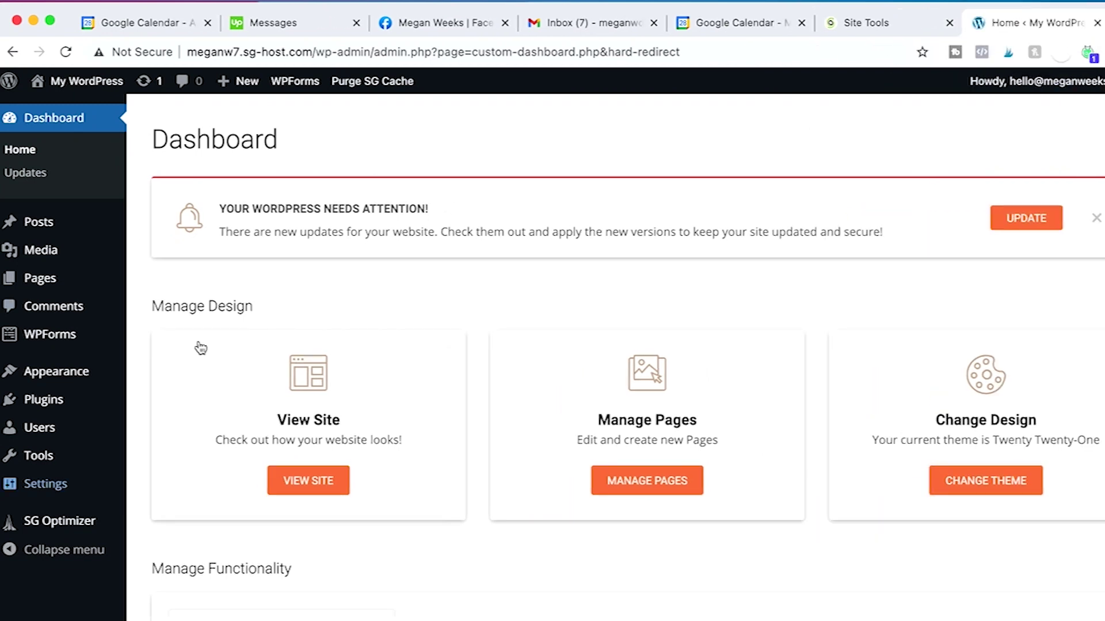
Search the web for 'elegantthemes' in a new browser tab
key(Return)
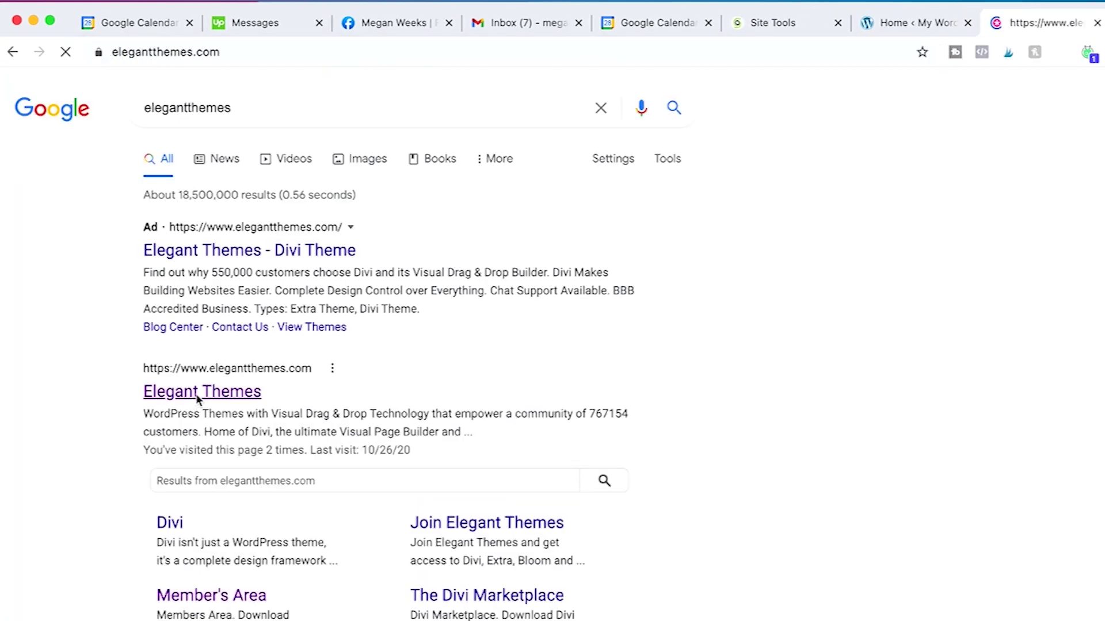
Log into the Elegant Themes members area with the account username and password, then return to WordPress
click(198, 393)
mouse_move(944, 115)
click(920, 221)
key(Tab)
text(•••••)
key(BackSpace)
key(BackSpace)
key(BackSpace)
key(BackSpace)
key(BackSpace)
text(••••••••)
key(Return)
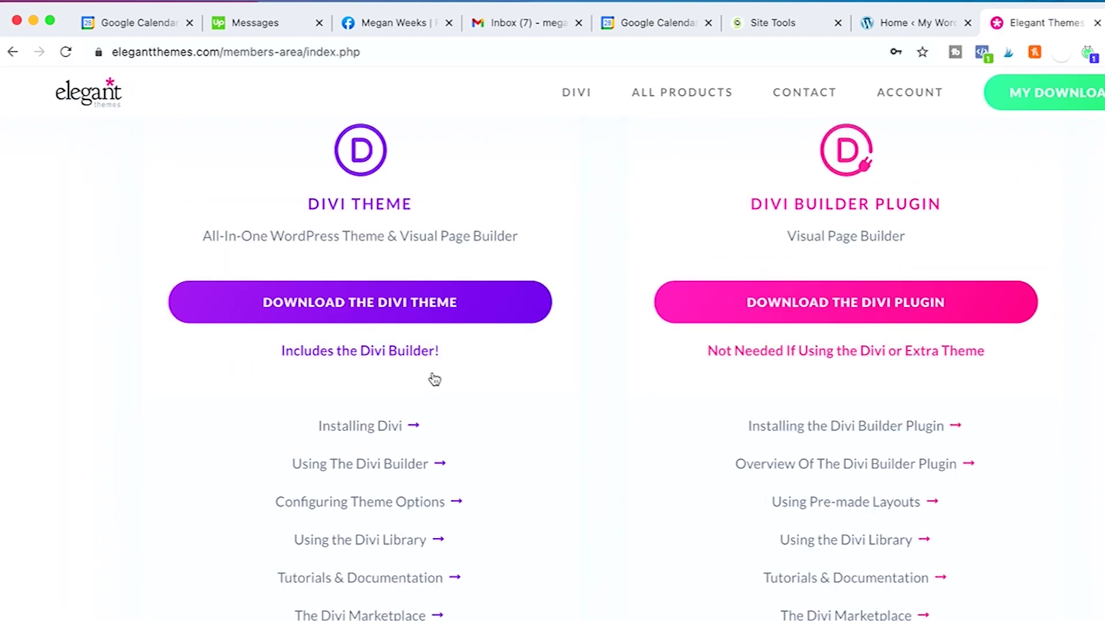
click(898, 23)
Upload, install and activate Divi.zip as the theme, then bring up Divi Theme Options
mouse_move(94, 375)
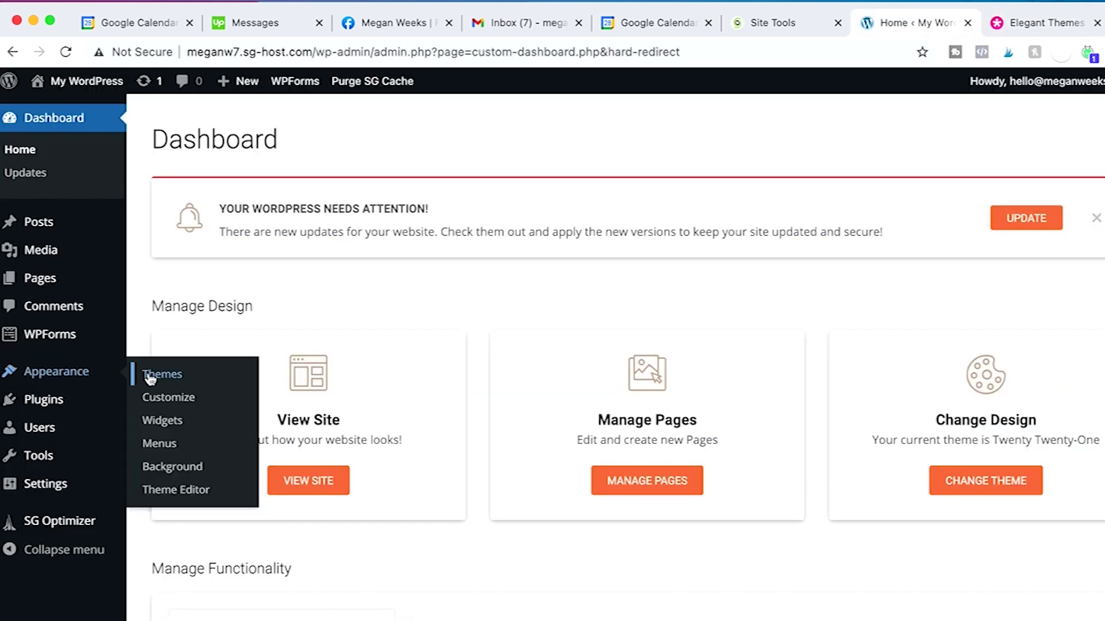
click(147, 375)
click(296, 119)
click(300, 122)
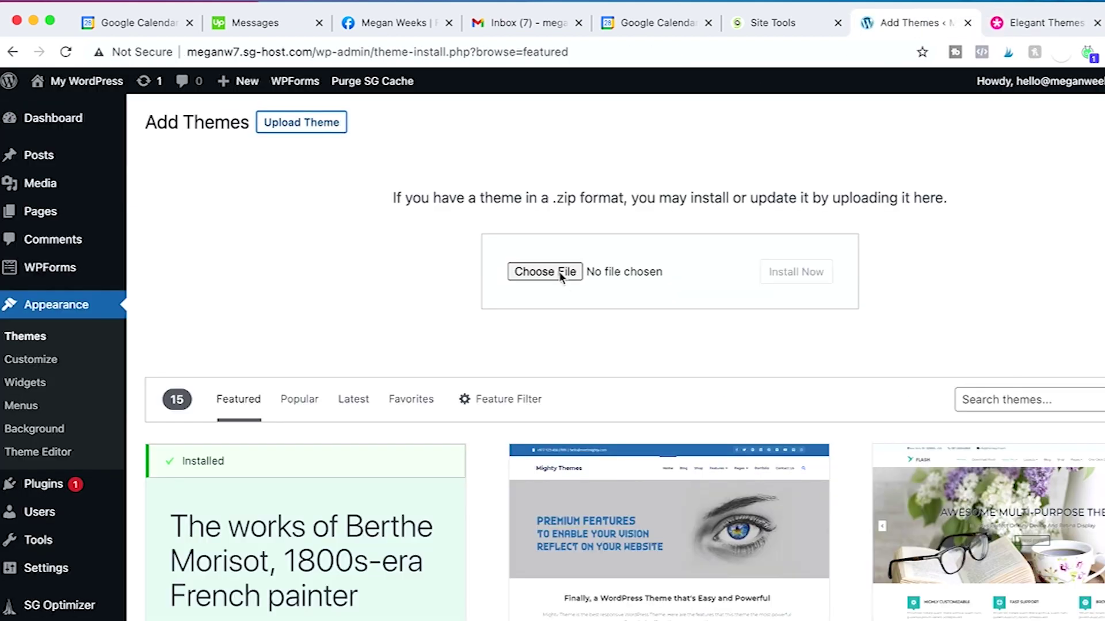
click(572, 278)
double_click(486, 321)
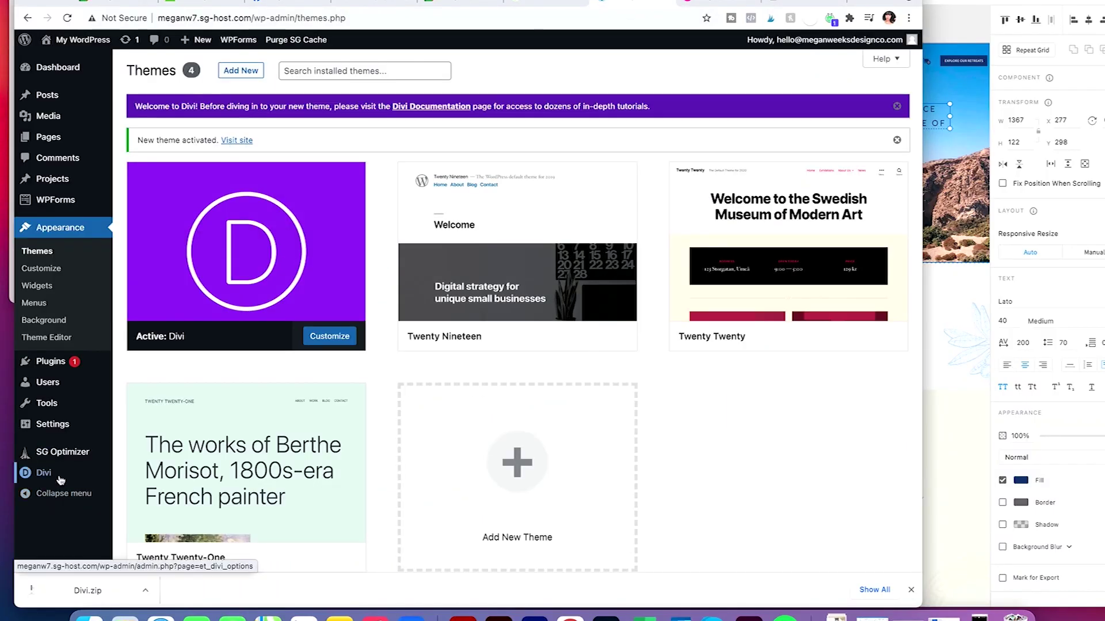
click(60, 479)
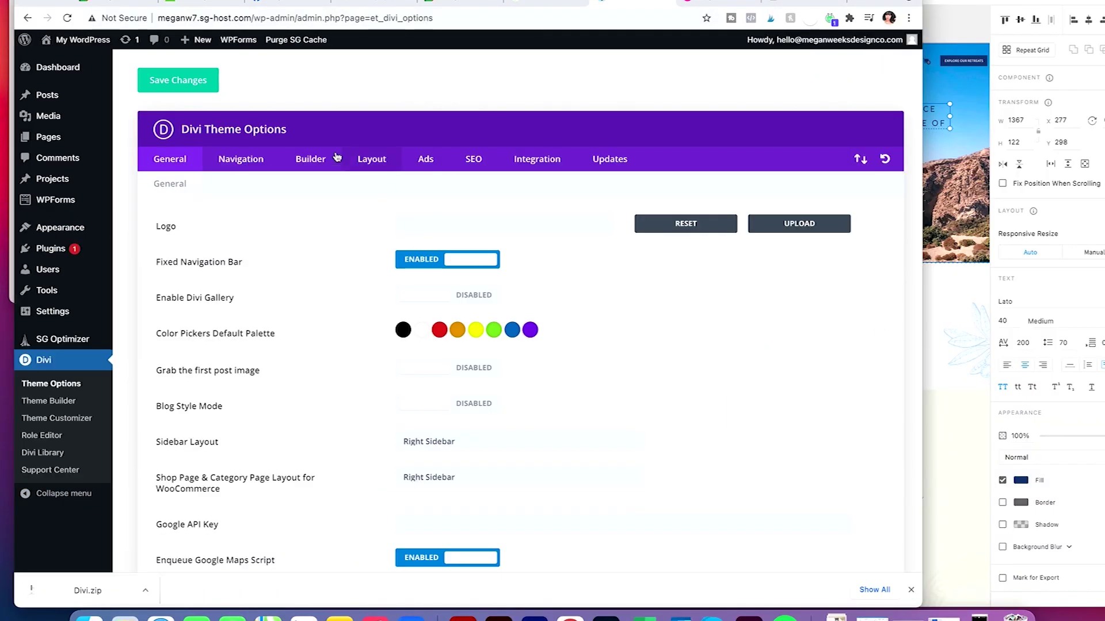
Paste a body rule into Divi Custom CSS and set it to Avenir 18 Regular
click(572, 166)
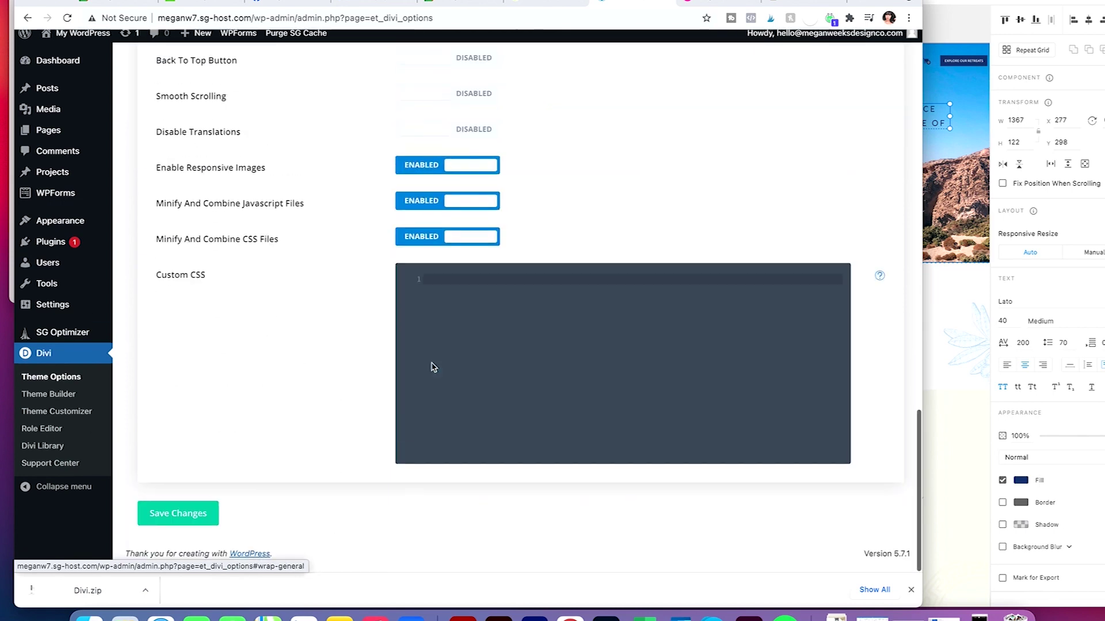
text(body {     font-family:your font;     font-size:your value;     font-weight:your value; })
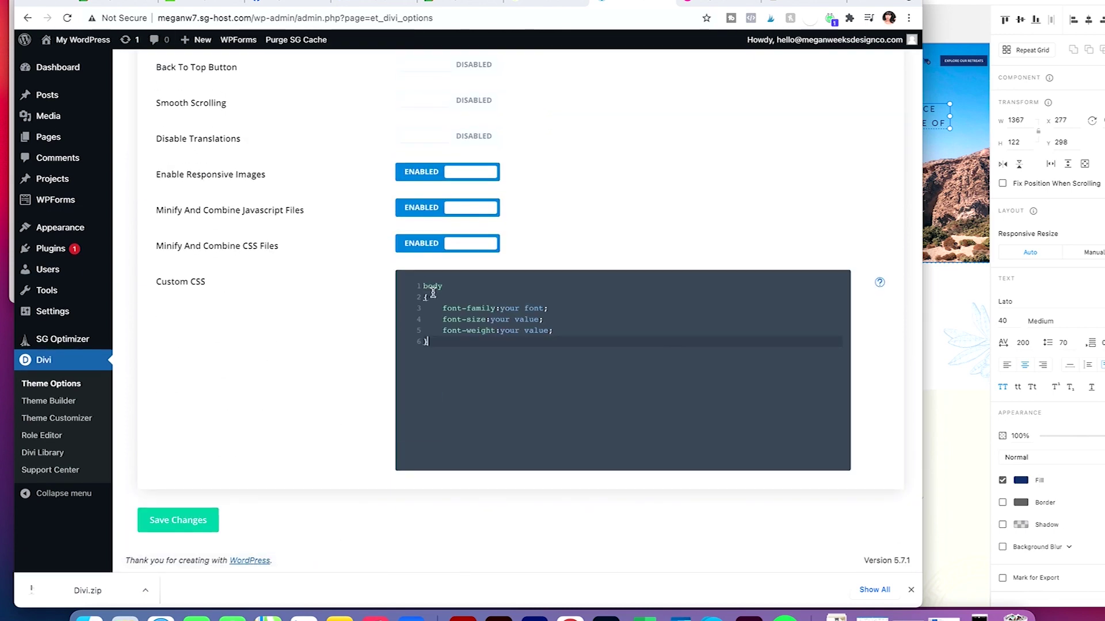
click(742, 374)
click(510, 309)
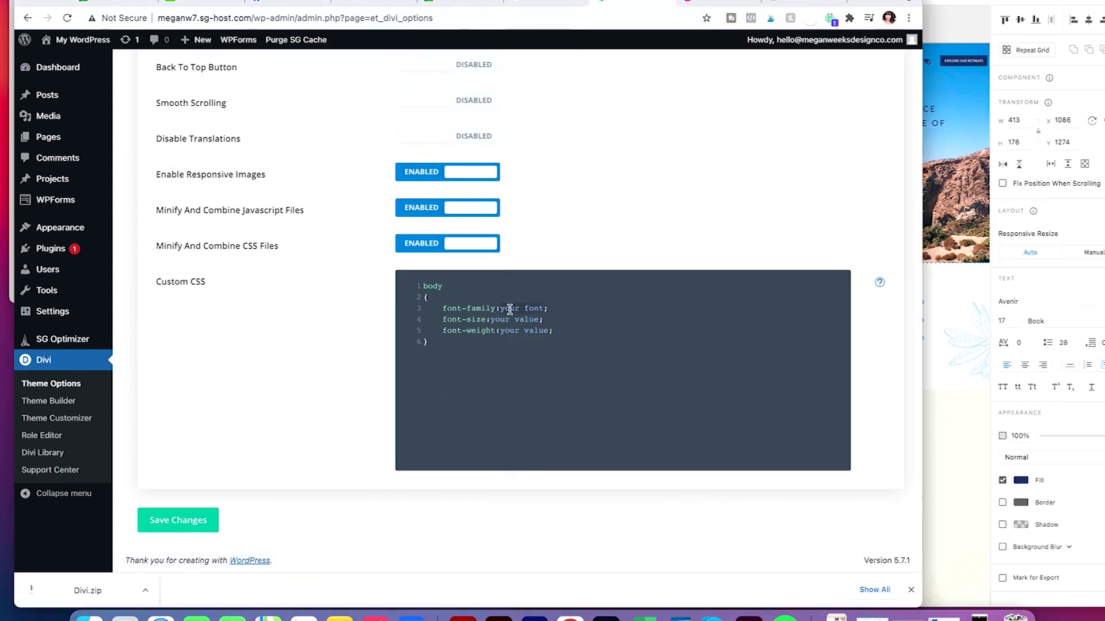
key(BackSpace)
key(BackSpace)
key(BackSpace)
key(BackSpace)
key(BackSpace)
key(BackSpace)
text(Avenir)
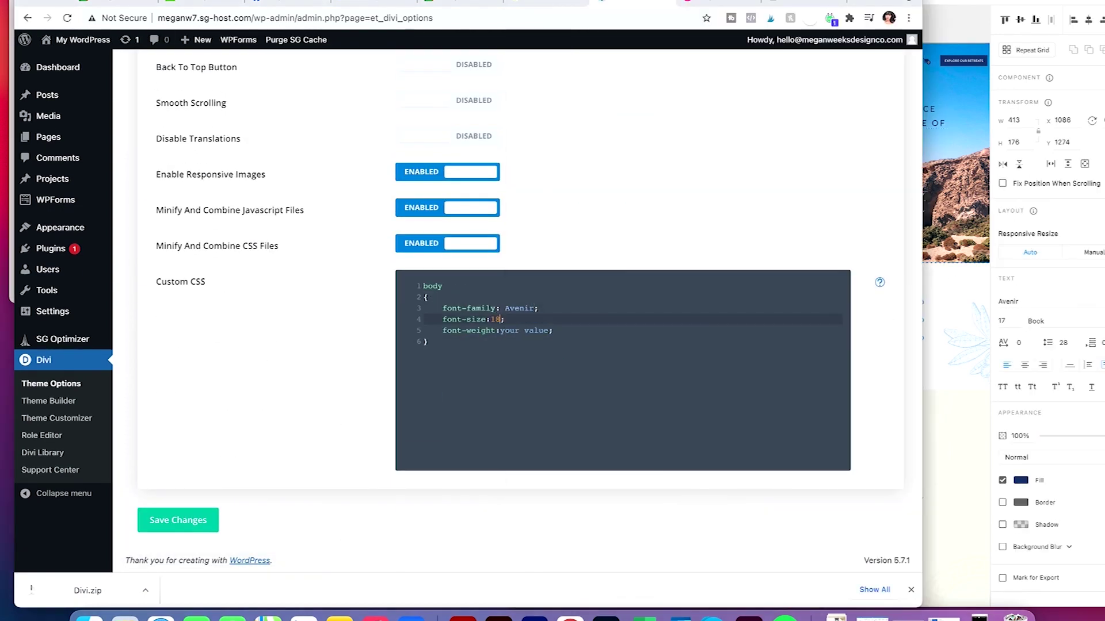
click(505, 310)
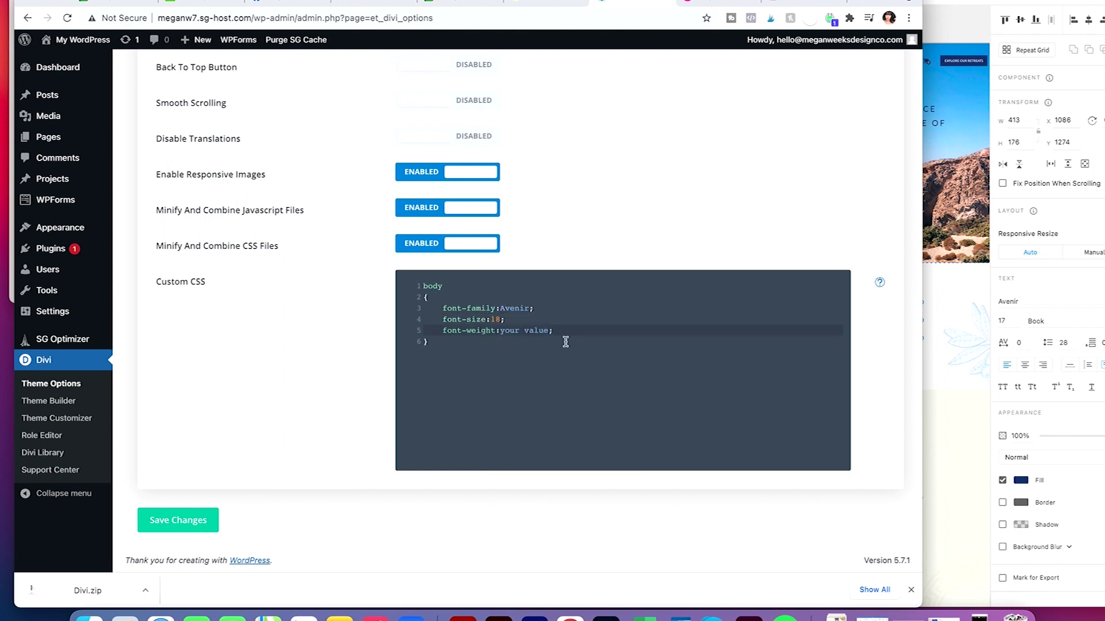
drag(552, 331, 501, 330)
key(BackSpace)
Duplicate the rule as h1 in Lato 40 Medium and reuse its declarations for h2–h5
key(super+c)
key(Right)
key(Return)
key(Return)
key(super+v)
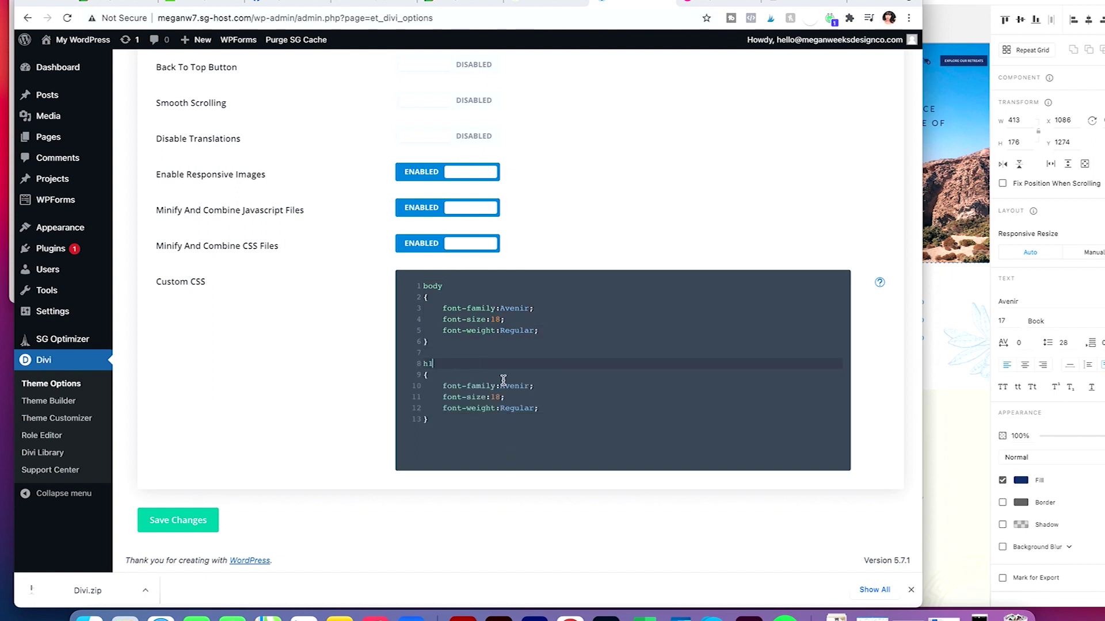
click(935, 115)
click(501, 397)
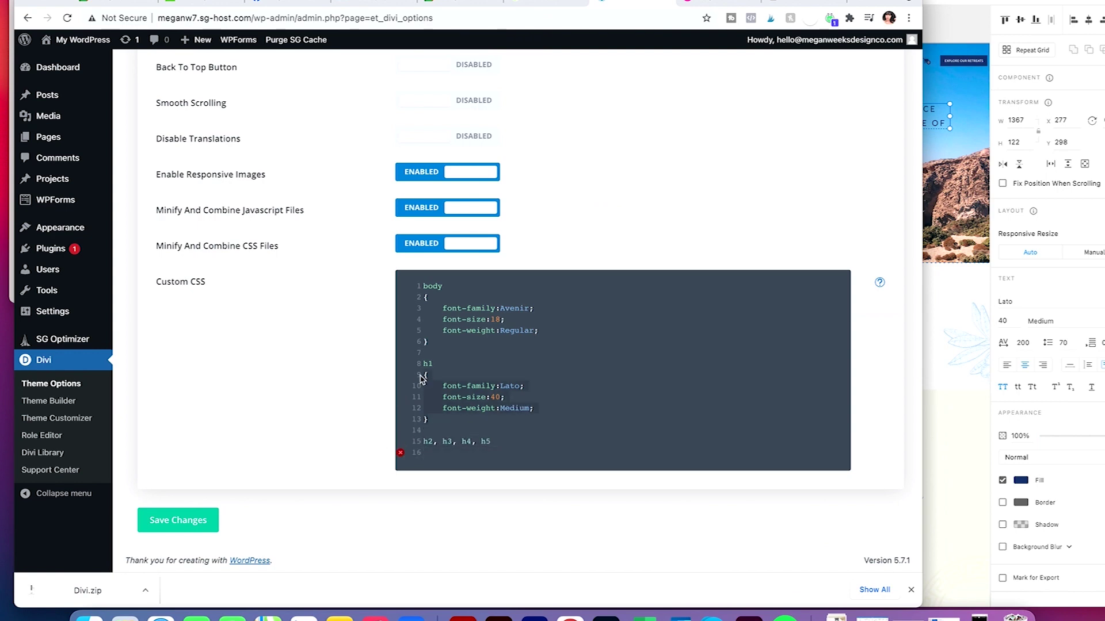
key(super+c)
click(430, 452)
key(super+v)
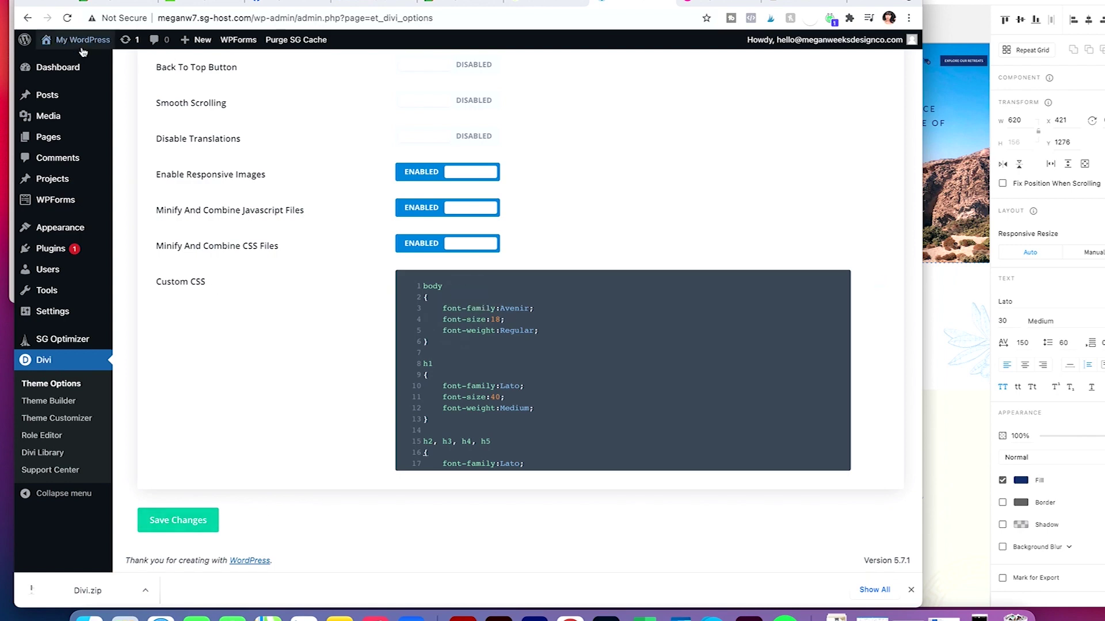
scroll(402, 313, up, 3)
Create a Home page in the Divi Builder with one single-column row, then exit
mouse_move(80, 39)
click(60, 77)
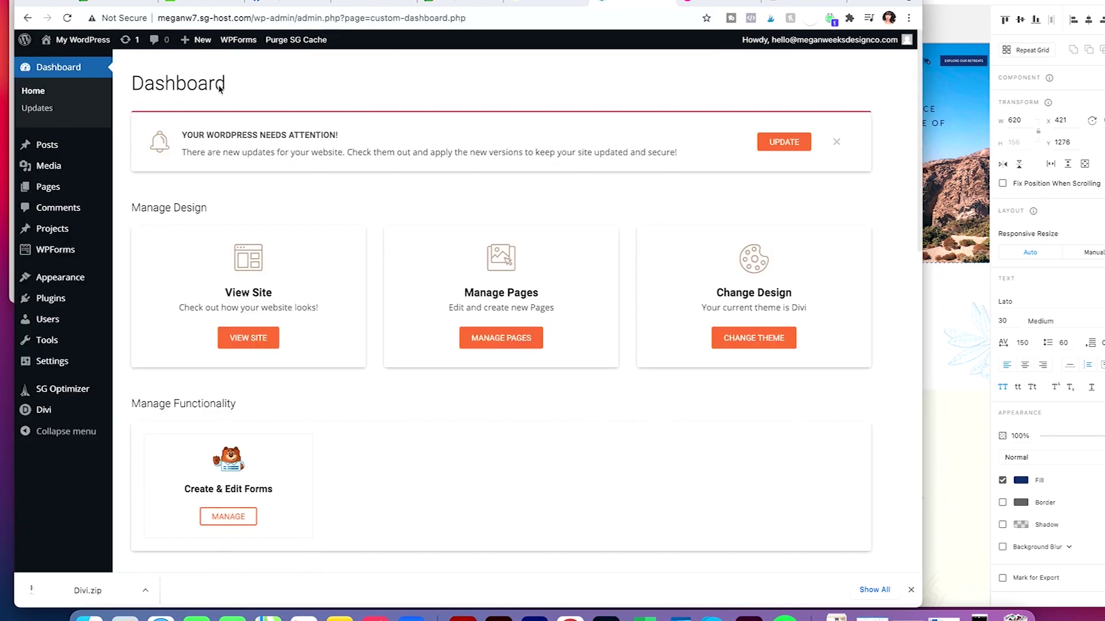
click(48, 137)
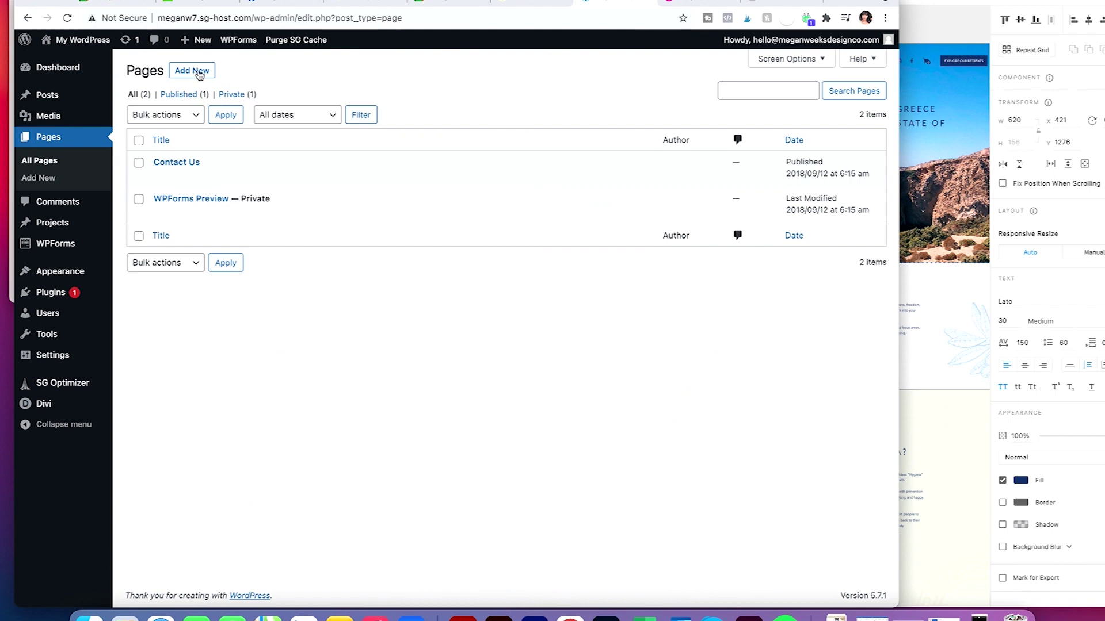
click(192, 70)
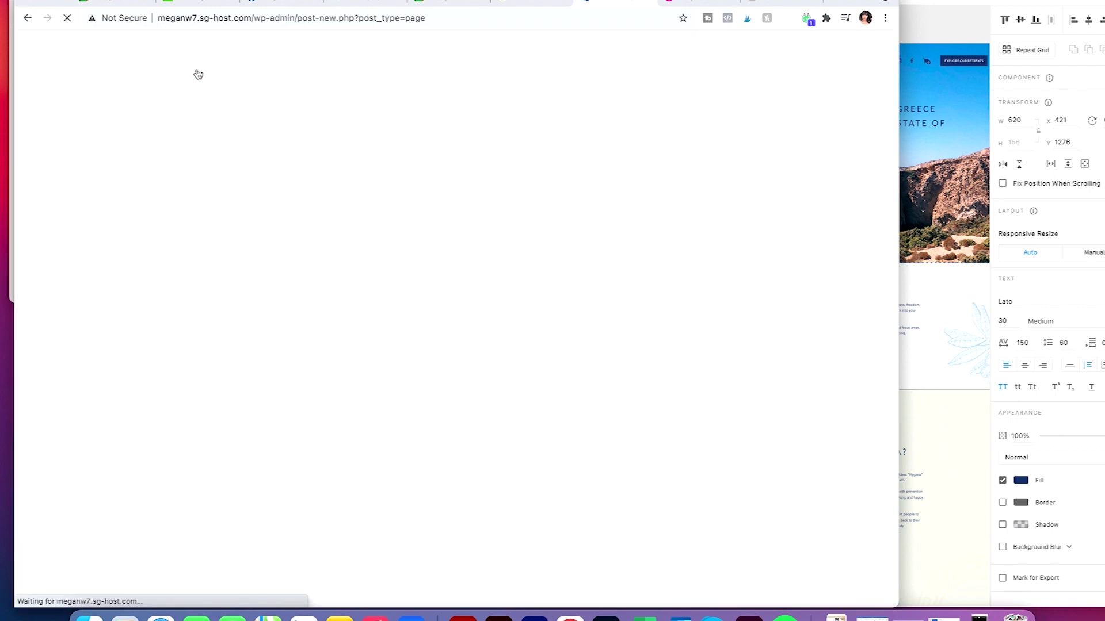
key(Escape)
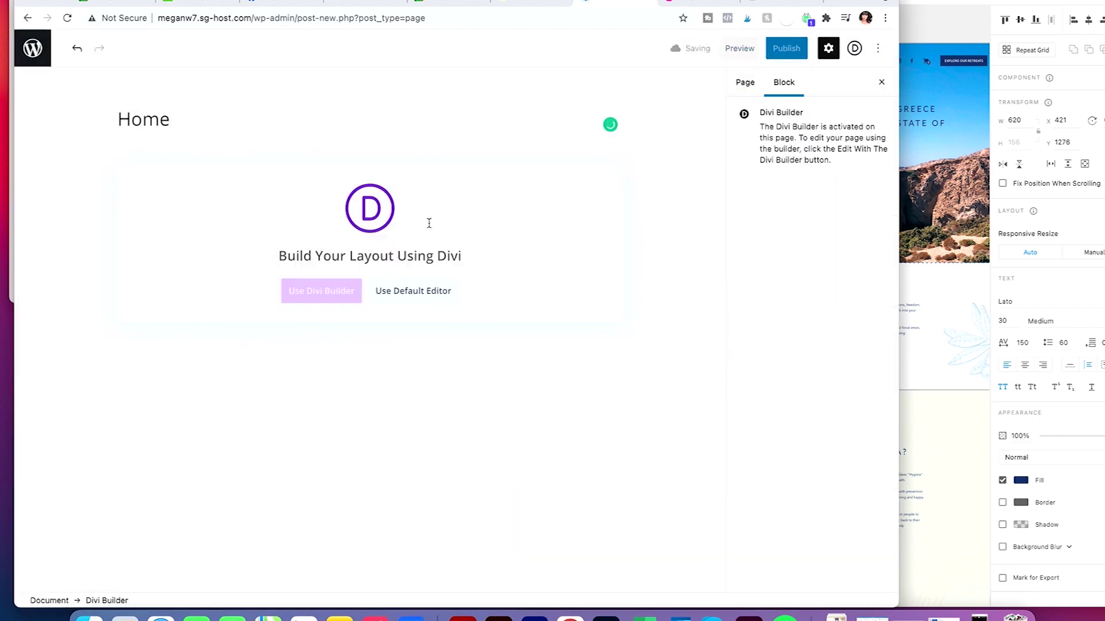
click(861, 131)
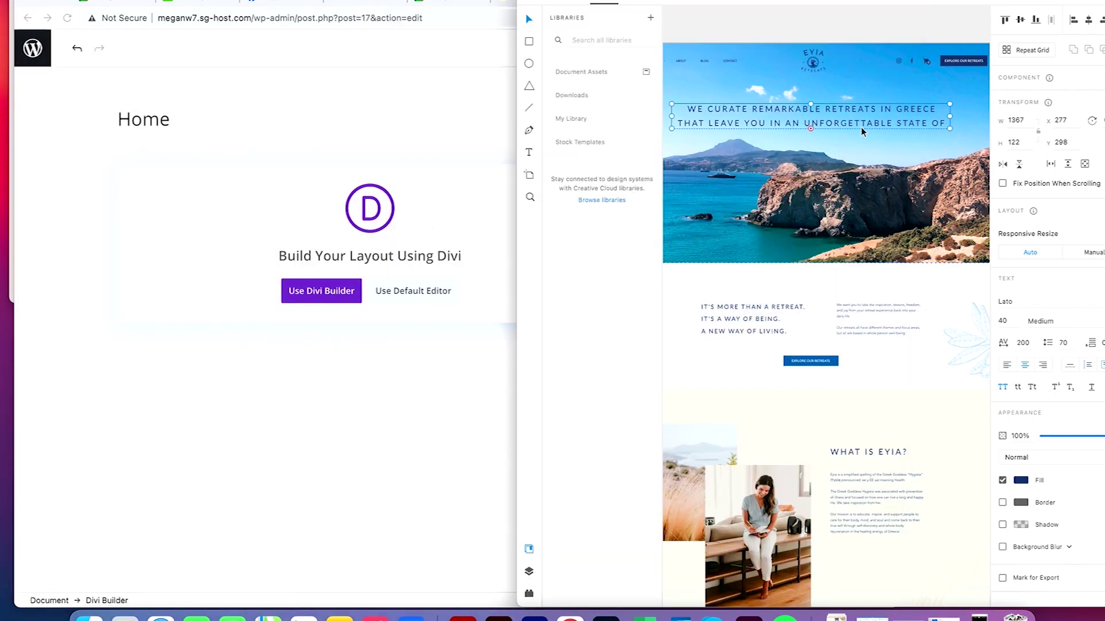
click(321, 291)
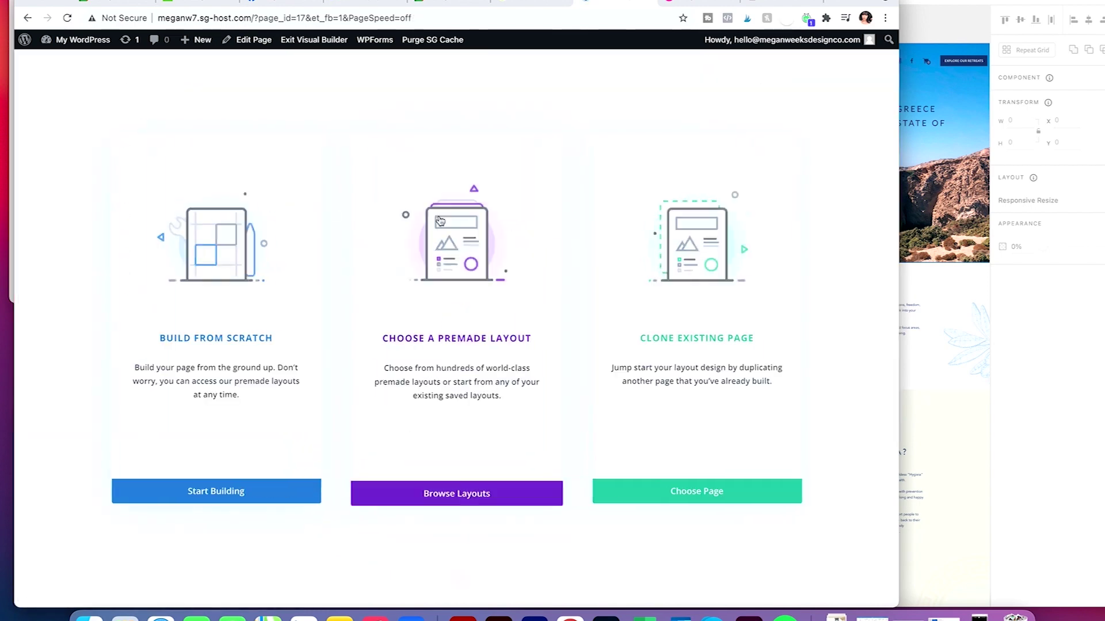
click(214, 490)
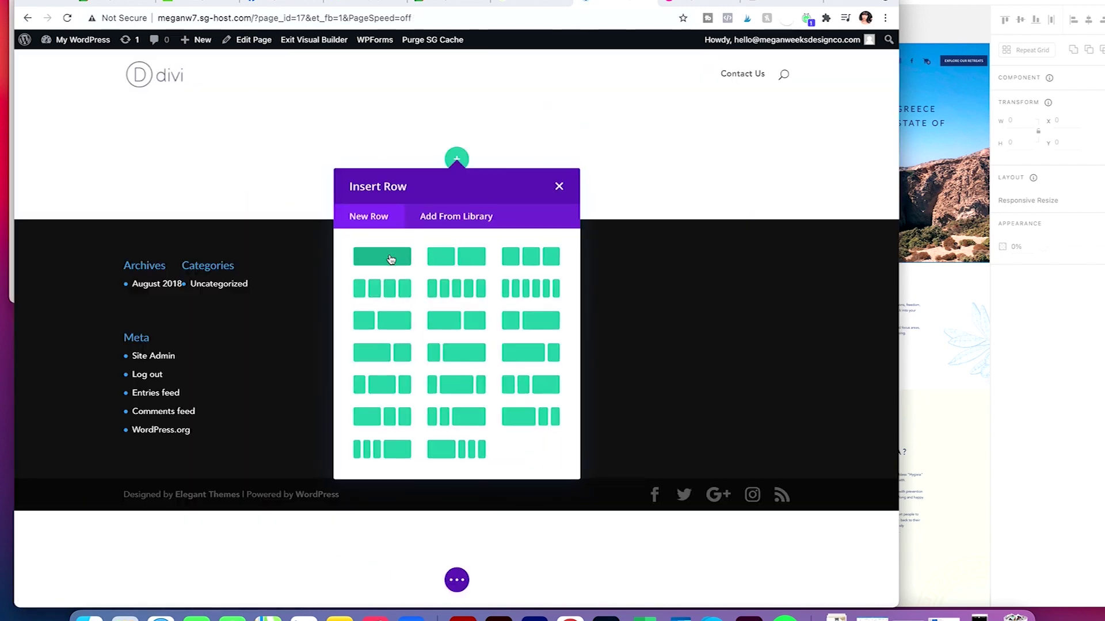
click(382, 289)
click(457, 580)
click(312, 40)
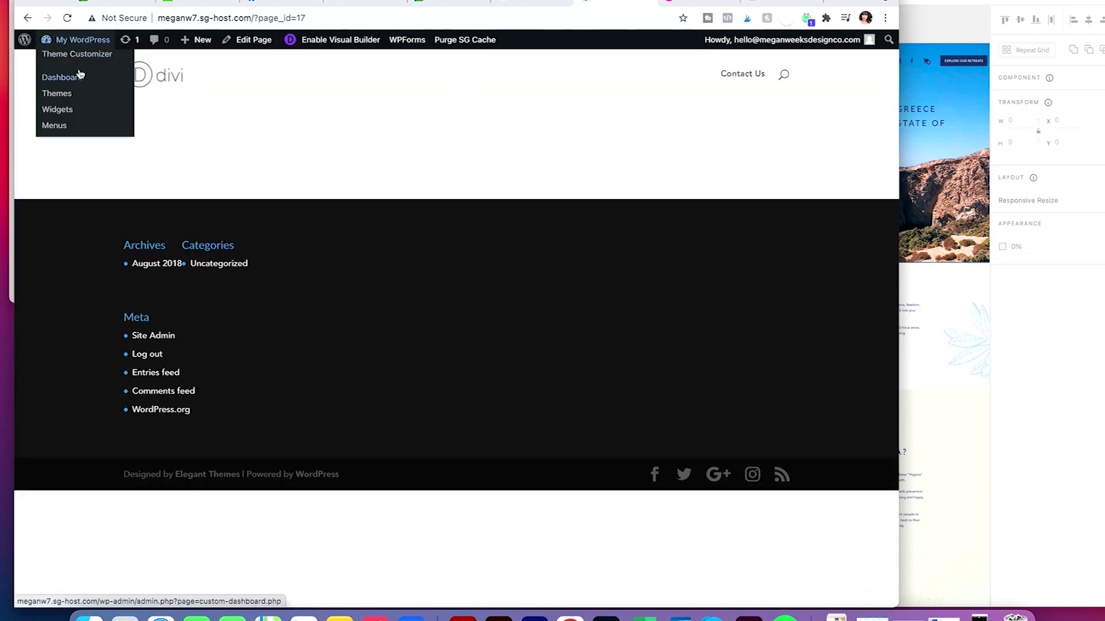
Read the footer's fill colour hex from the mockup and go to the Divi Theme Builder
click(81, 74)
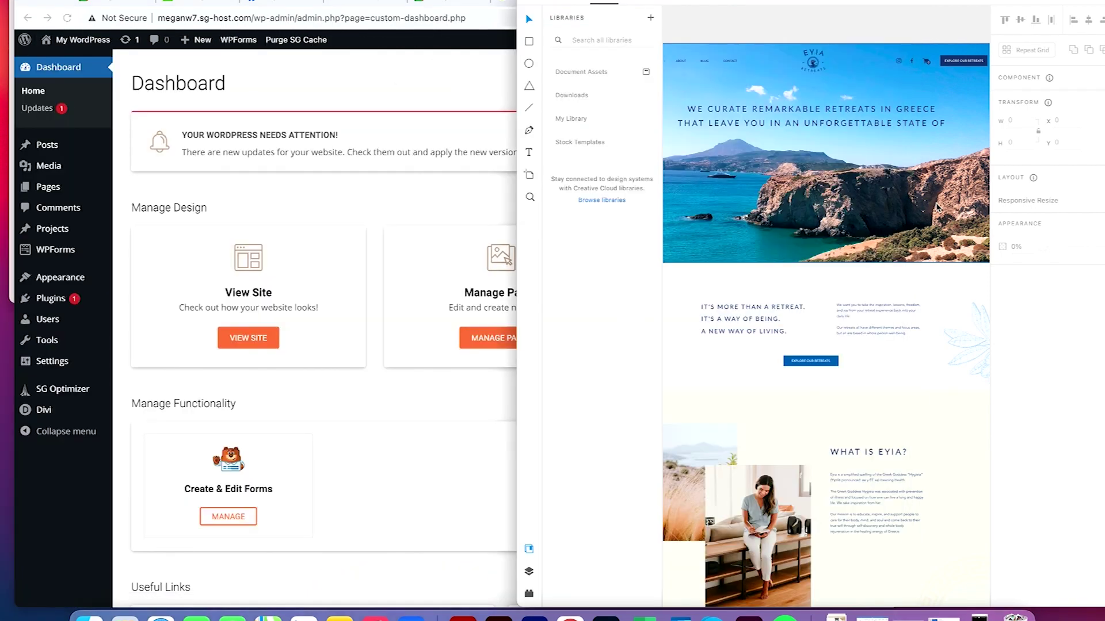
scroll(949, 431, down, 10)
click(1020, 367)
click(861, 274)
click(1020, 367)
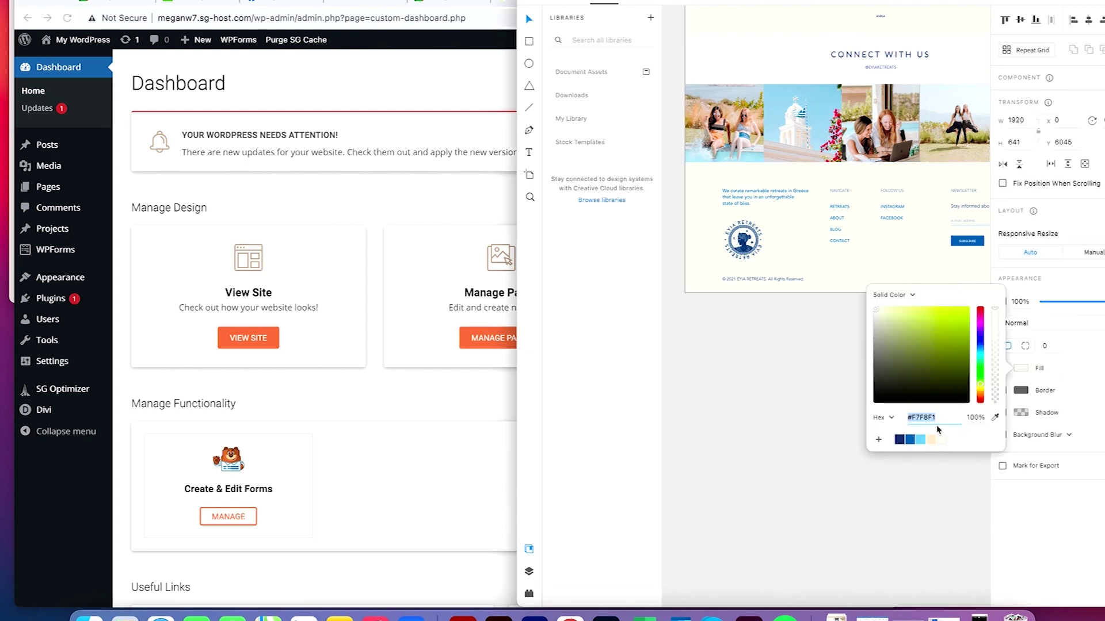
click(150, 428)
Add a three-column row to the Global Footer and give the section a cream background
click(296, 282)
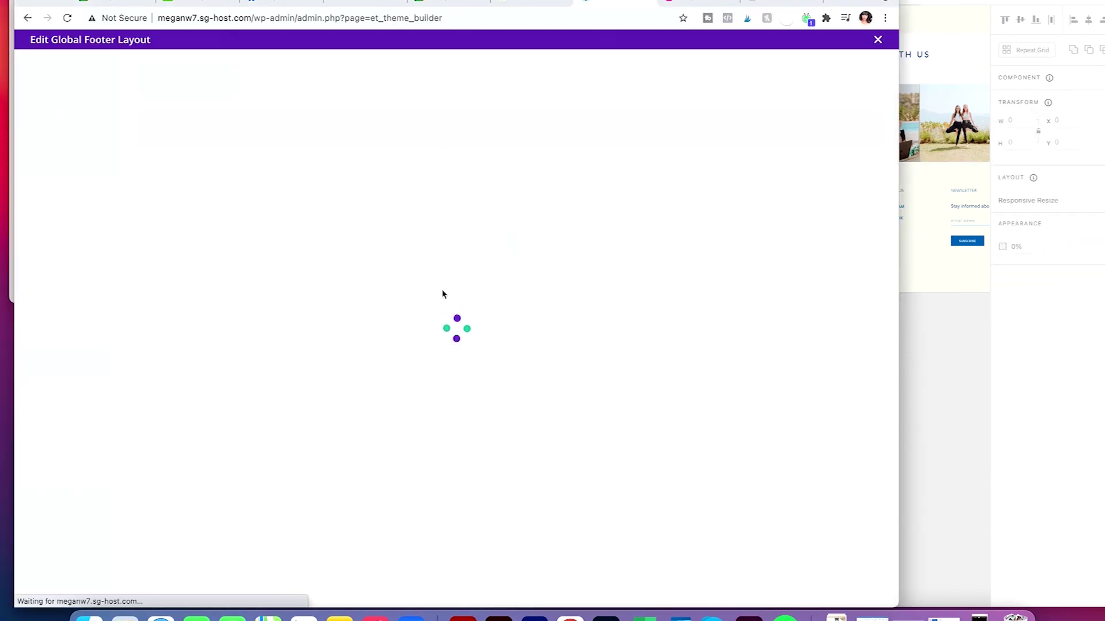
click(457, 109)
click(385, 210)
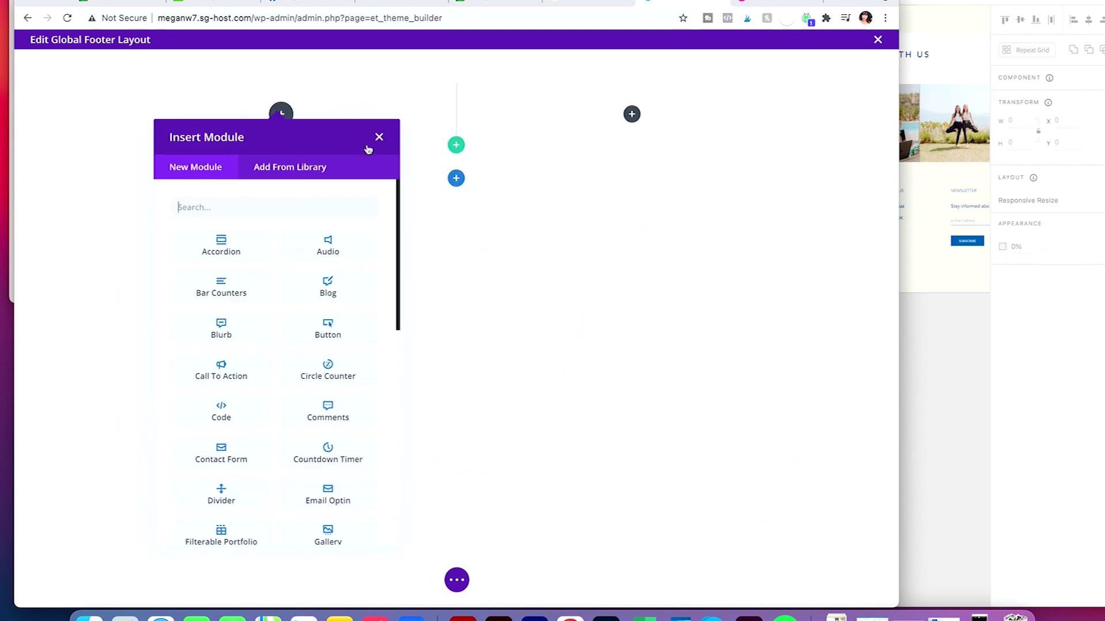
click(379, 137)
click(191, 95)
click(264, 167)
click(247, 365)
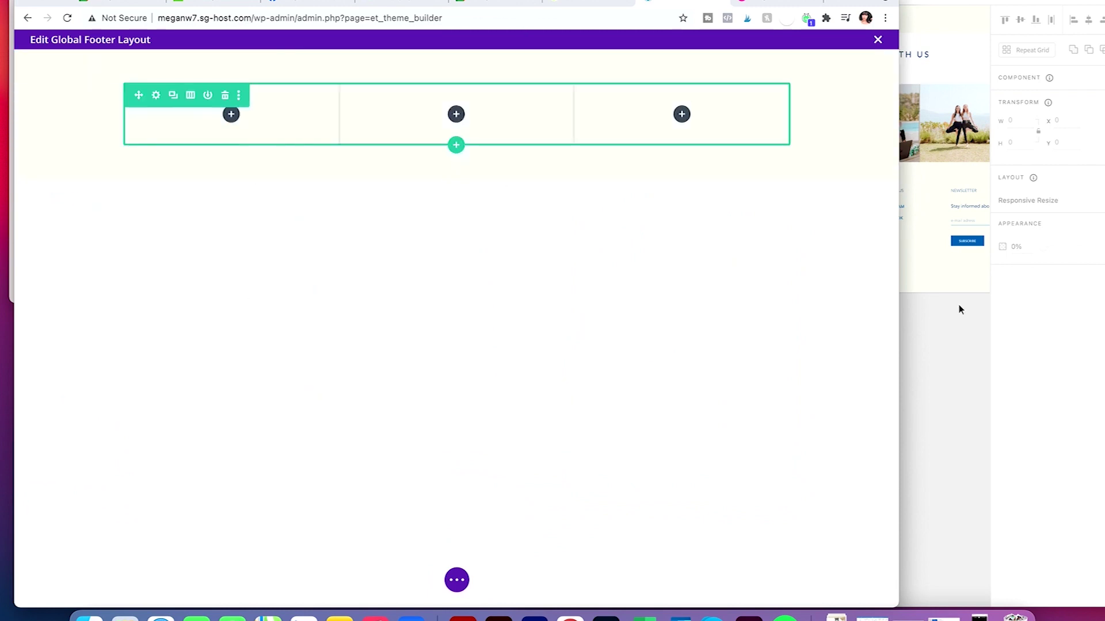
Add a text module with the retreats-in-Greece tagline in column one and set its text colour
click(959, 309)
key(super+a)
key(super+c)
click(231, 114)
click(168, 249)
key(super+v)
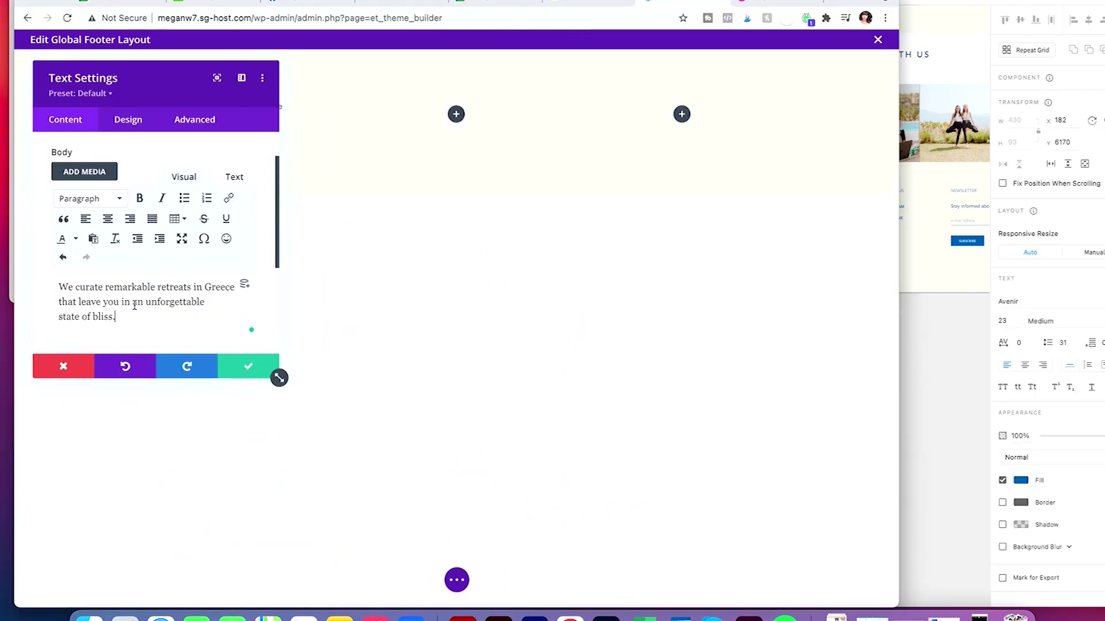
click(932, 328)
click(198, 121)
scroll(122, 225, down, 2)
click(128, 119)
click(75, 175)
click(64, 257)
click(248, 366)
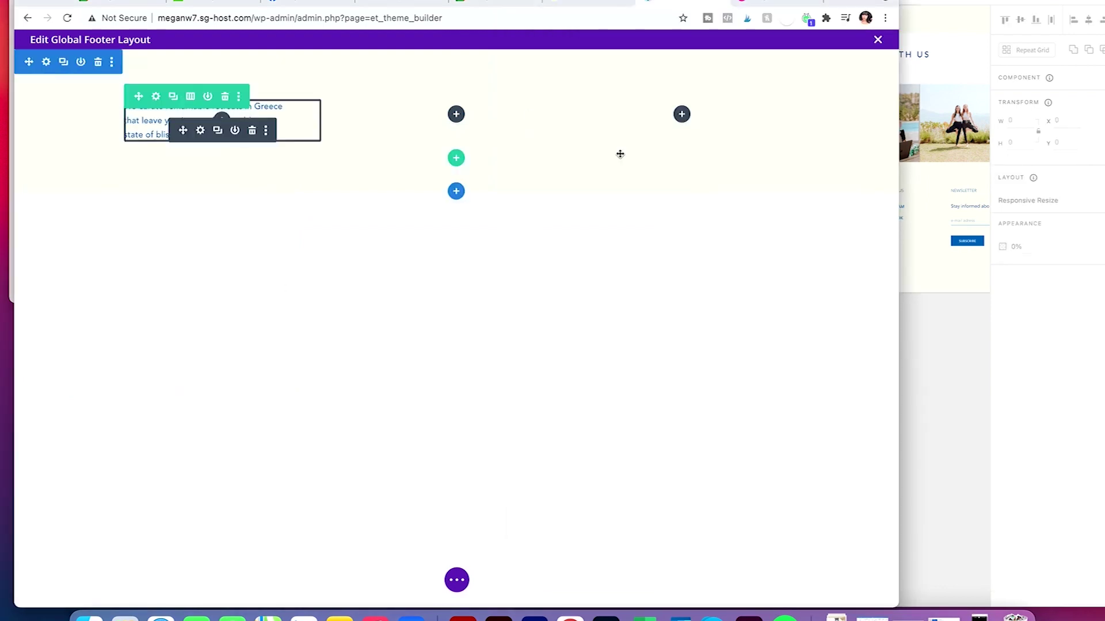
Insert a menu module in the middle column and save the mockup's blue hex as a custom colour
click(455, 114)
text(men)
click(510, 249)
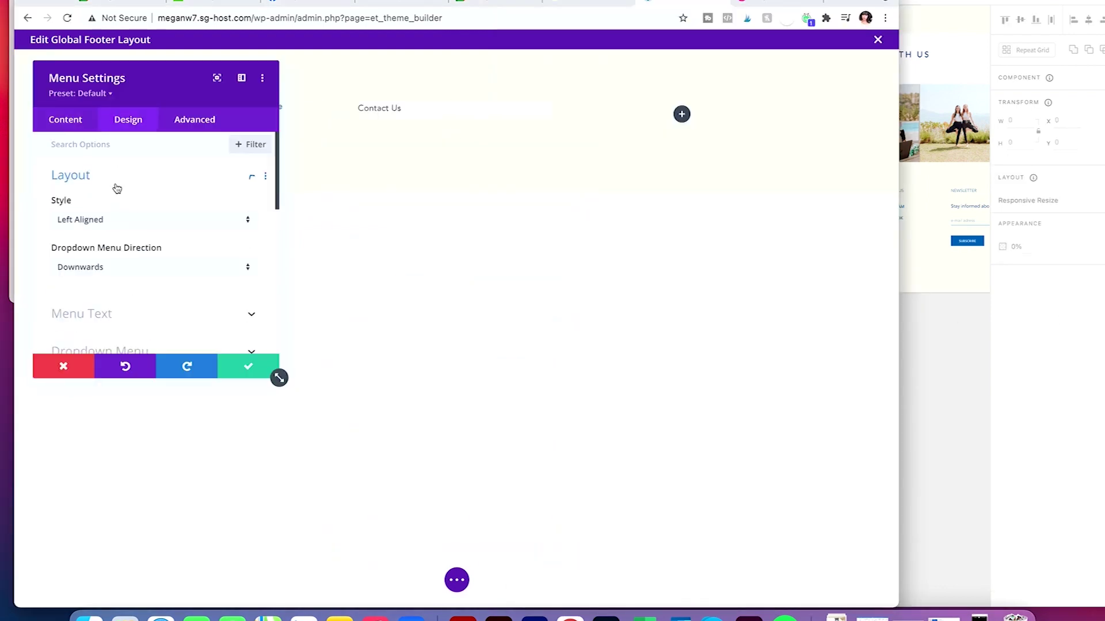
click(109, 313)
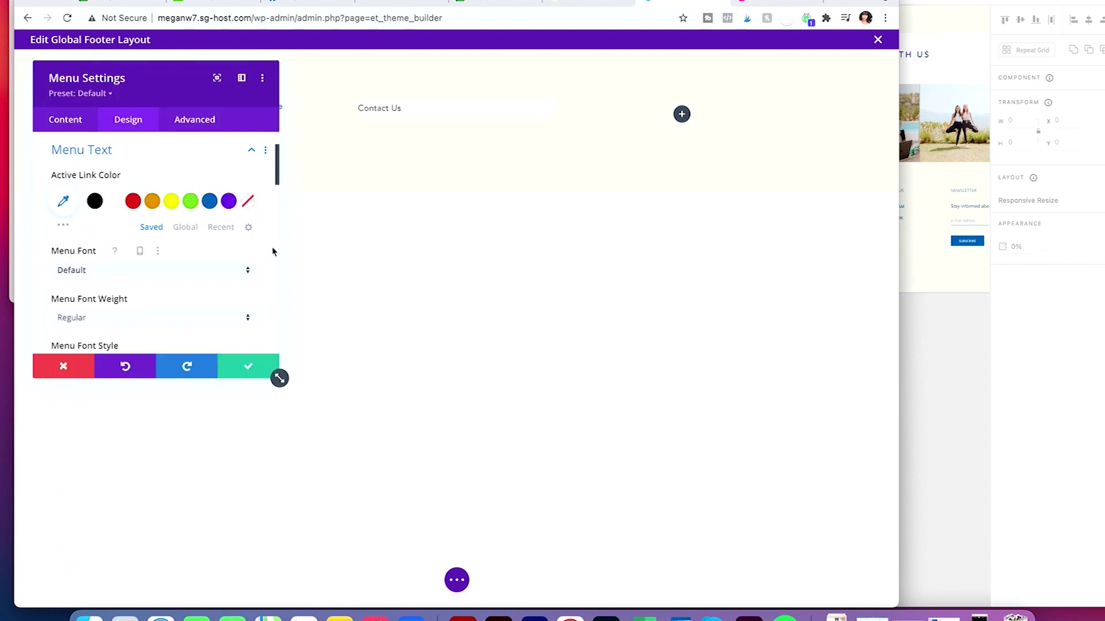
key(super+Tab)
key(super+Tab)
click(63, 200)
key(super+v)
key(Return)
Make the CONTACT US menu text blue and uppercase
click(431, 106)
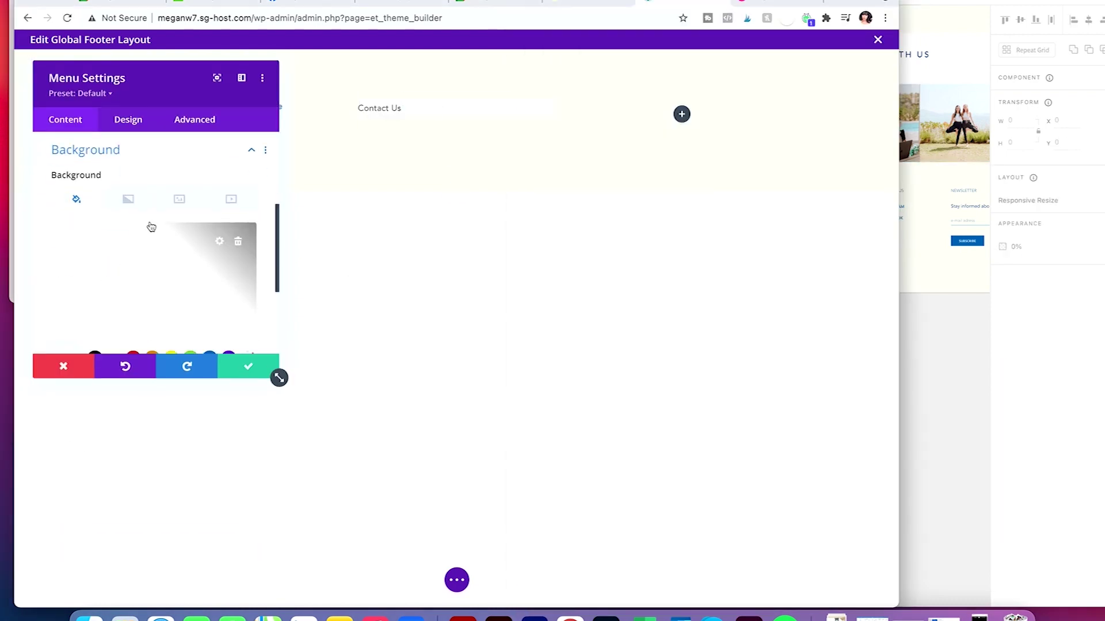
click(127, 119)
scroll(66, 264, down, 3)
click(99, 317)
scroll(115, 258, up, 1)
click(100, 291)
click(409, 109)
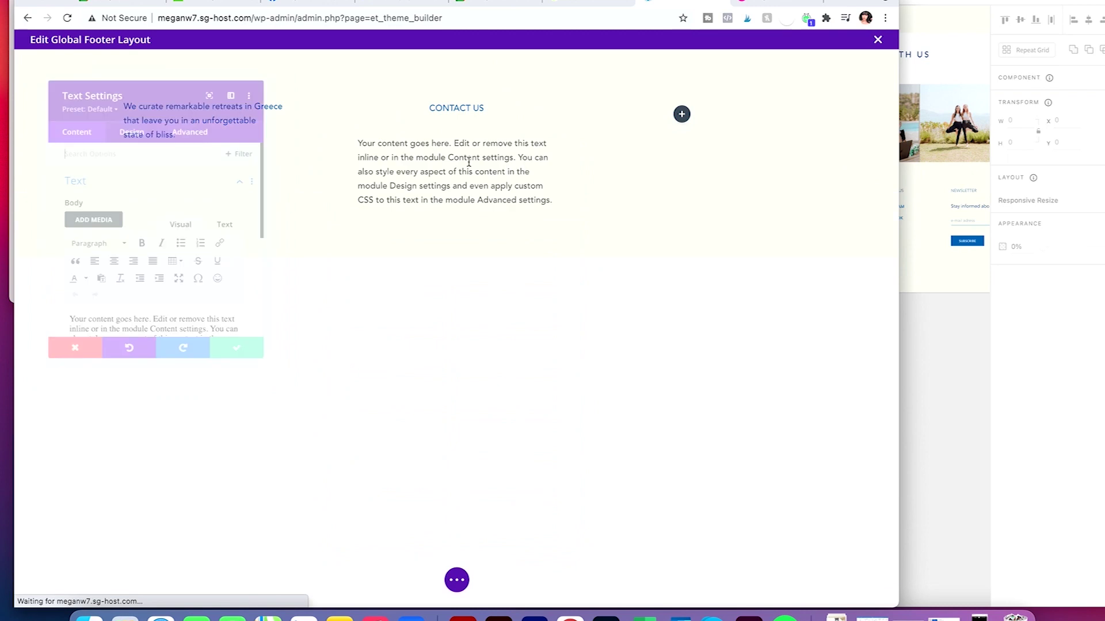
Add a 'Navigate' Heading 1 text and move it above CONTACT US
triple_click(140, 319)
text(Navigate)
double_click(75, 291)
click(89, 202)
click(108, 272)
click(128, 120)
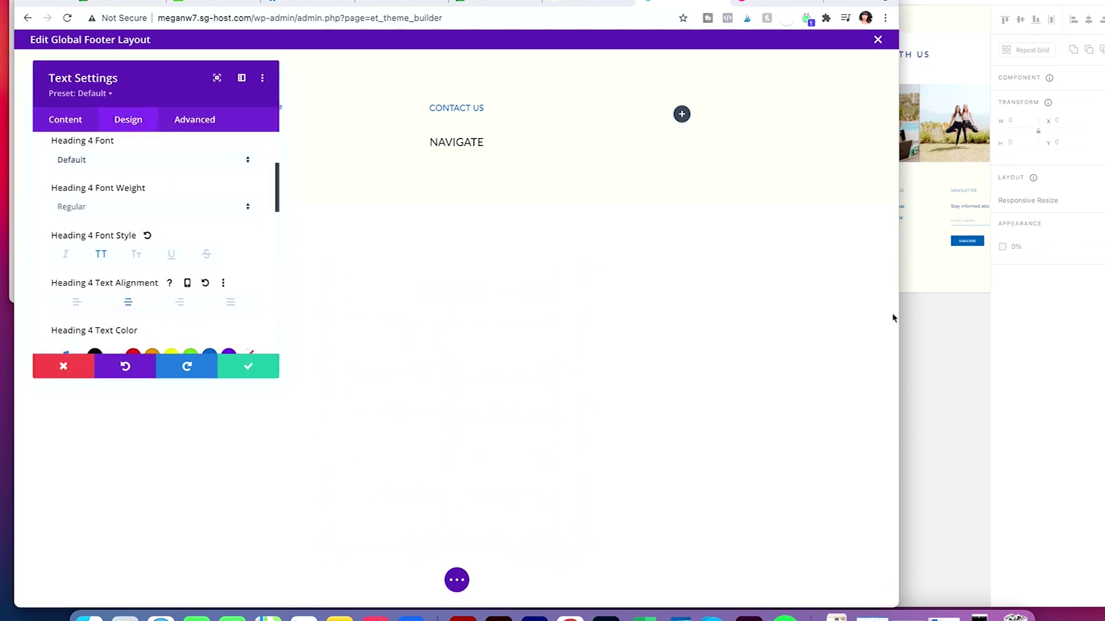
click(900, 318)
click(1019, 486)
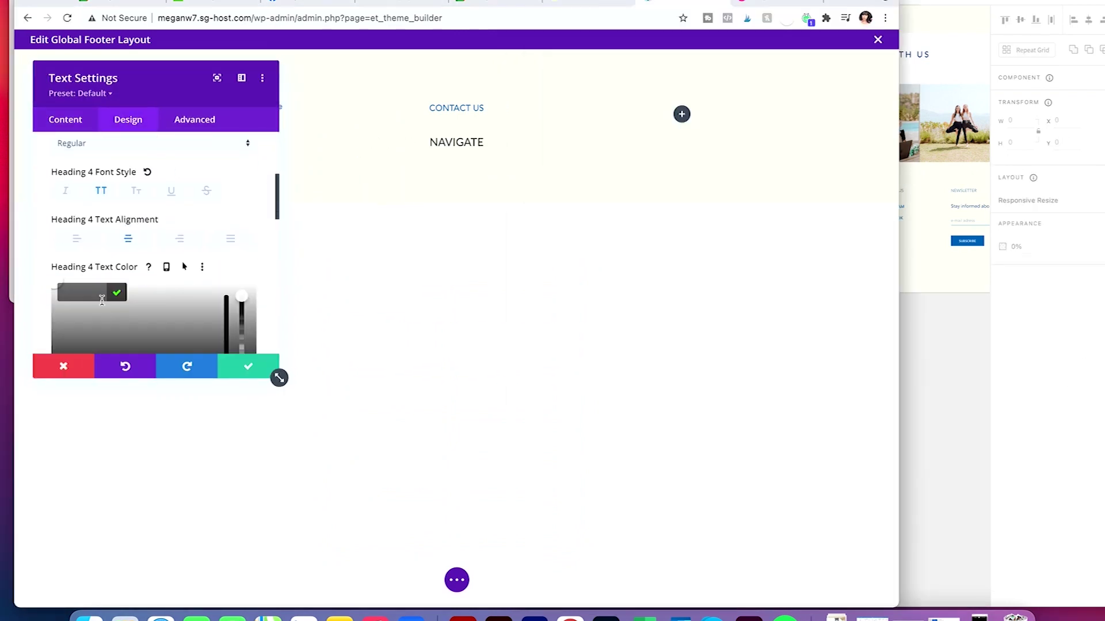
click(248, 367)
drag(418, 140, 456, 103)
Duplicate the heading into the right column and rename it NEWSLETTER
click(937, 330)
click(834, 220)
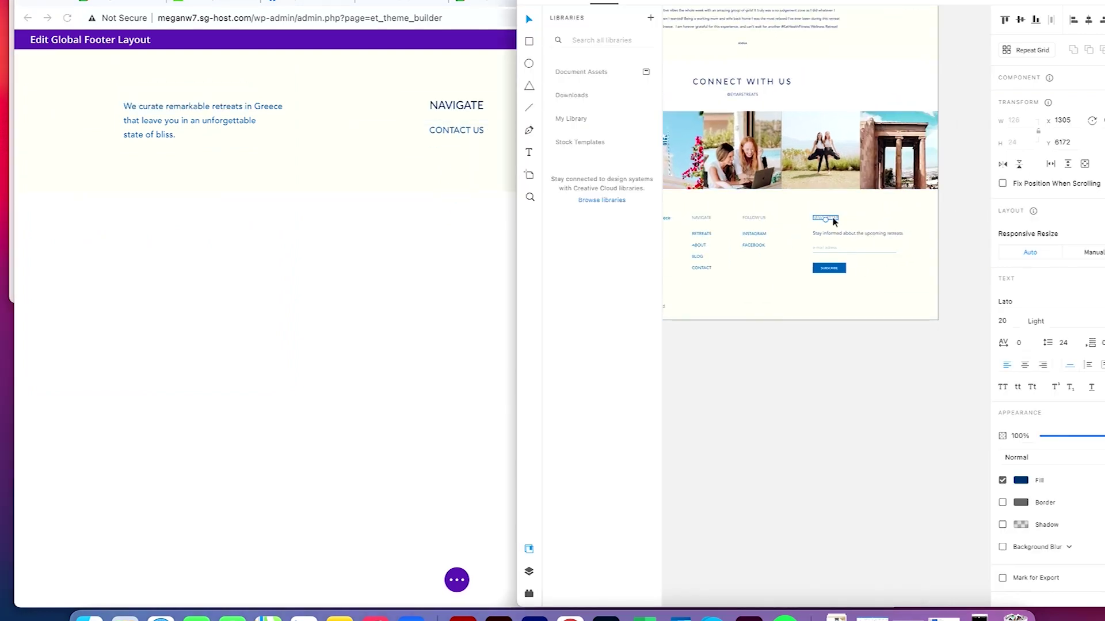
click(438, 172)
click(451, 106)
drag(417, 126, 671, 105)
click(662, 106)
double_click(81, 338)
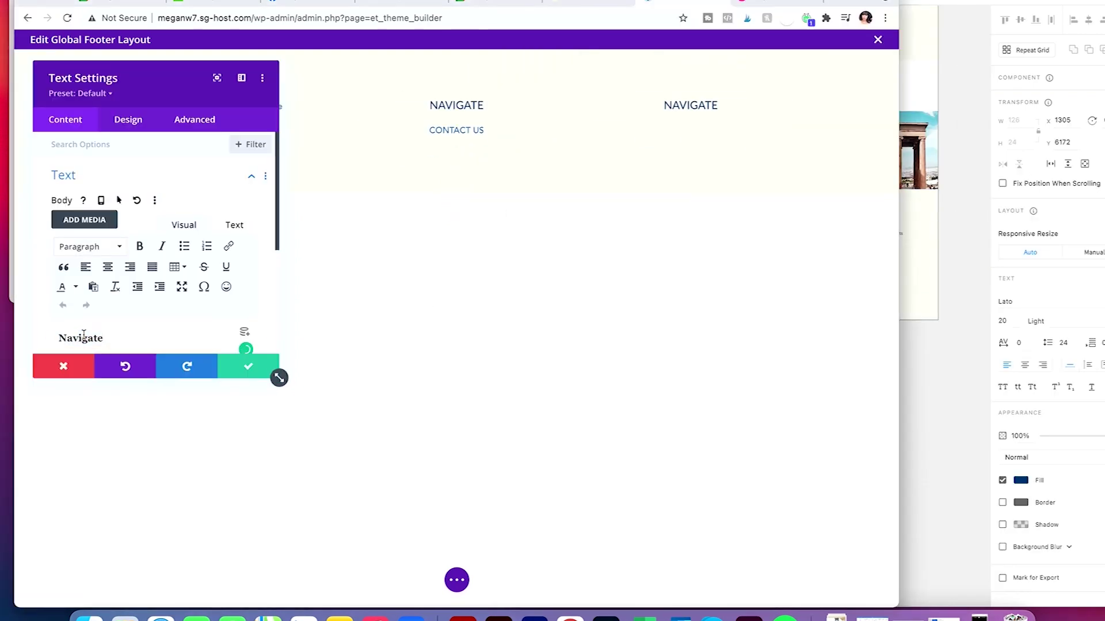
click(248, 366)
Copy the tagline module under NEWSLETTER and replace it with the upcoming-retreats line
key(super+Tab)
click(859, 249)
key(super+Tab)
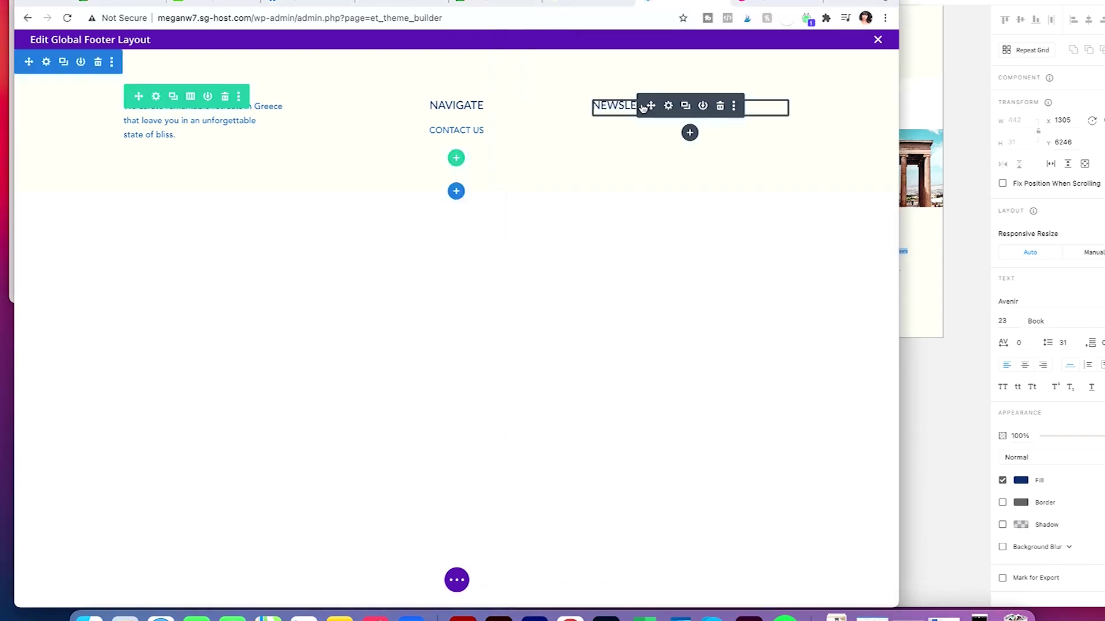
drag(217, 125, 688, 155)
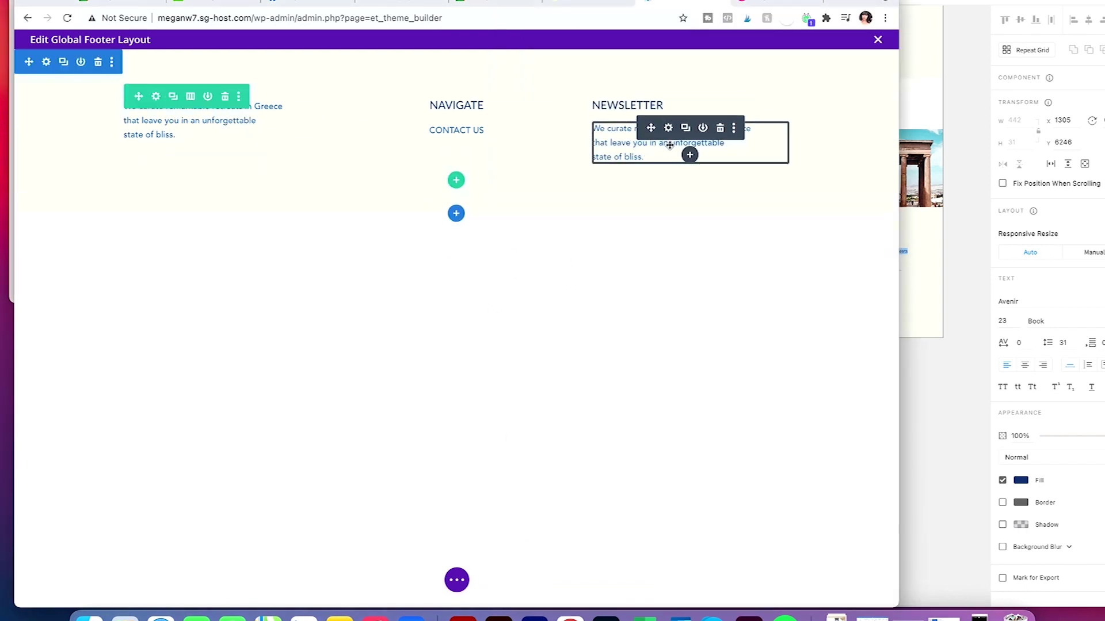
click(668, 126)
scroll(291, 311, down, 2)
key(ctrl+a)
key(ctrl+v)
click(248, 366)
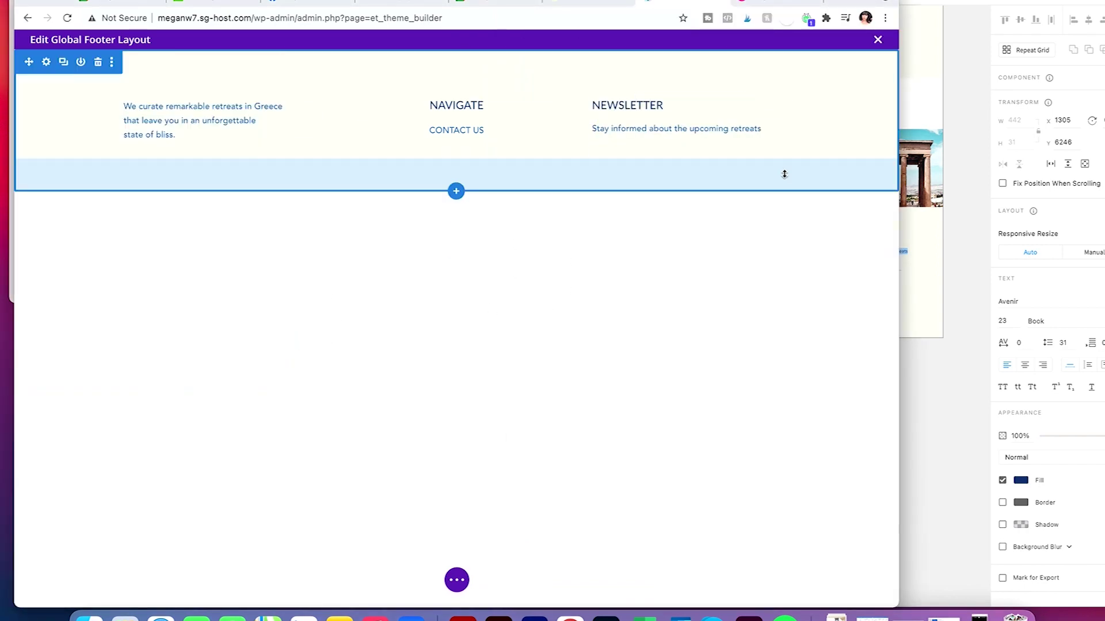
Add the '© 2021 EYIA RETREATS. All Rights Reserved.' line and place it under the tagline
key(super+Tab)
scroll(852, 385, left, 5)
click(804, 325)
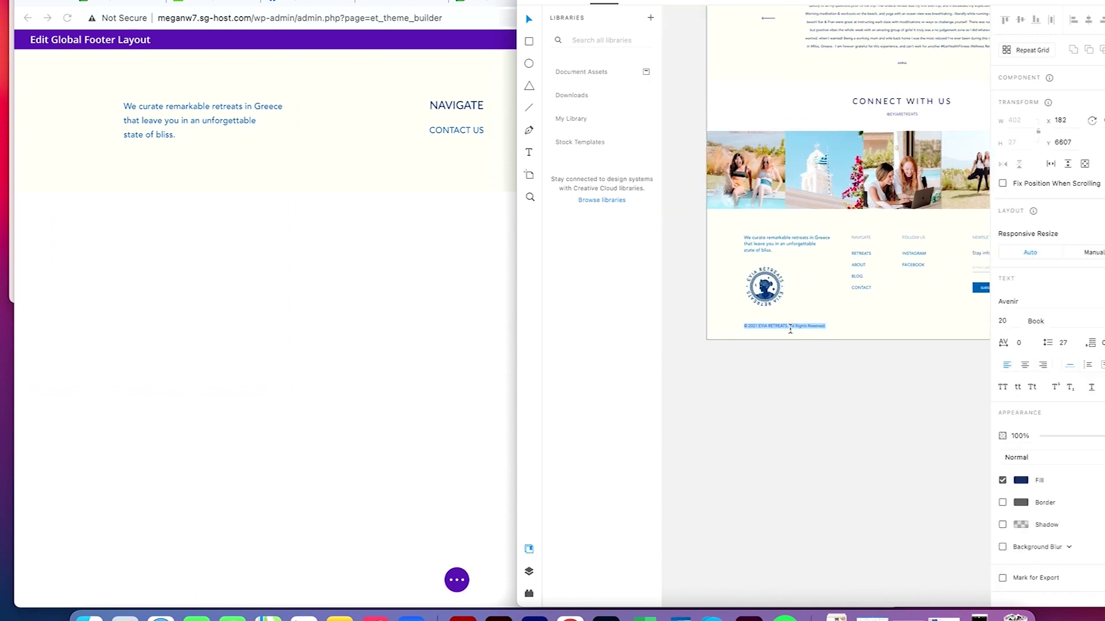
key(super+Tab)
click(404, 328)
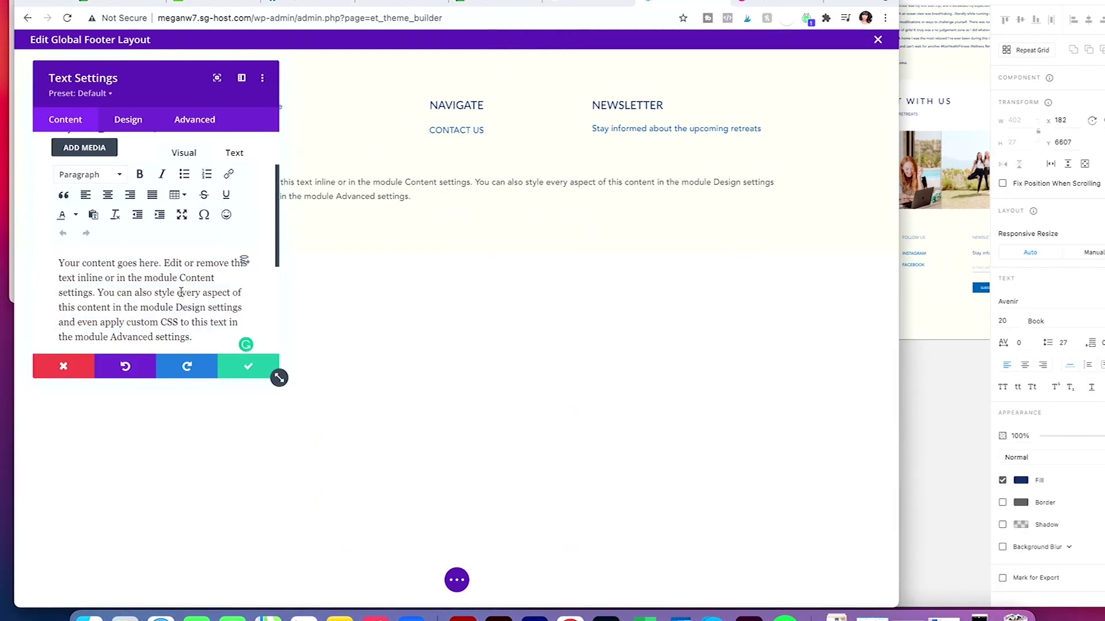
key(ctrl+a)
key(ctrl+v)
click(583, 311)
key(ctrl+Return)
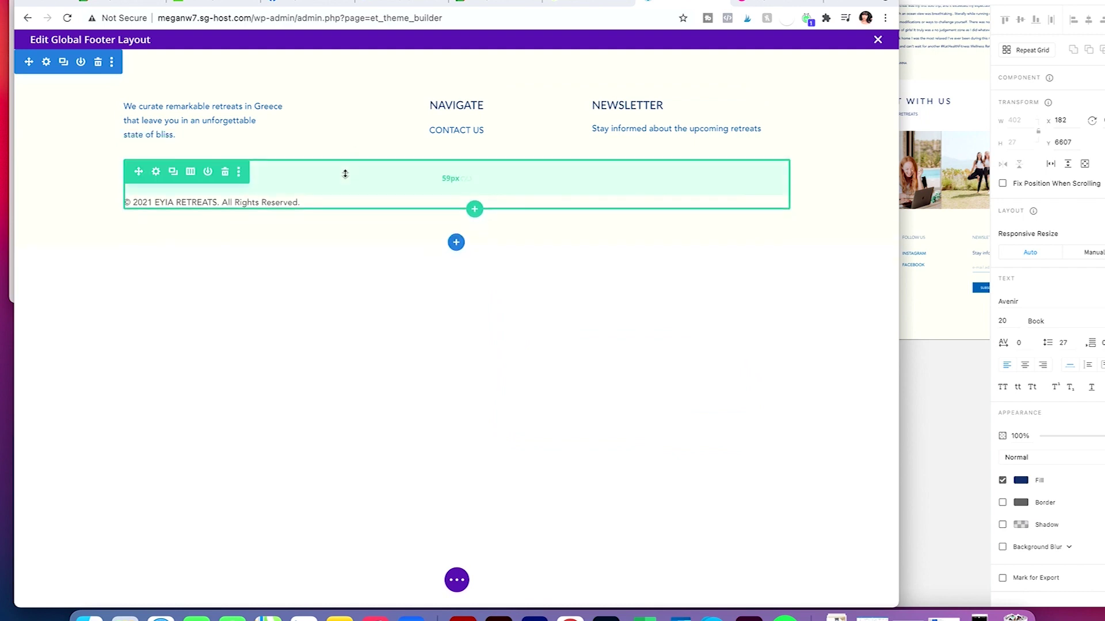
drag(343, 173, 340, 121)
drag(384, 153, 308, 202)
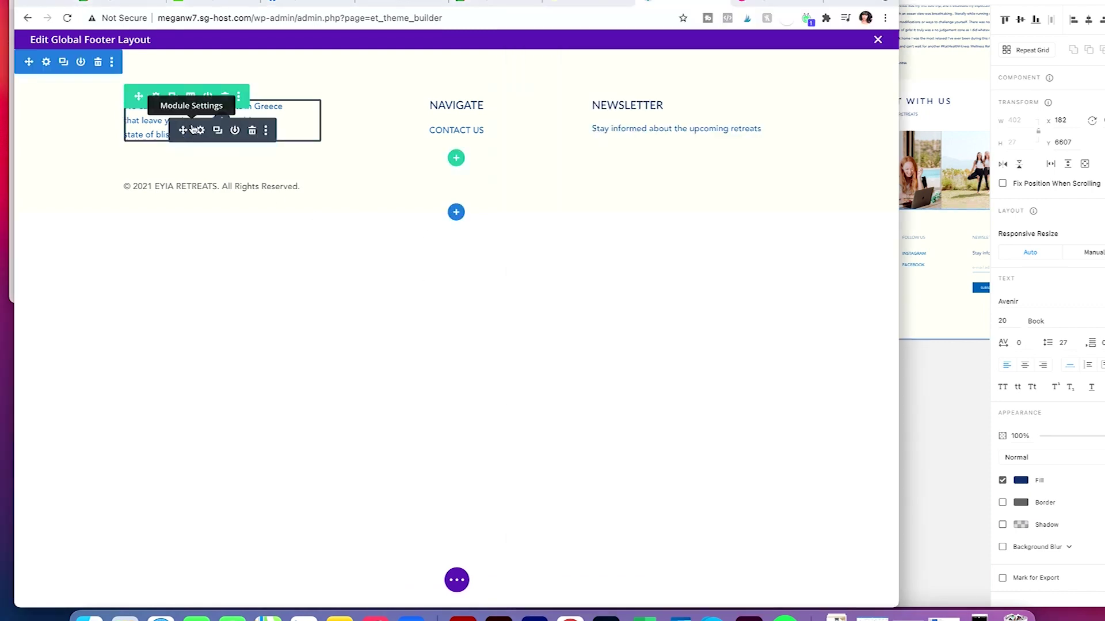
Add an Image module beneath the footer tagline
click(208, 140)
text(i)
click(165, 360)
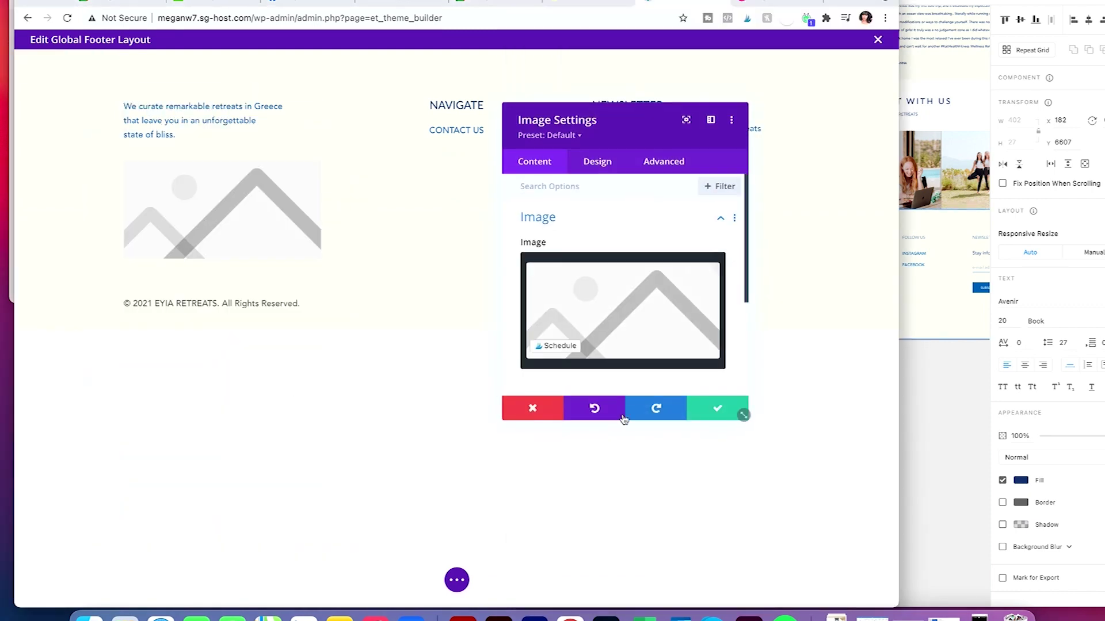
Export the circular EYIA logo from the design mockup as a PNG image
click(788, 295)
double_click(774, 291)
click(63, 6)
click(264, 193)
key(Return)
Upload EYIA-LOGO-CIRCLE.png from Downloads and insert it into the Image module
click(193, 249)
click(621, 370)
click(837, 617)
drag(592, 296, 489, 328)
click(808, 543)
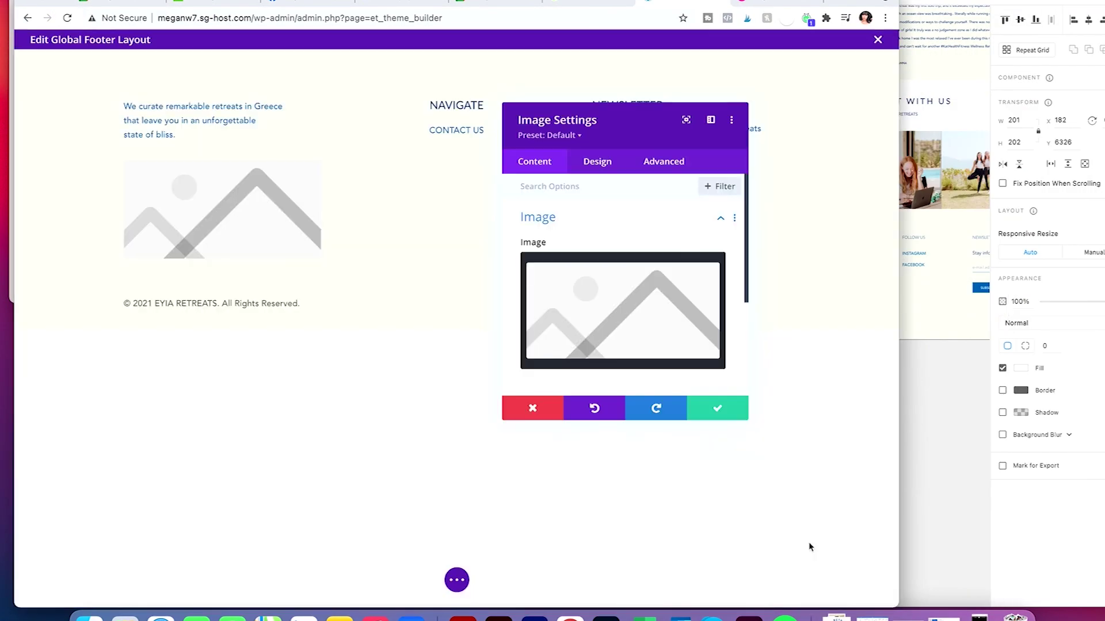
Set the logo's width to 30% under Design > Sizing and save the module
click(598, 162)
click(560, 309)
click(559, 284)
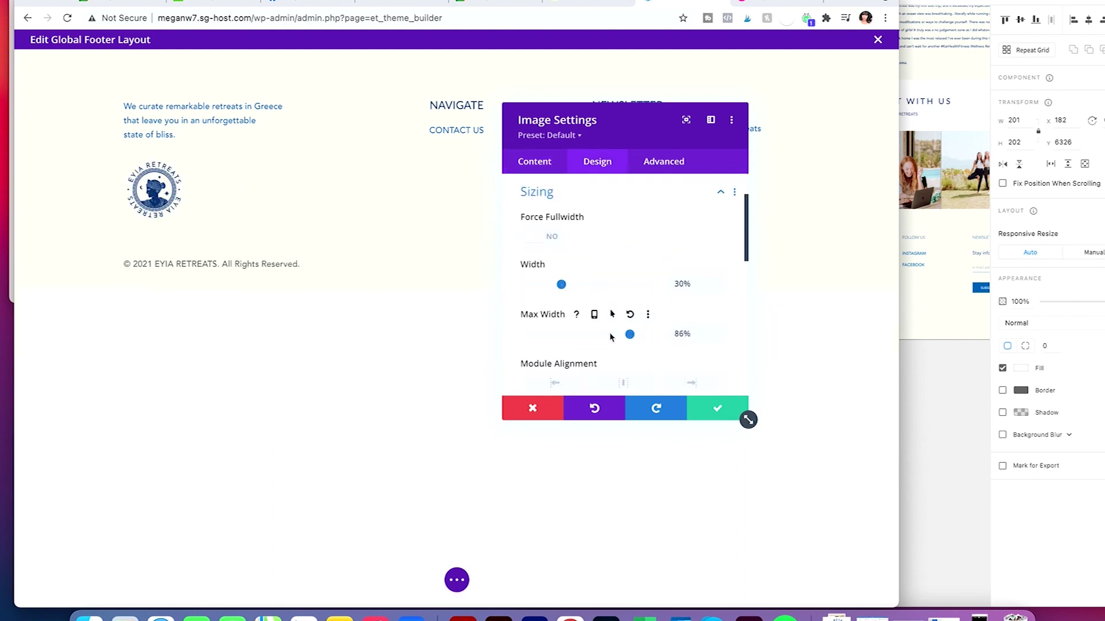
click(717, 408)
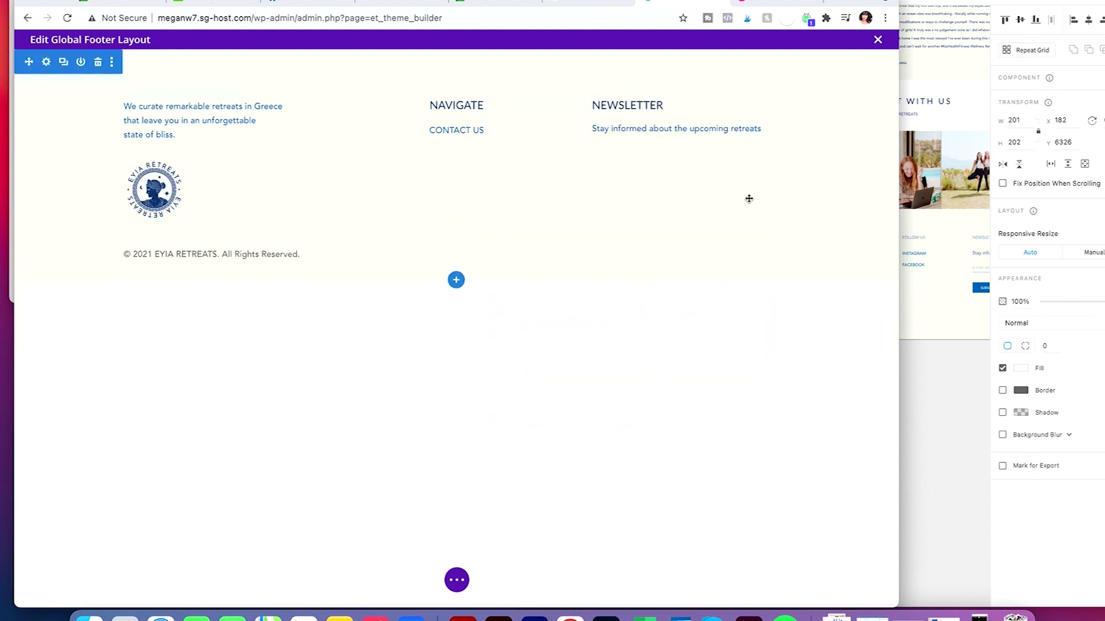
Reduce the footer row's bottom padding and save the footer layout
drag(310, 230, 324, 212)
scroll(482, 49, down, 1)
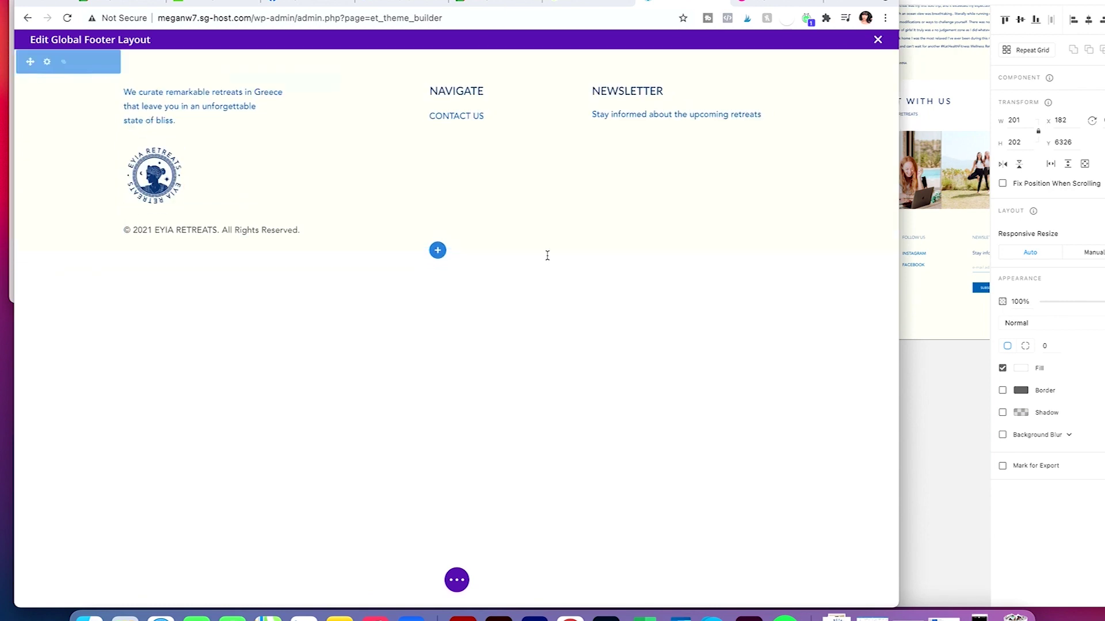
click(951, 420)
click(386, 344)
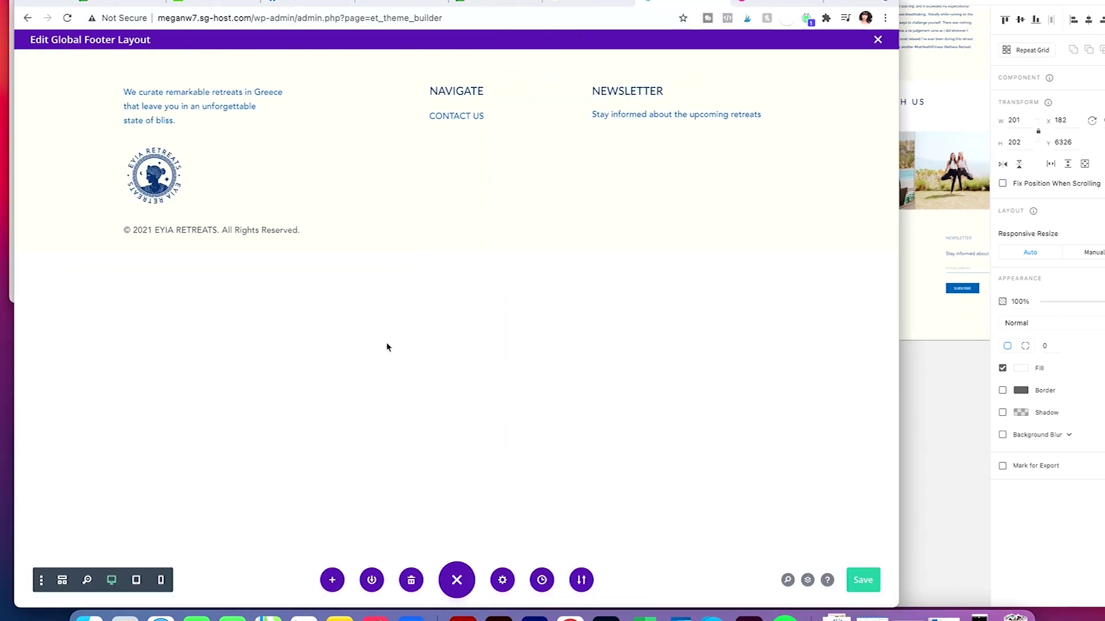
Close the footer builder and open Divi Theme Options
click(877, 40)
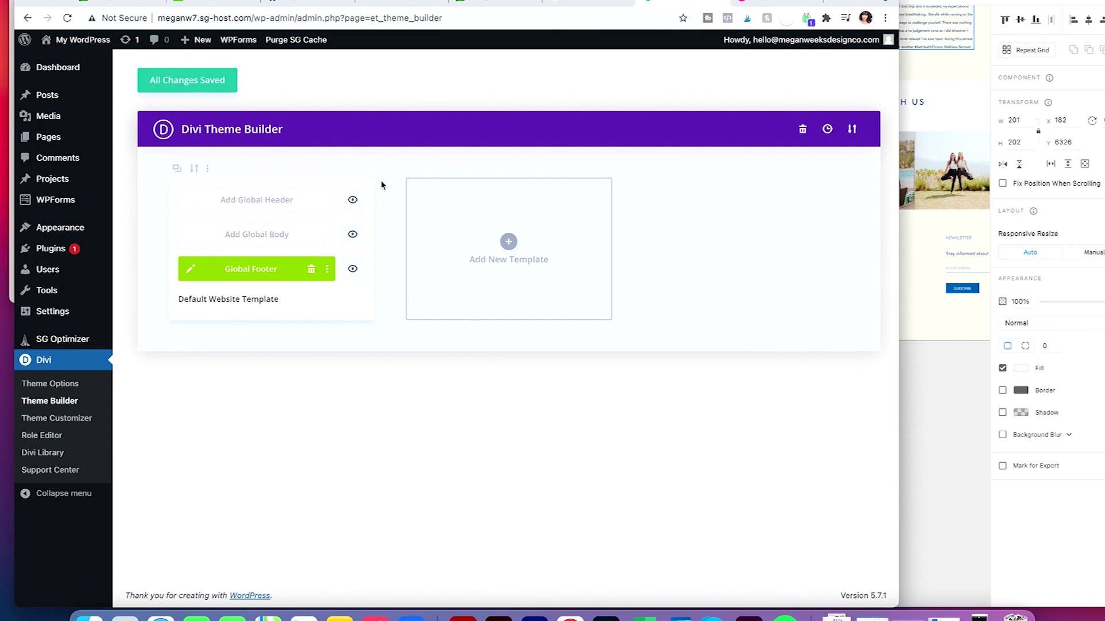
click(65, 392)
key(super+Tab)
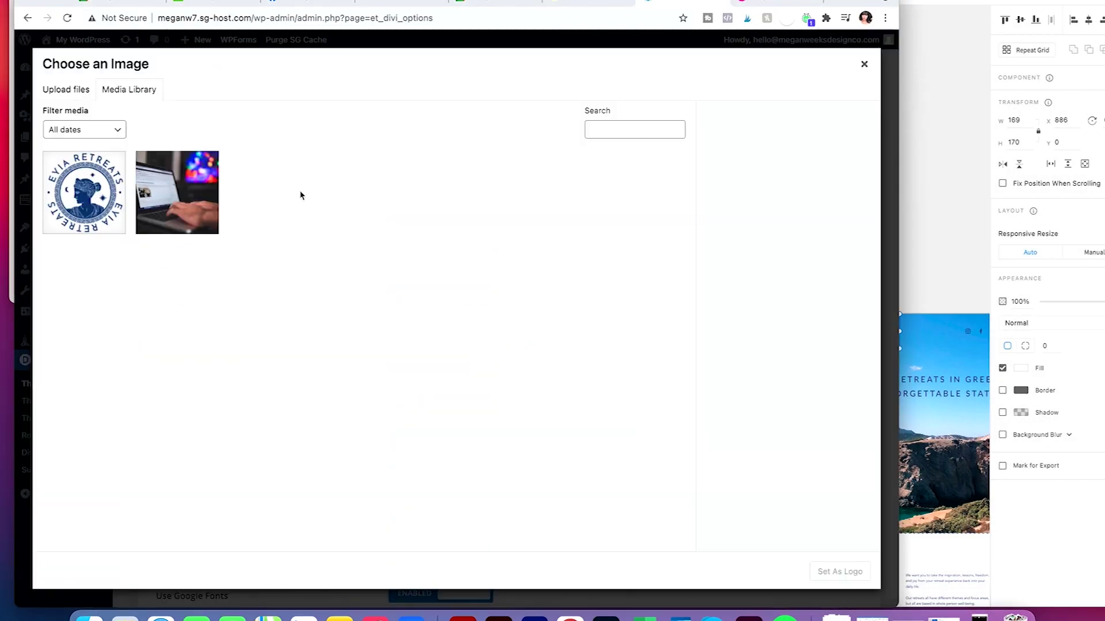
Upload Eyia Logo 3.png from Downloads and use it as the Divi site logo
click(836, 618)
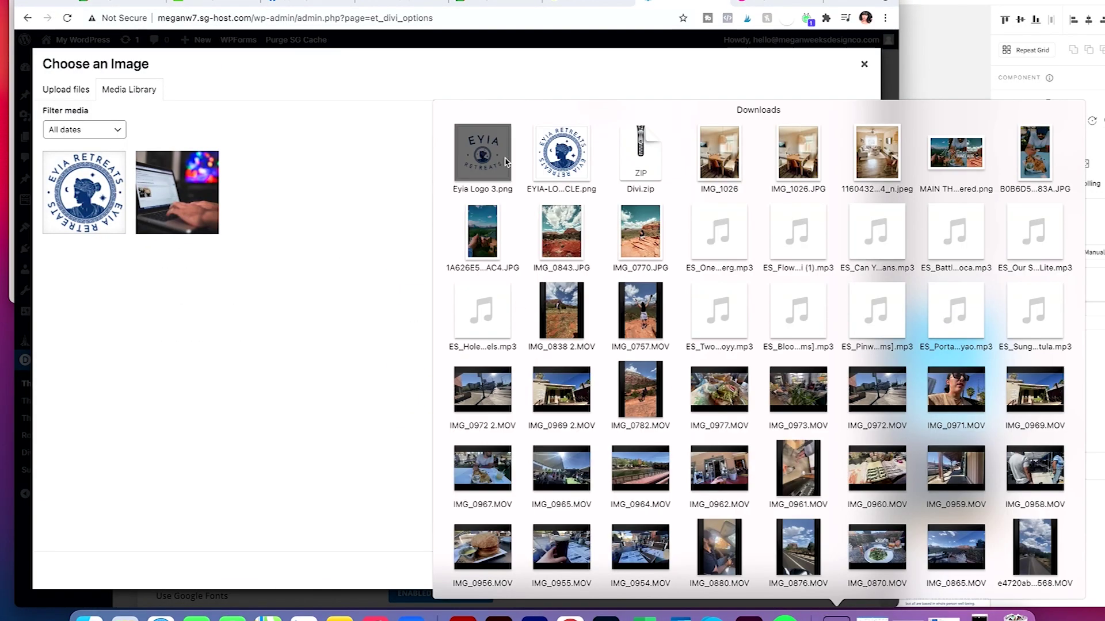
drag(481, 151, 813, 516)
click(839, 572)
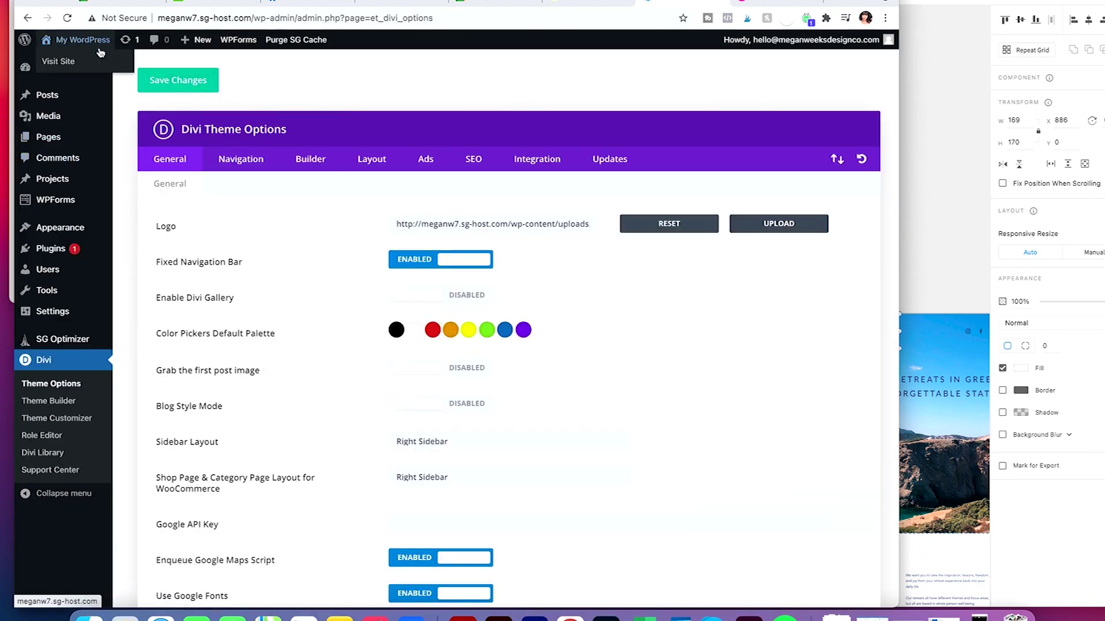
Preview the live site, then reopen Divi Theme Options on the General tab
click(104, 38)
click(86, 77)
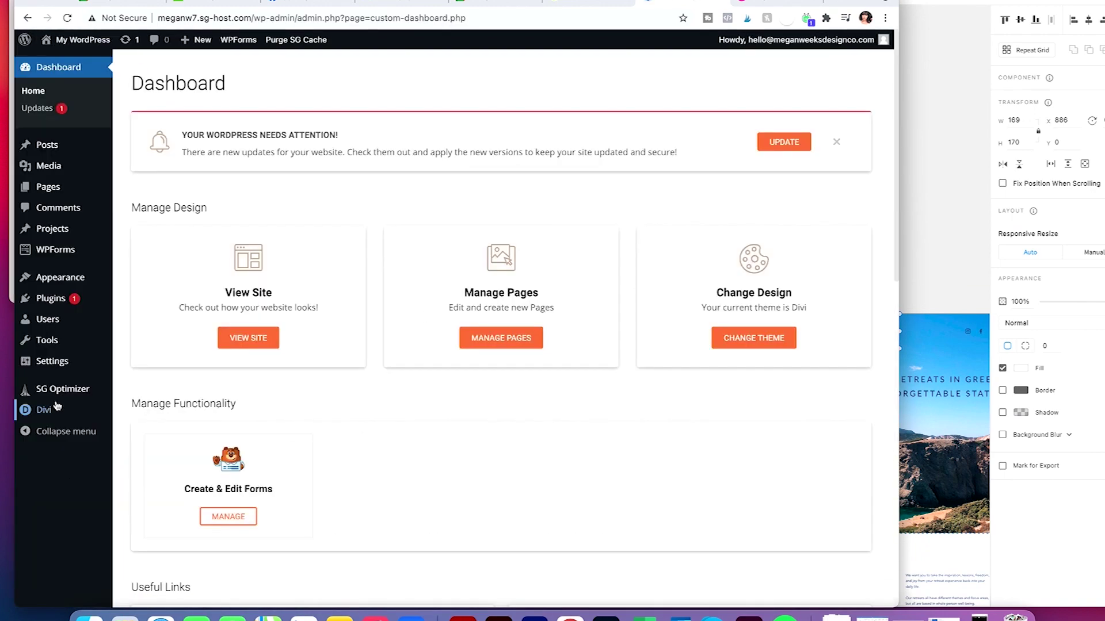
click(55, 410)
click(240, 159)
click(163, 166)
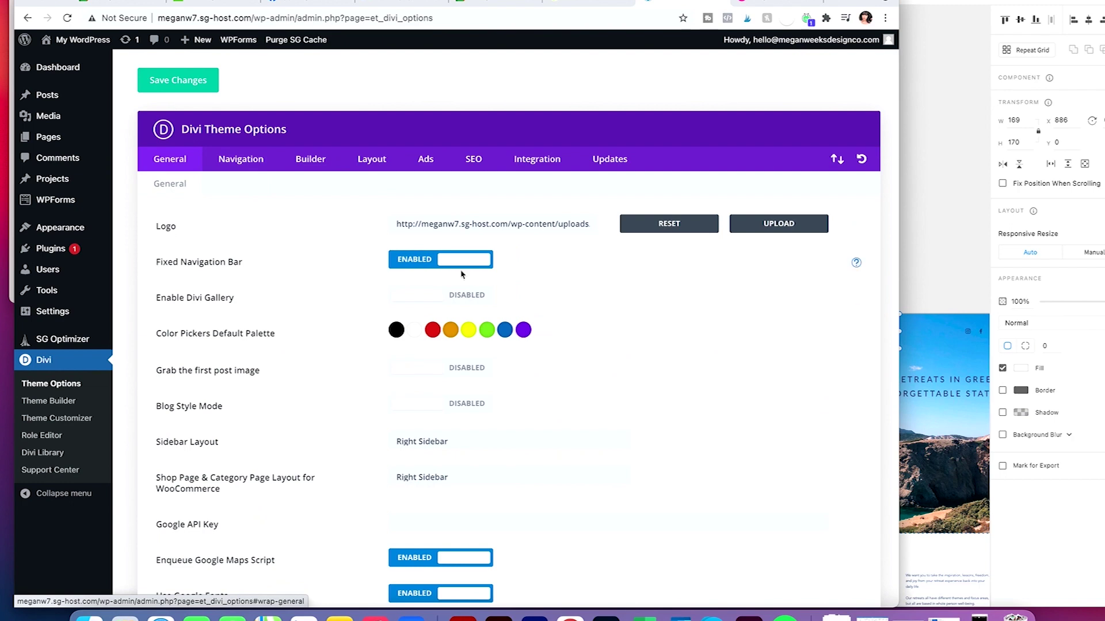
scroll(308, 333, down, 15)
scroll(291, 346, up, 15)
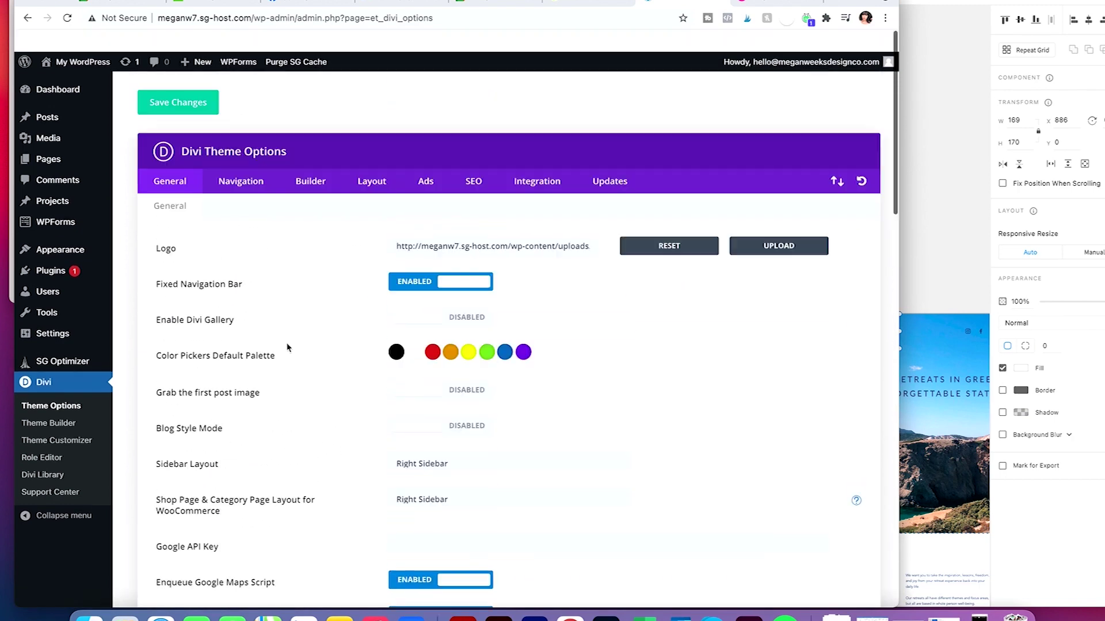
mouse_move(99, 65)
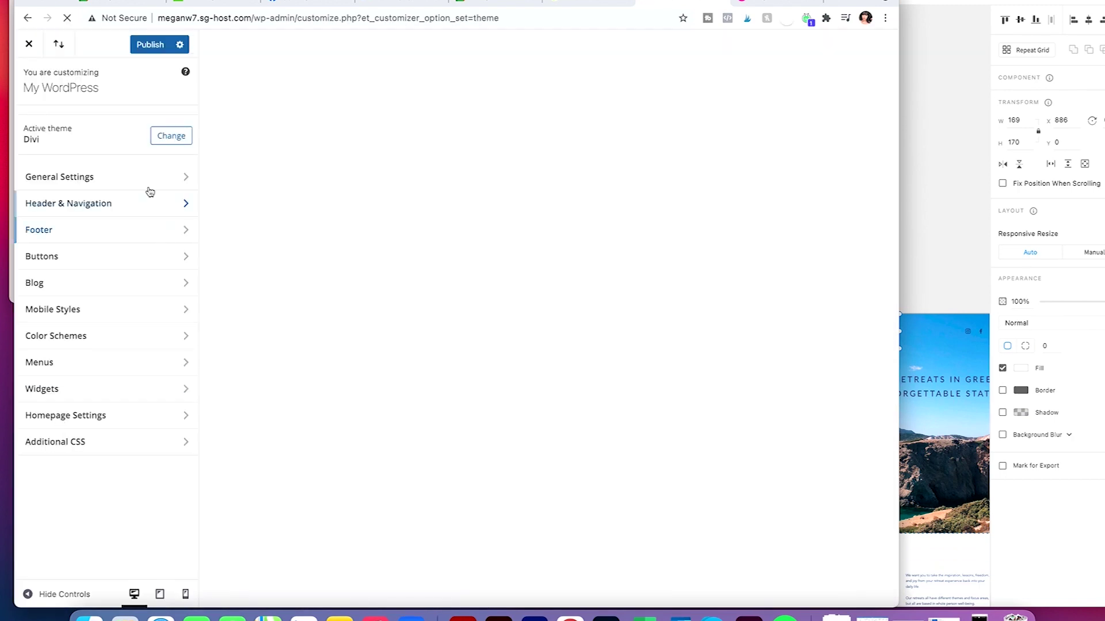
Make the primary menu bar 149 tall with a transparent background
click(152, 204)
click(55, 151)
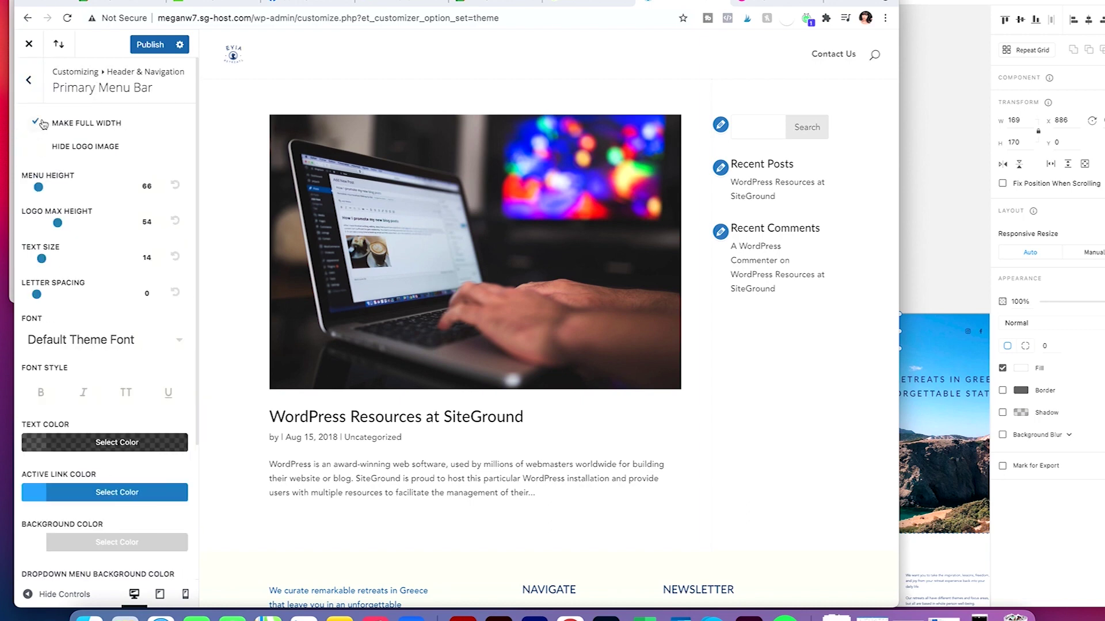
drag(42, 187, 67, 187)
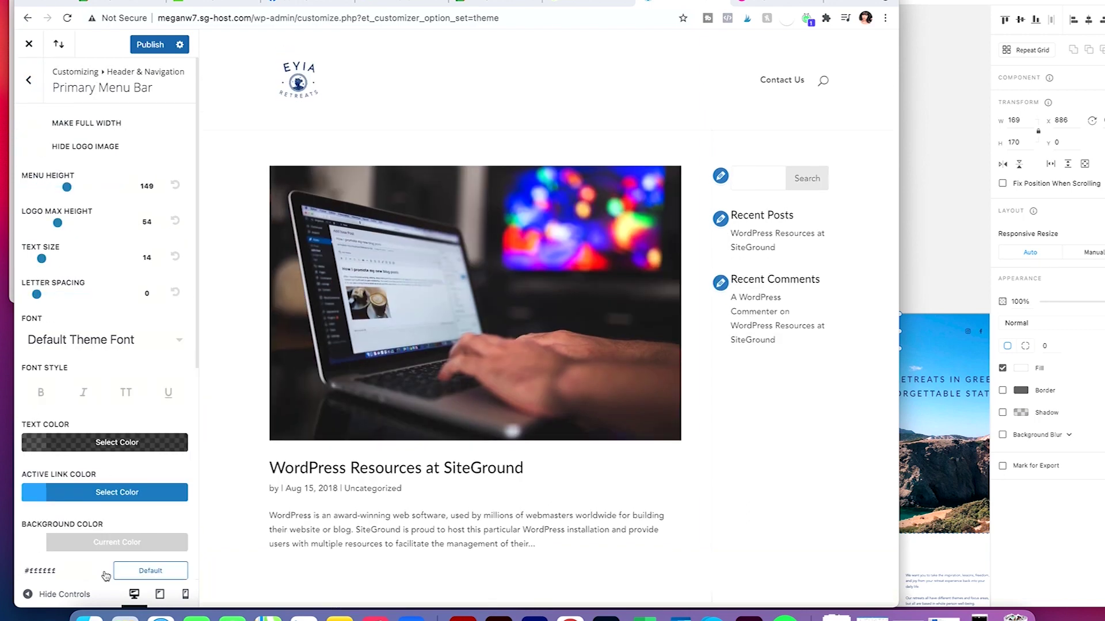
scroll(106, 576, down, 2)
drag(163, 386, 163, 527)
click(159, 421)
scroll(191, 389, up, 3)
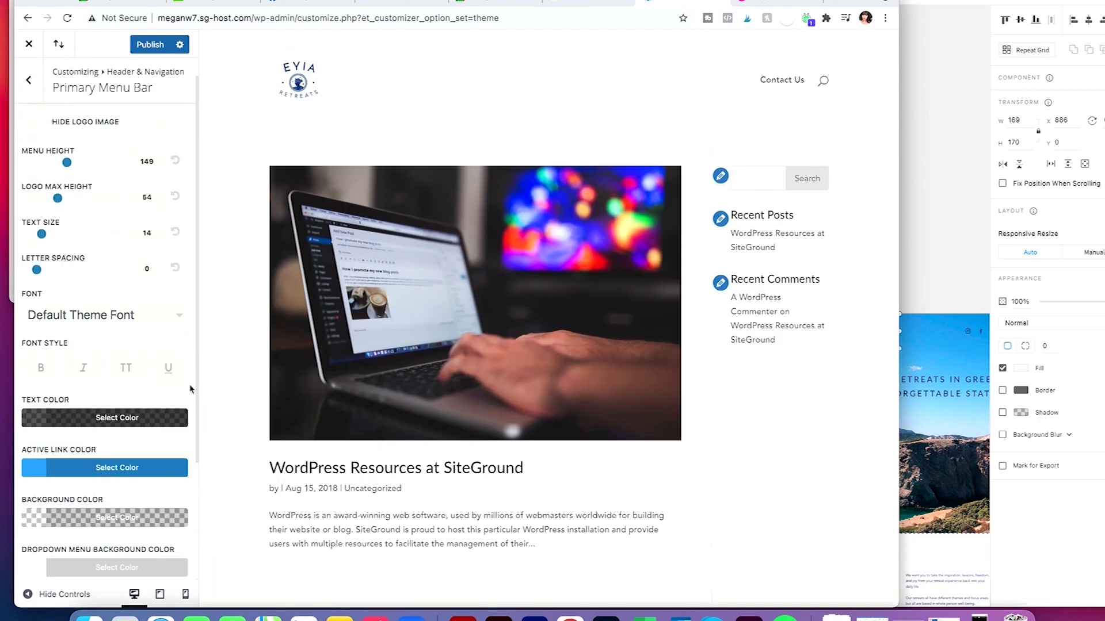
scroll(191, 389, up, 1)
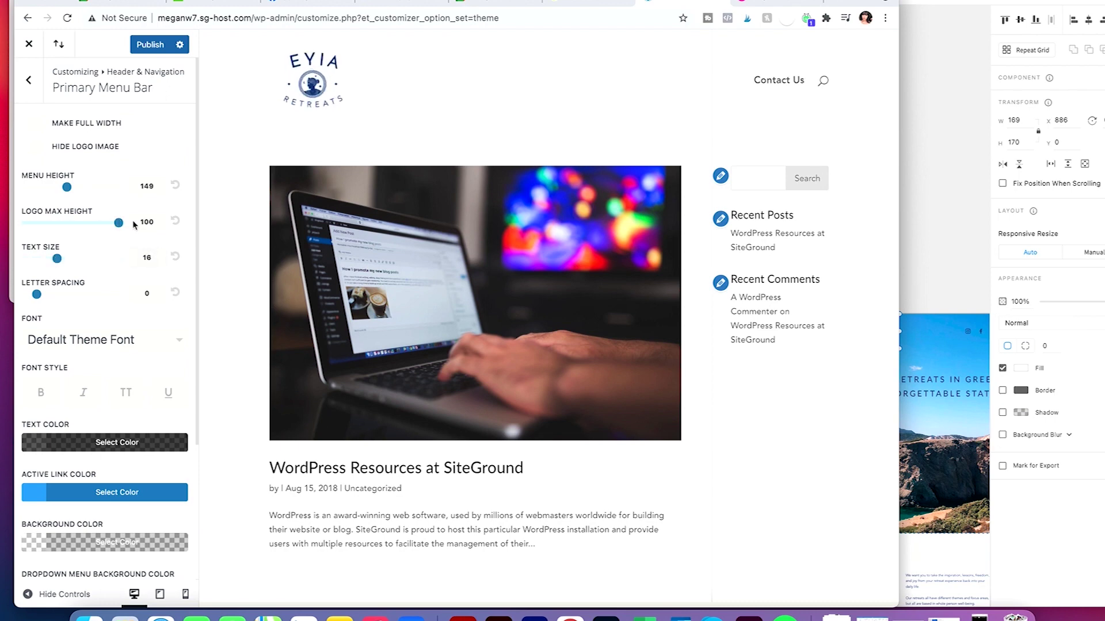
click(28, 80)
Set the Header Format style to Centered Inline Logo, with vertical navigation off
click(58, 125)
click(37, 181)
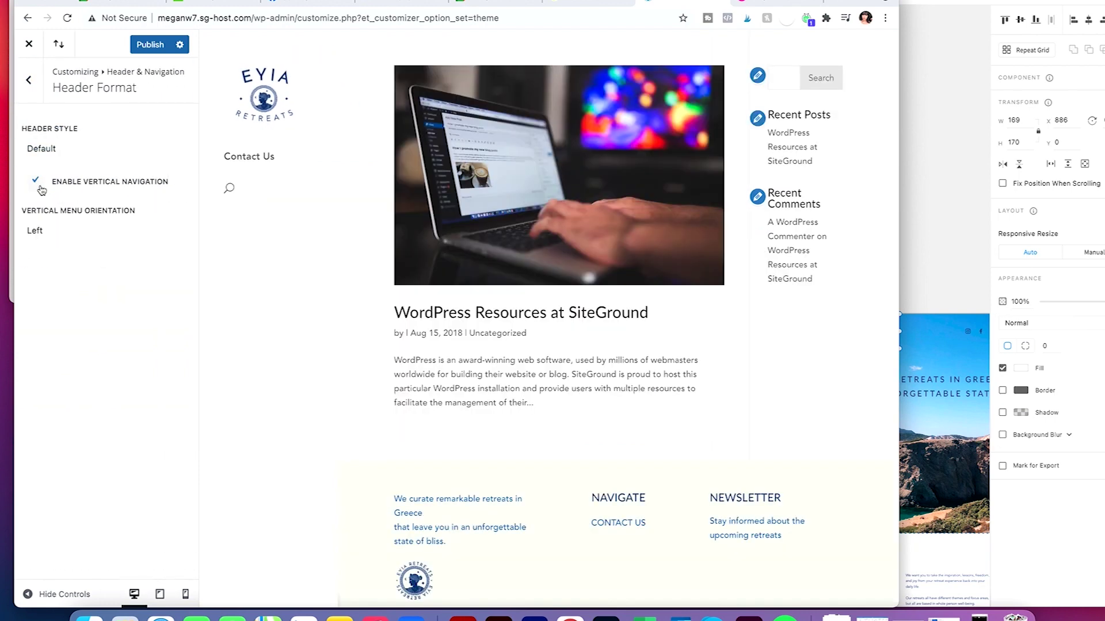
click(37, 181)
click(87, 149)
click(61, 184)
click(95, 149)
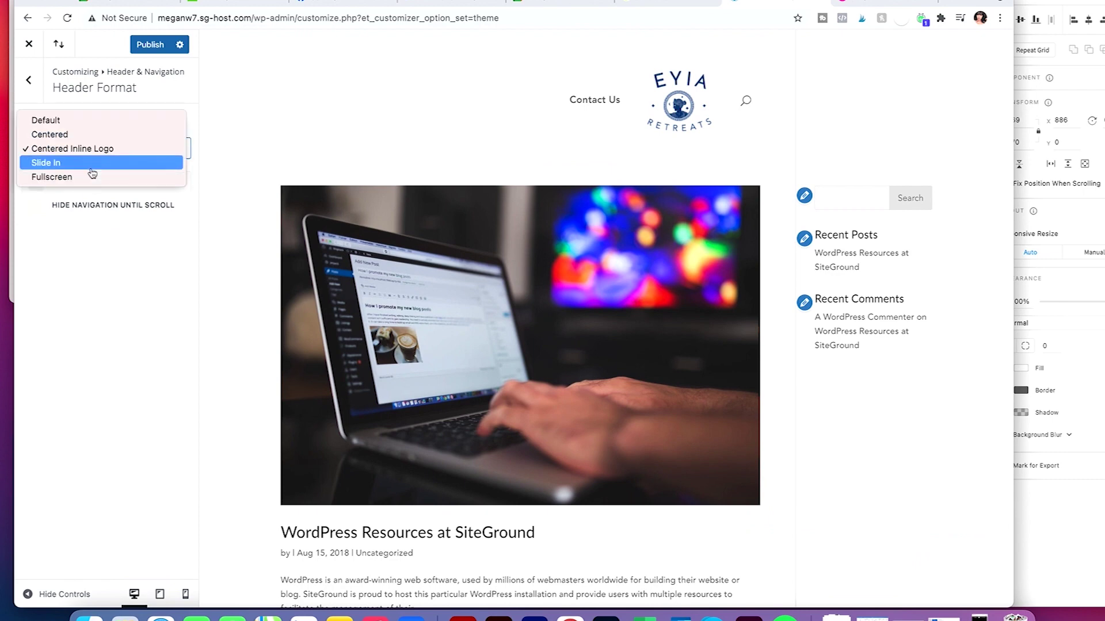
click(97, 177)
click(115, 153)
click(95, 125)
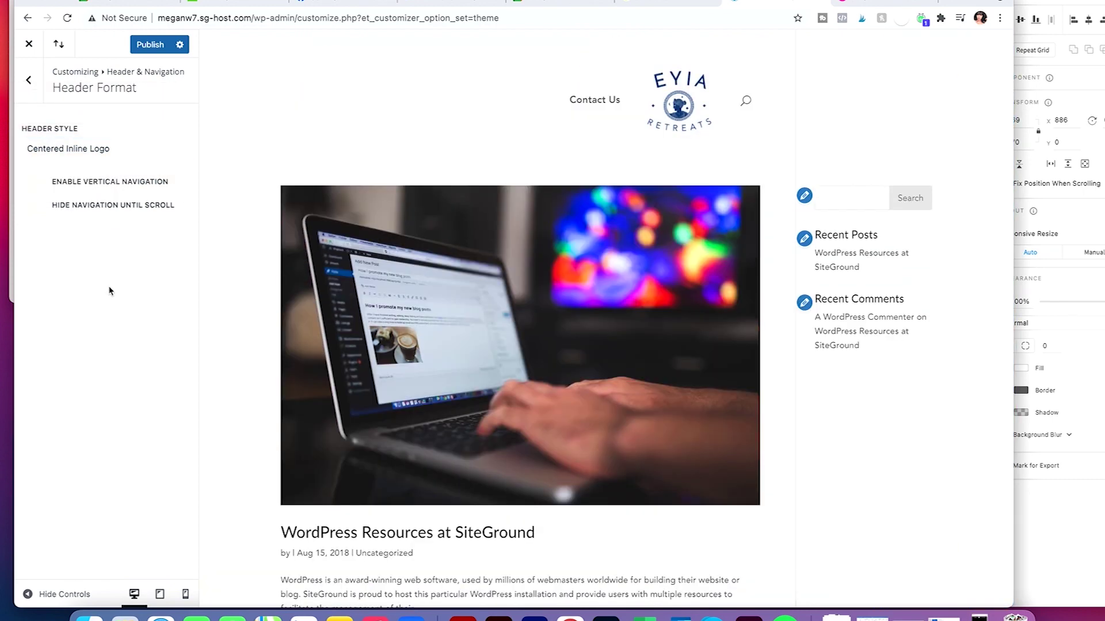
Review Header Elements, Fixed Navigation and Primary Menu Bar settings, then close the Customizer
click(60, 230)
click(28, 80)
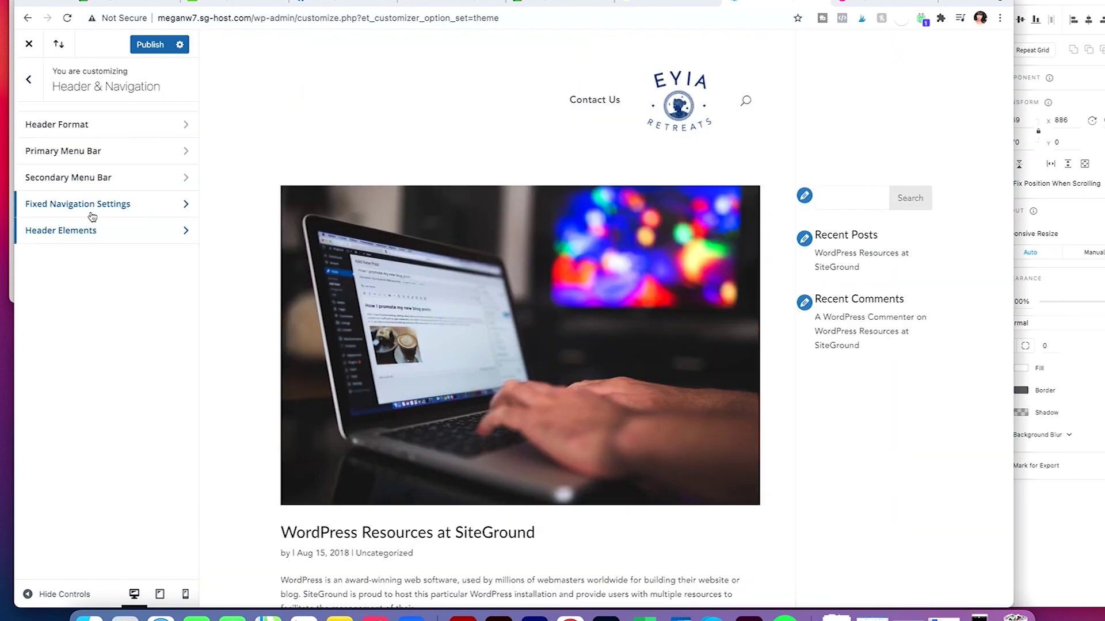
click(77, 204)
click(29, 80)
click(57, 150)
click(29, 80)
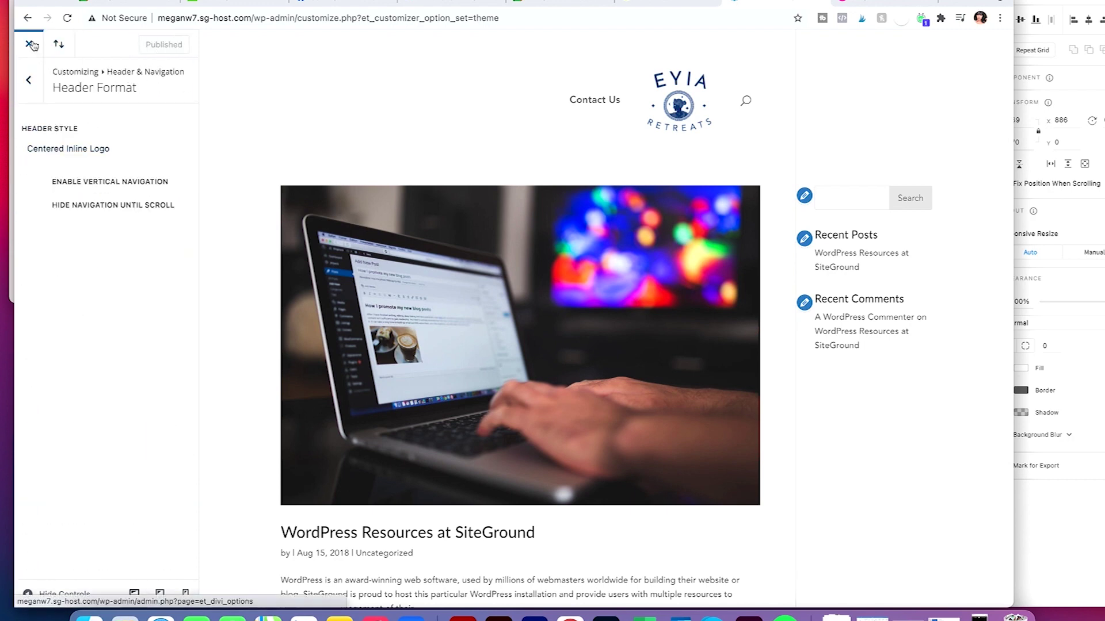
click(31, 44)
Load the site's front page in a new browser tab
key(super+t)
text(meganw7.sg-host.com)
key(Return)
Check the Sidebar Layout in Theme Options, keeping Right Sidebar unchanged
key(super+alt+Left)
click(454, 428)
click(455, 427)
scroll(427, 361, down, 15)
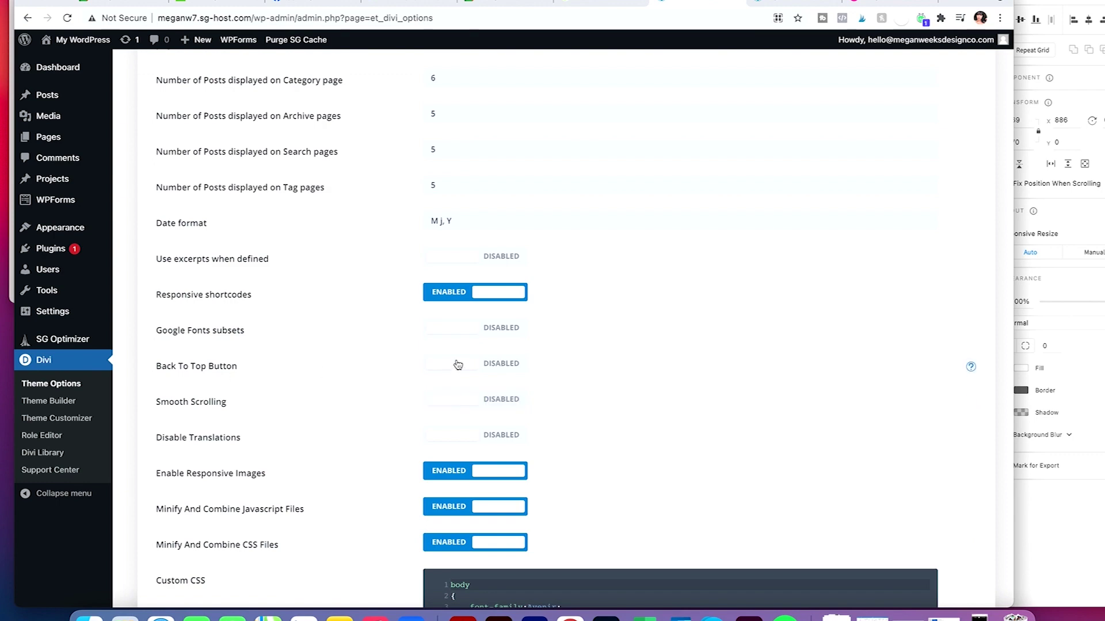
scroll(449, 367, up, 15)
click(454, 391)
click(381, 384)
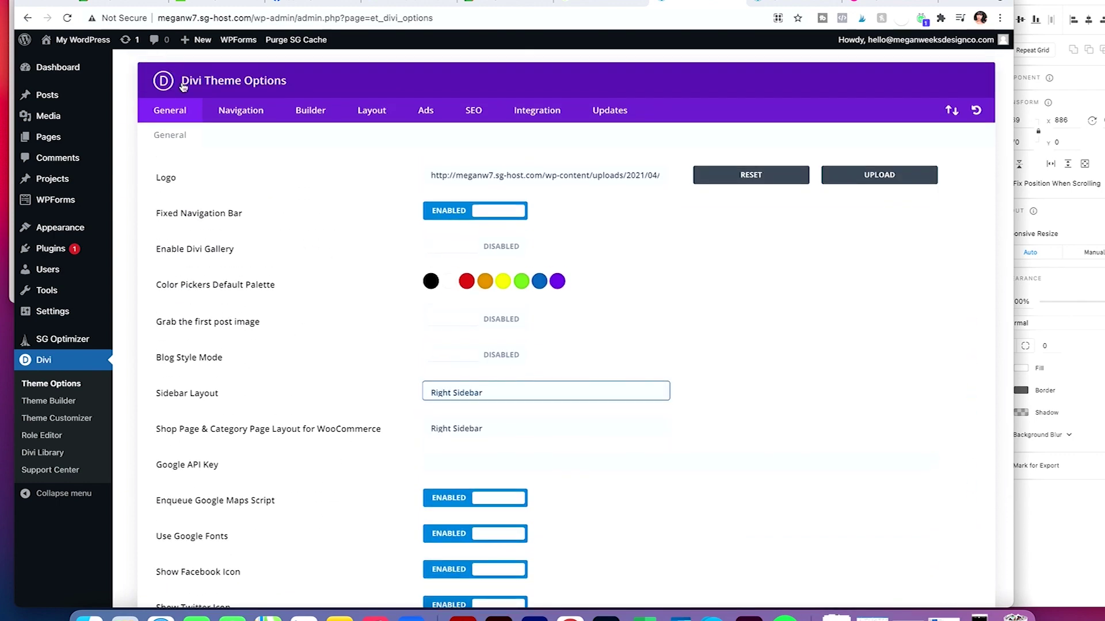
scroll(183, 86, up, 2)
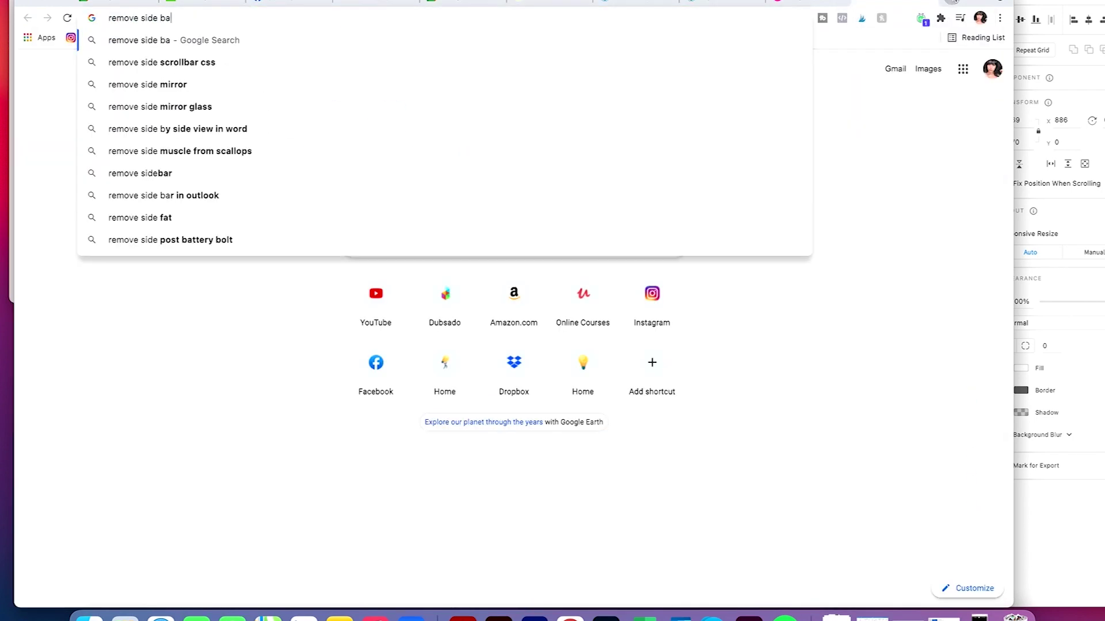
Search how to remove the Divi sidebar and read the Elegant Themes article
text(divi)
key(Return)
click(228, 190)
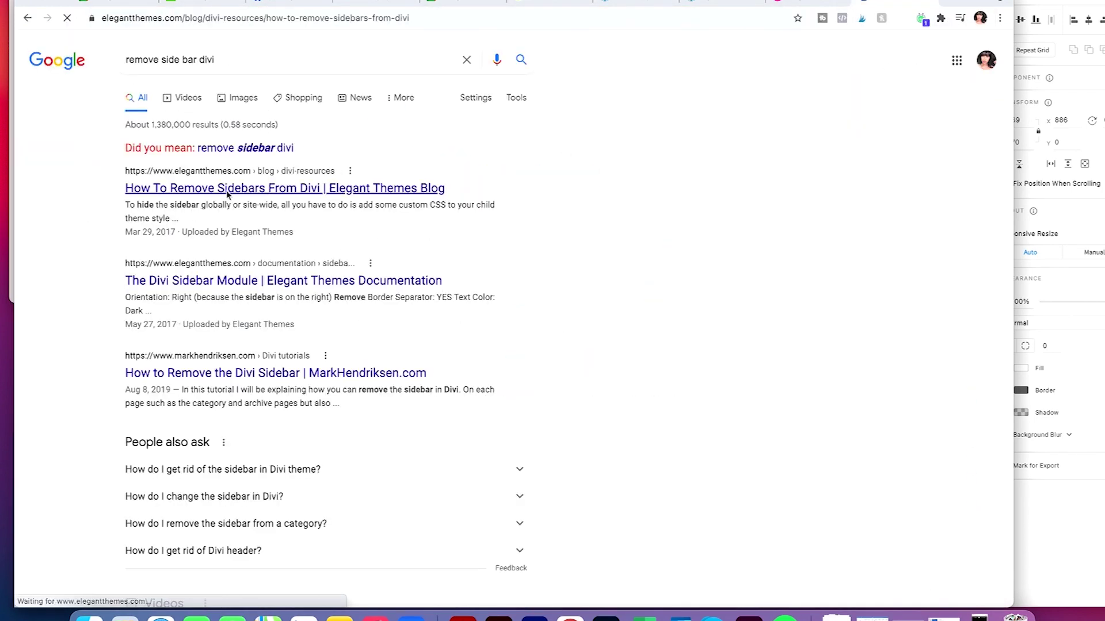
scroll(460, 345, down, 10)
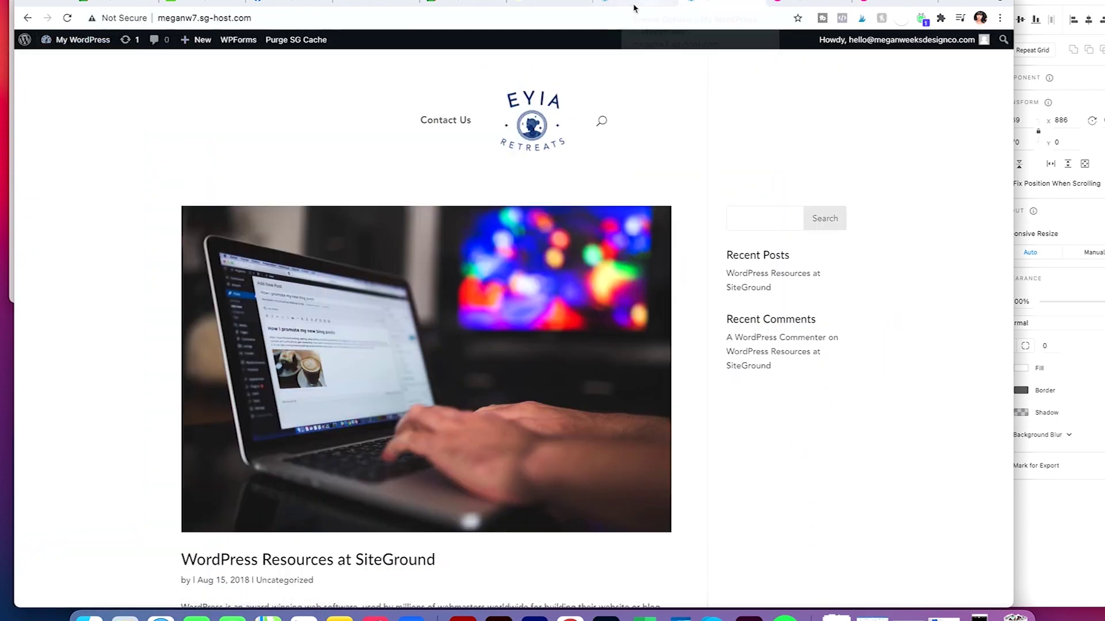
click(634, 8)
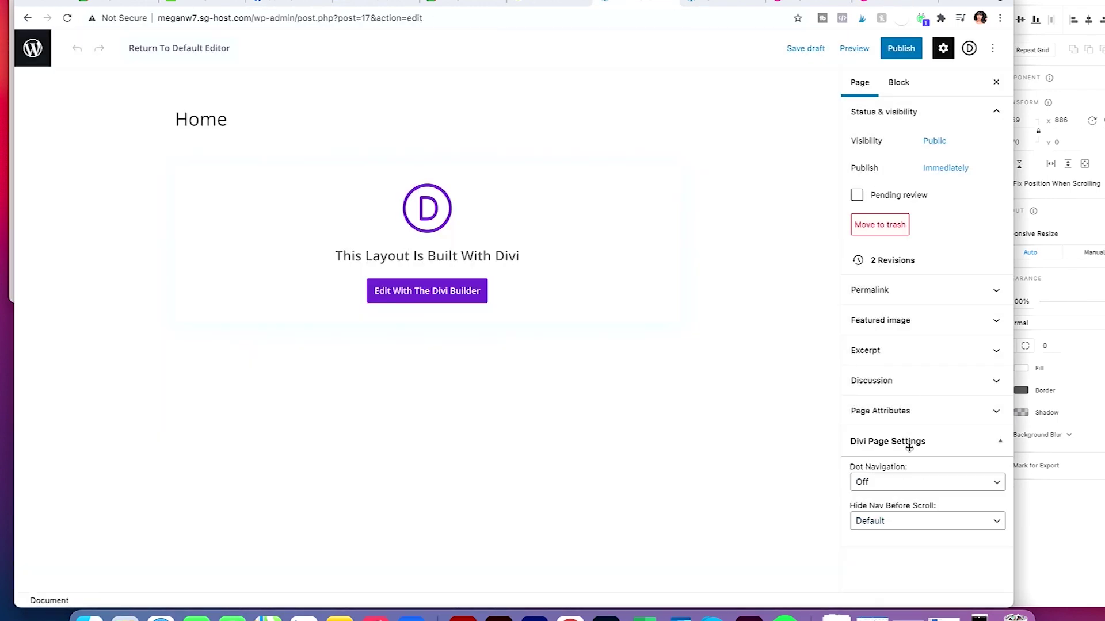
Expand the Home page's attribute, discussion, excerpt, featured image and permalink panels
click(881, 411)
click(871, 381)
click(866, 350)
click(880, 320)
click(869, 290)
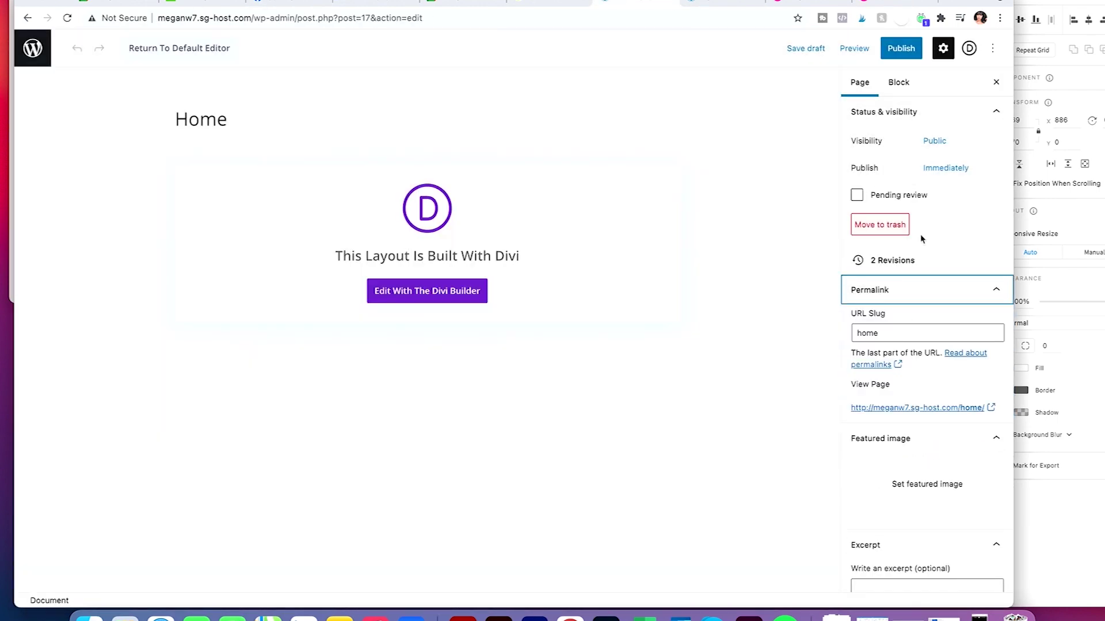
scroll(927, 345, down, 5)
click(924, 466)
key(Escape)
scroll(965, 574, down, 1)
scroll(955, 535, up, 10)
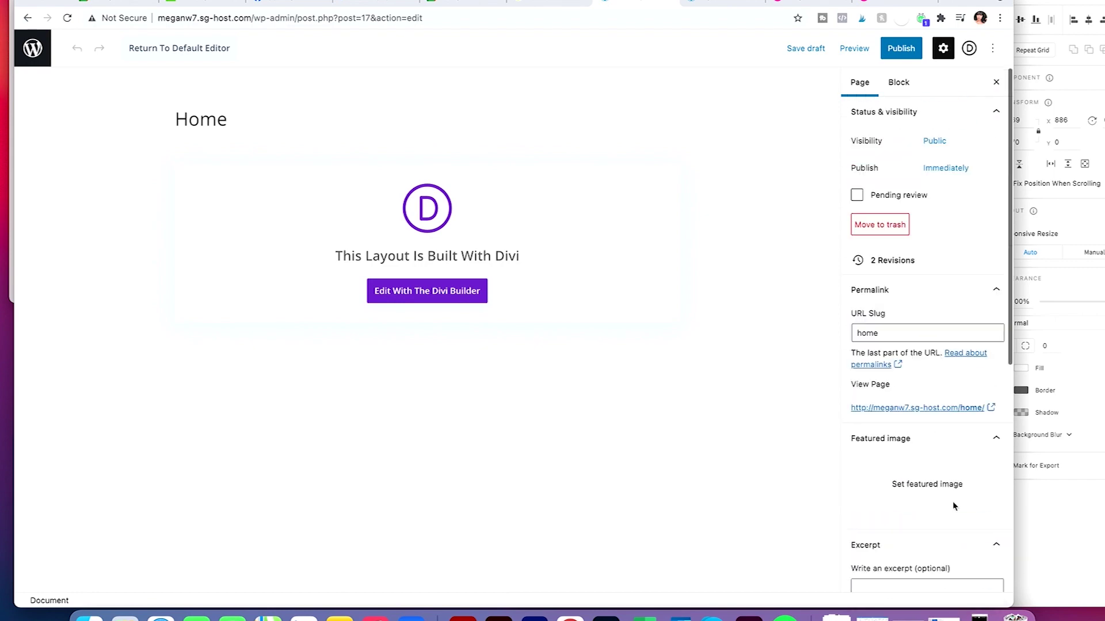
Look through the Divi page settings and editor options, then revisit the page template choices
click(942, 48)
click(968, 48)
click(992, 47)
click(942, 48)
click(902, 111)
scroll(911, 519, down, 7)
click(938, 380)
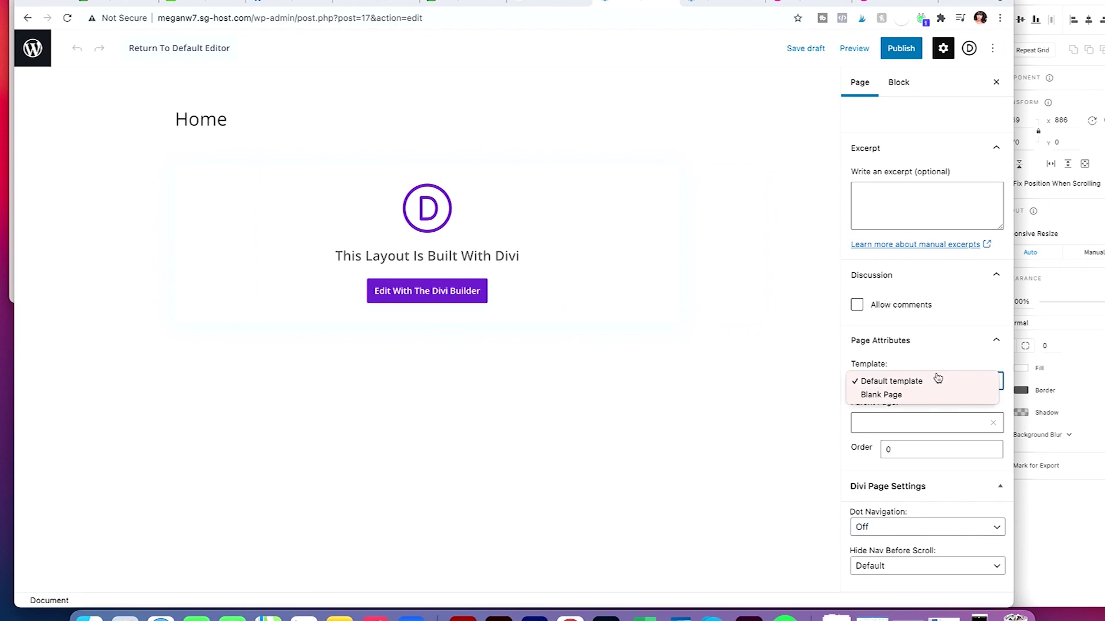
Build the Home page from scratch in Divi with a one-column row and a Fullwidth Slider
click(427, 290)
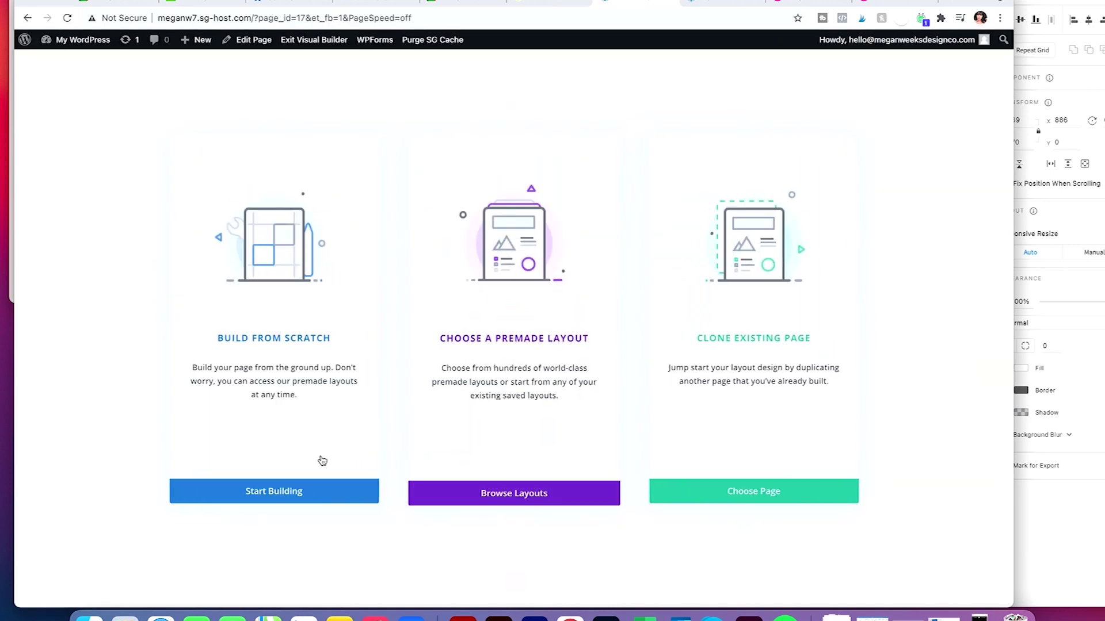
click(271, 490)
click(436, 325)
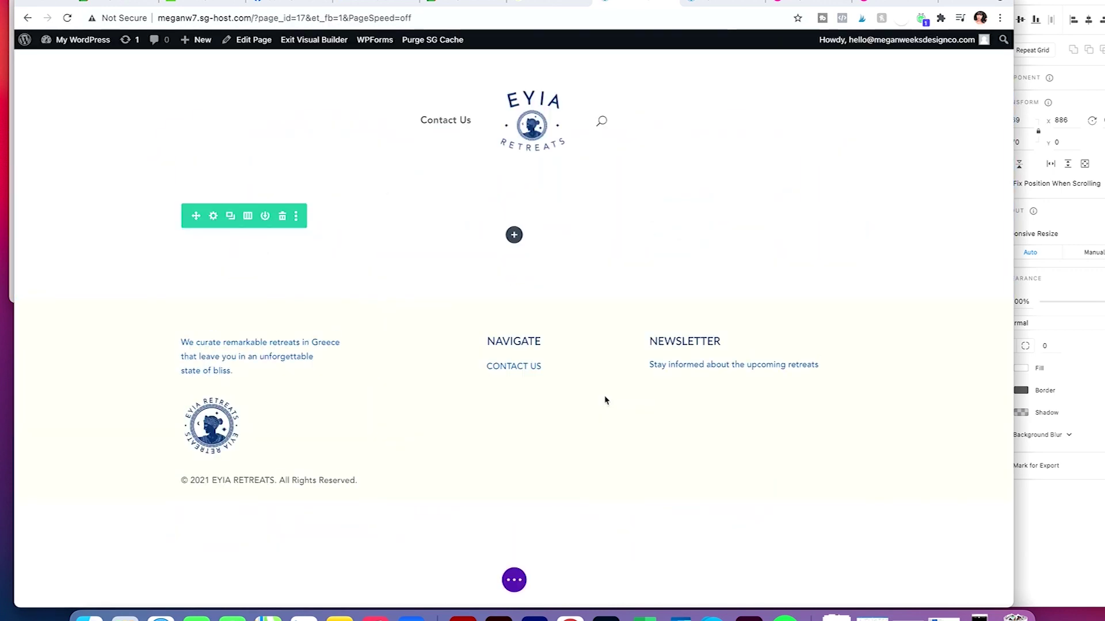
click(459, 521)
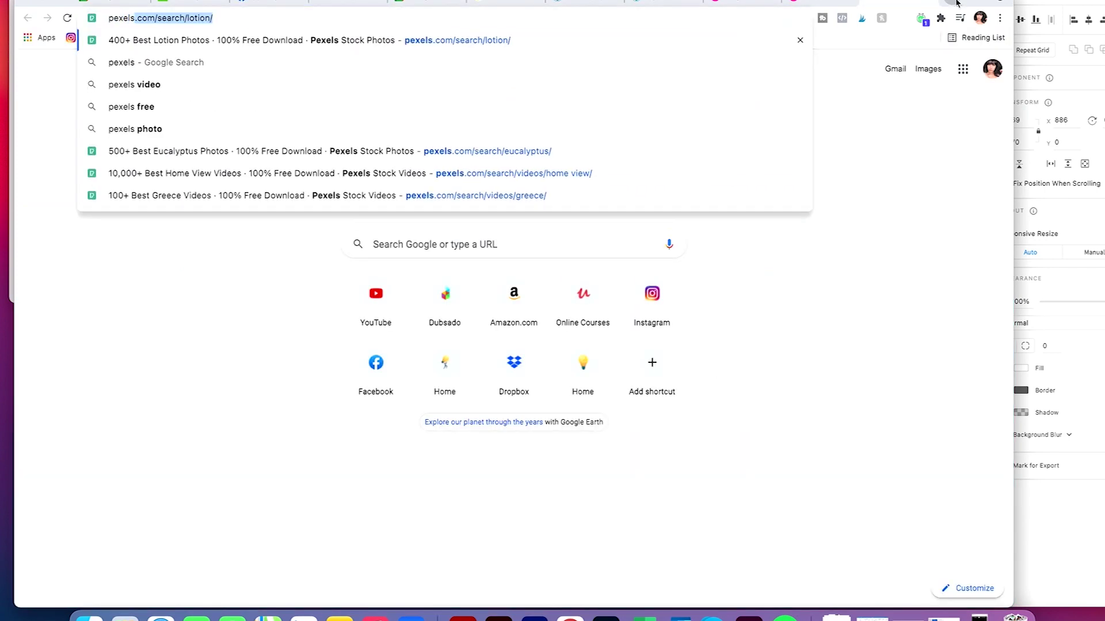
key(Return)
Search Pexels videos for 'greece' and open the Greek island coastline clip
text(greece)
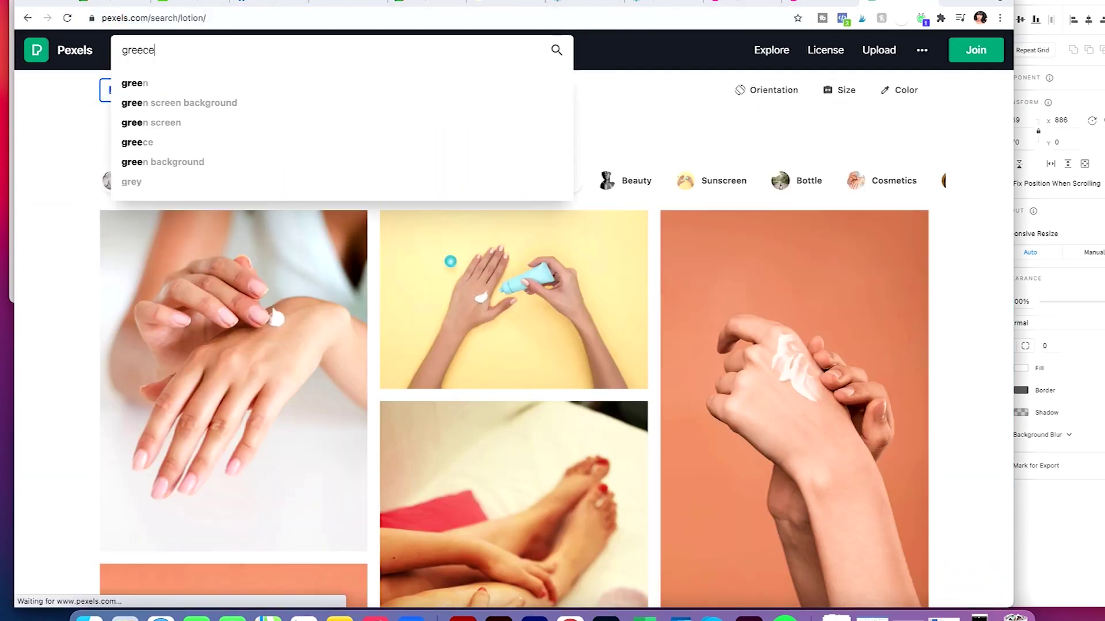
key(Return)
click(222, 89)
scroll(604, 296, down, 7)
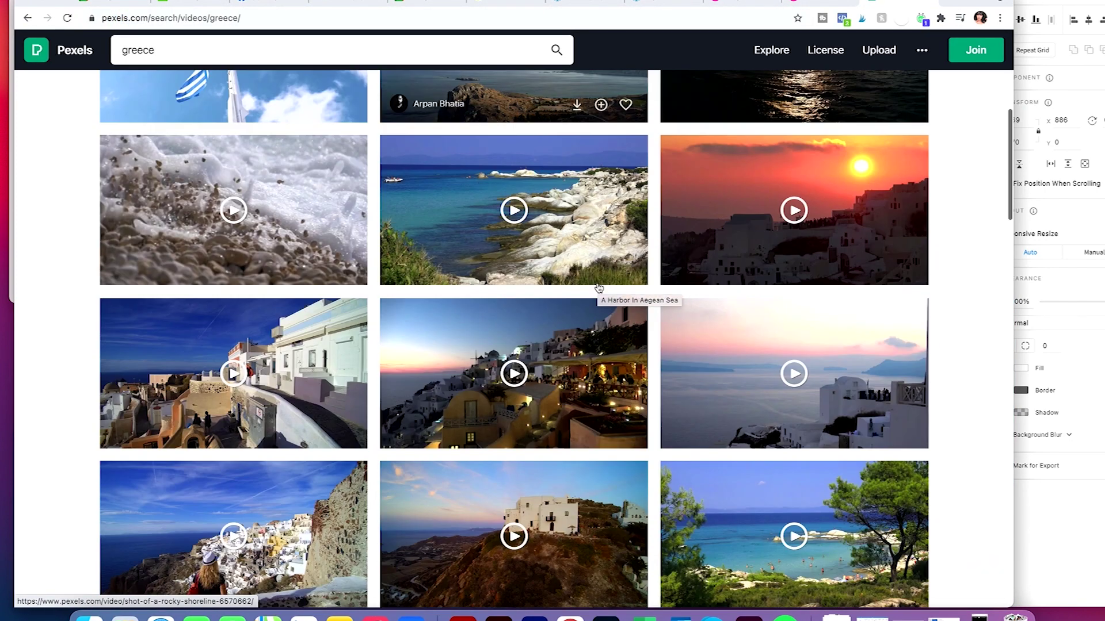
scroll(742, 391, down, 6)
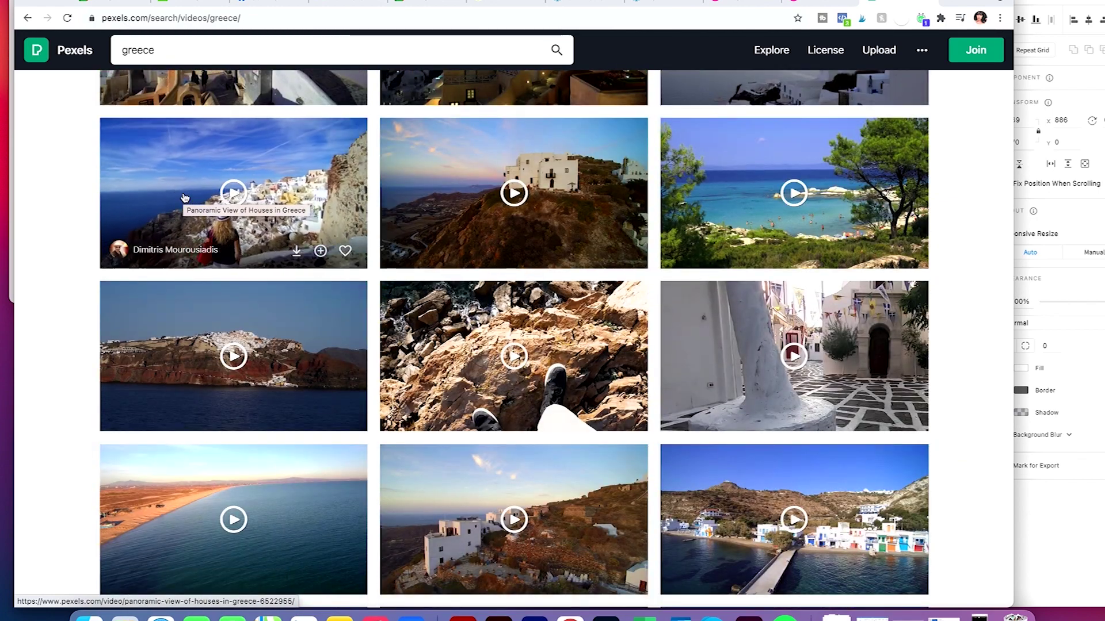
scroll(343, 466, down, 3)
scroll(758, 367, down, 5)
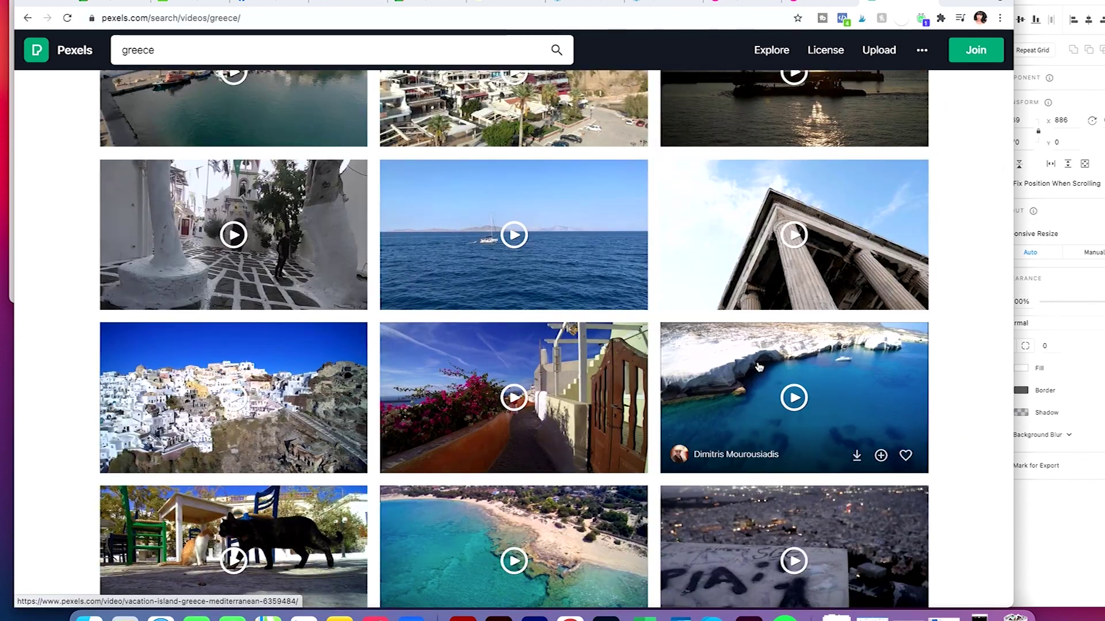
click(735, 399)
Download the coastline video at Original size and drop it into the WordPress media library
click(863, 55)
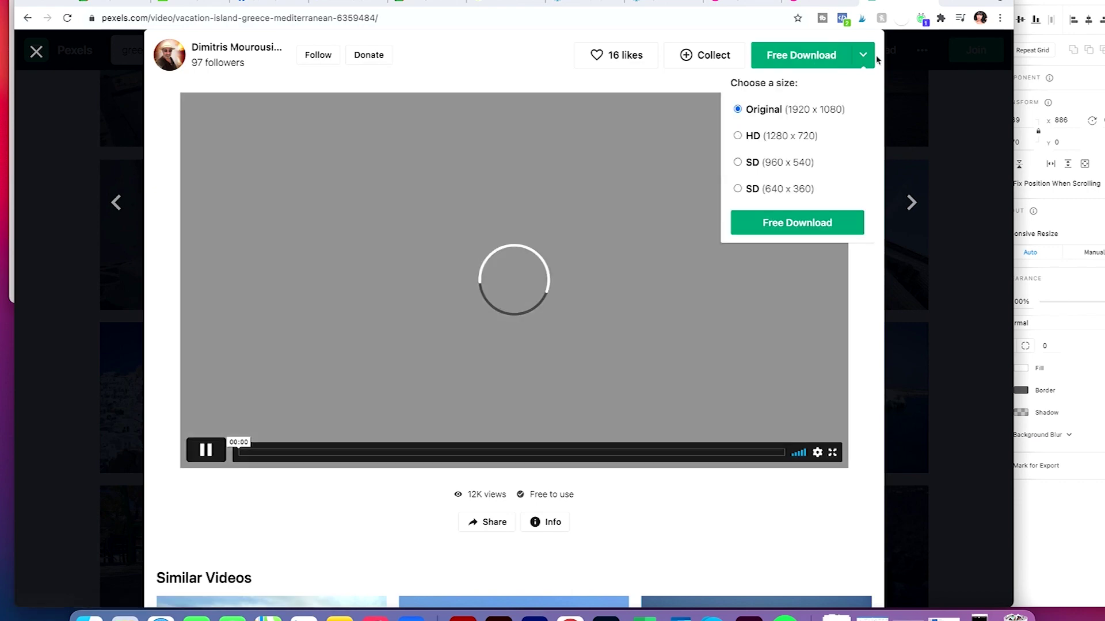
click(778, 222)
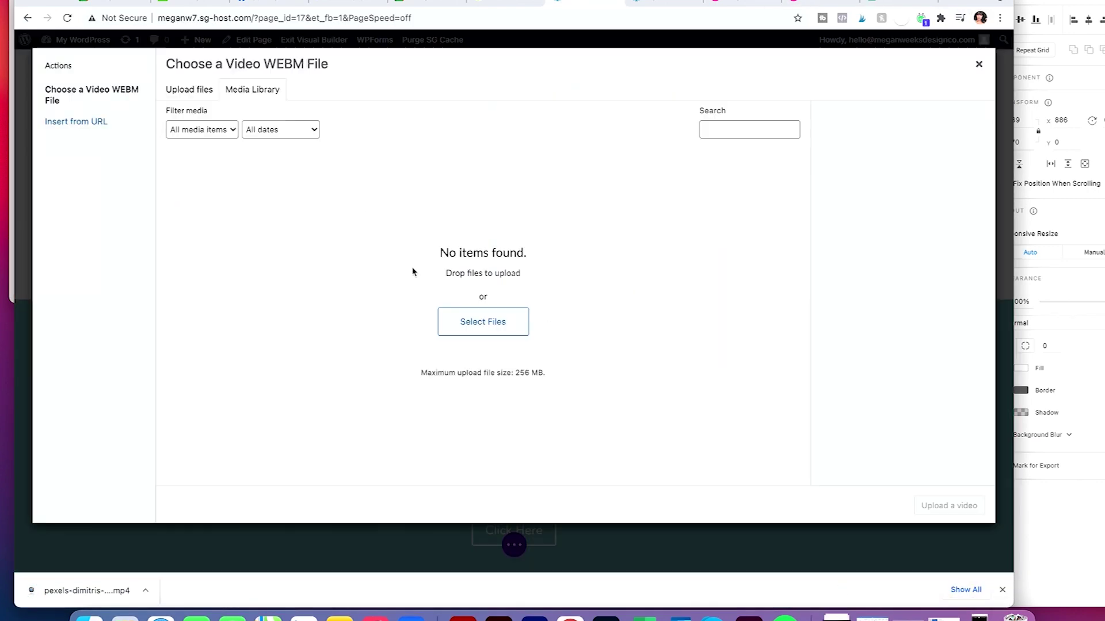
drag(80, 591, 426, 317)
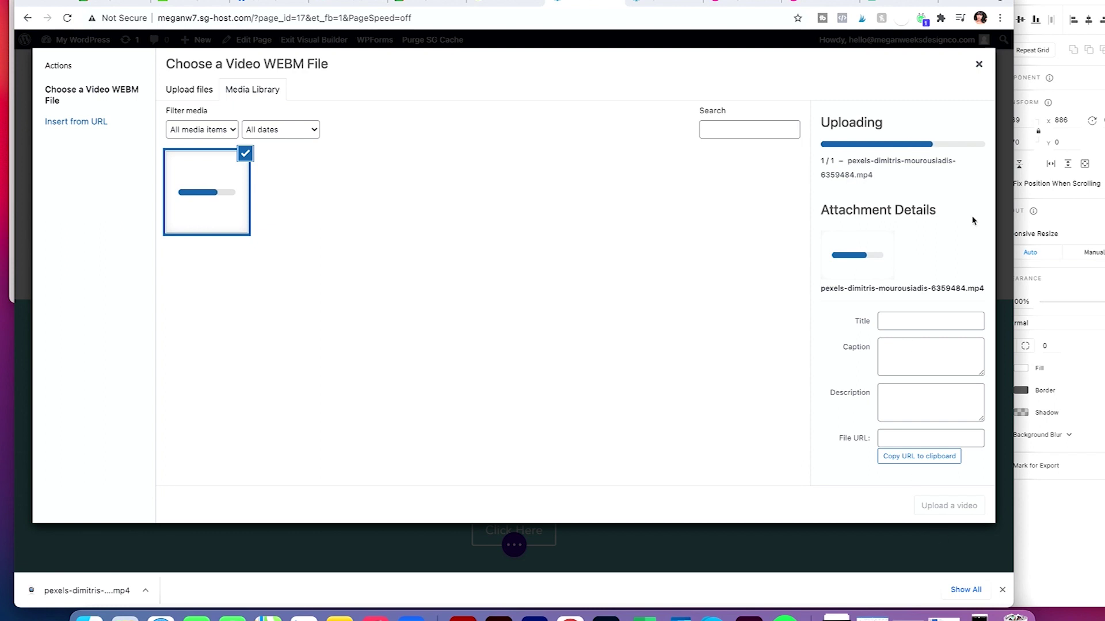
Insert the uploaded Greece coastline MP4 into the slide
scroll(924, 406, down, 3)
click(939, 455)
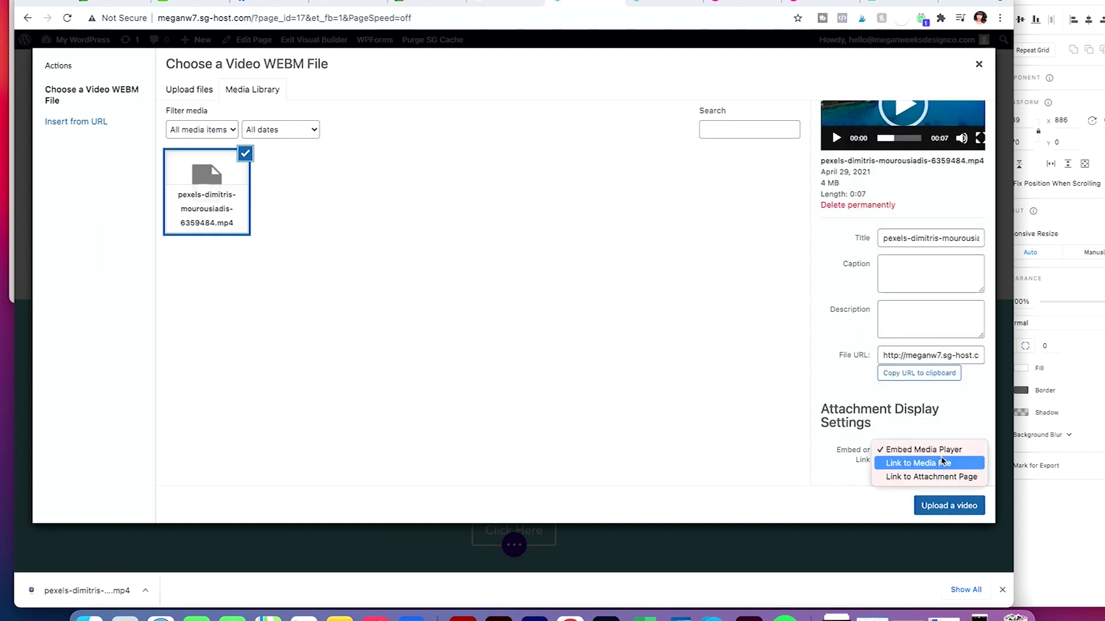
click(947, 512)
Set the Greece MP4 as the slide's background video in Slide Settings > Background
click(702, 286)
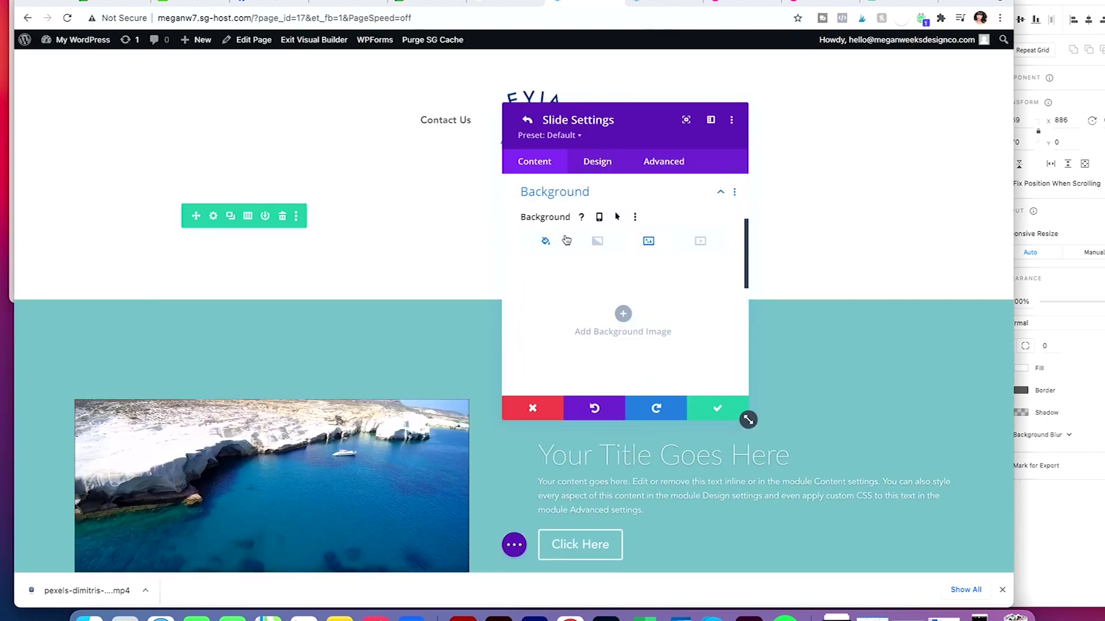
click(700, 241)
click(623, 313)
click(948, 512)
scroll(658, 313, down, 5)
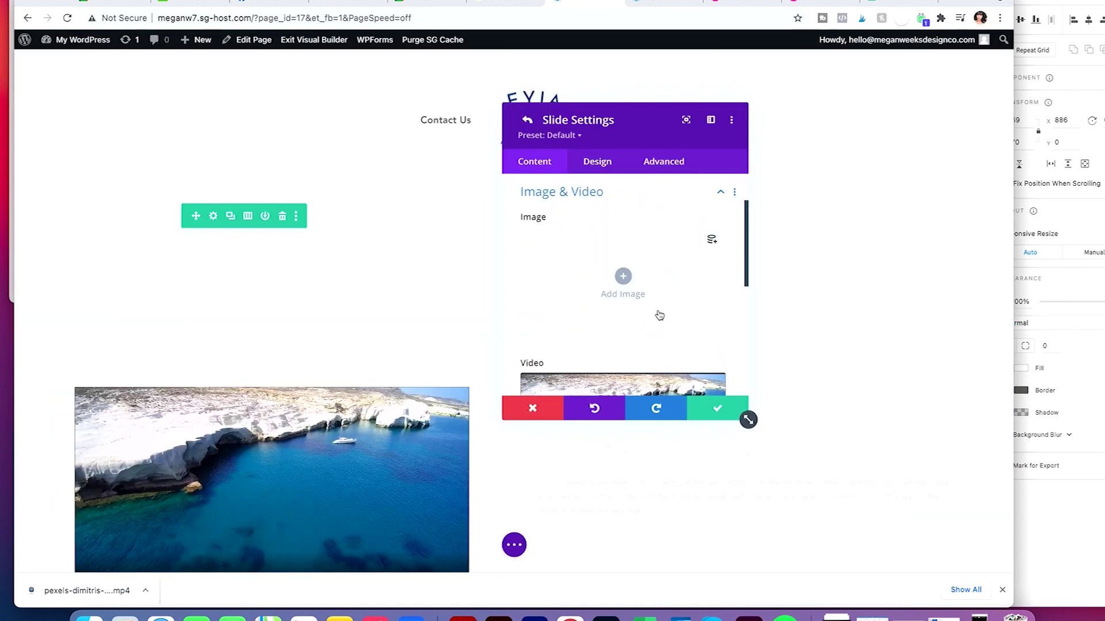
scroll(673, 361, down, 6)
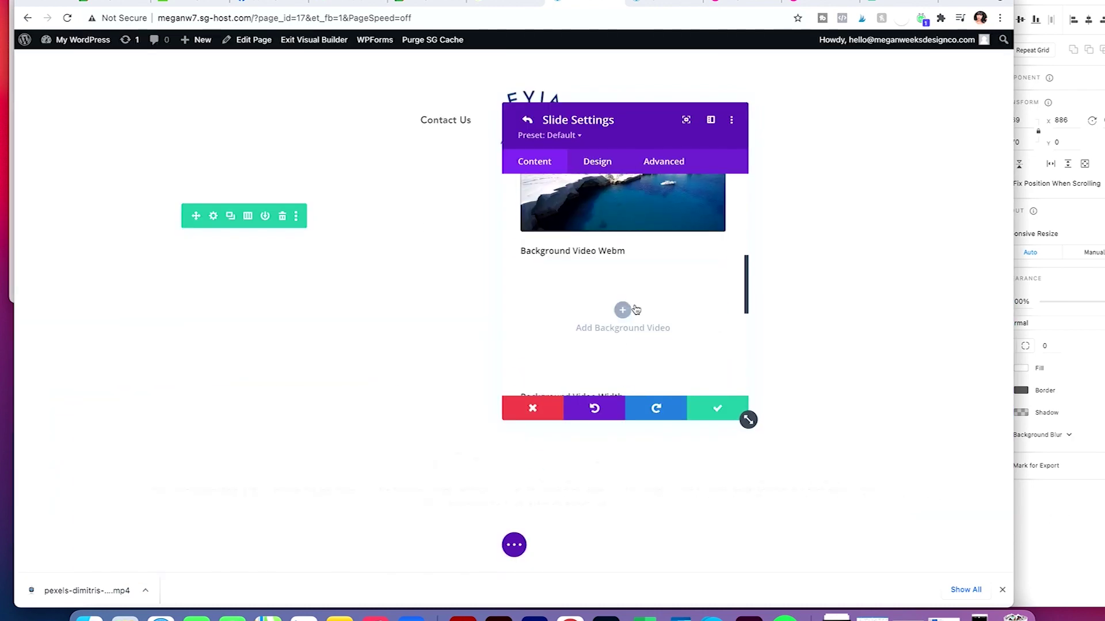
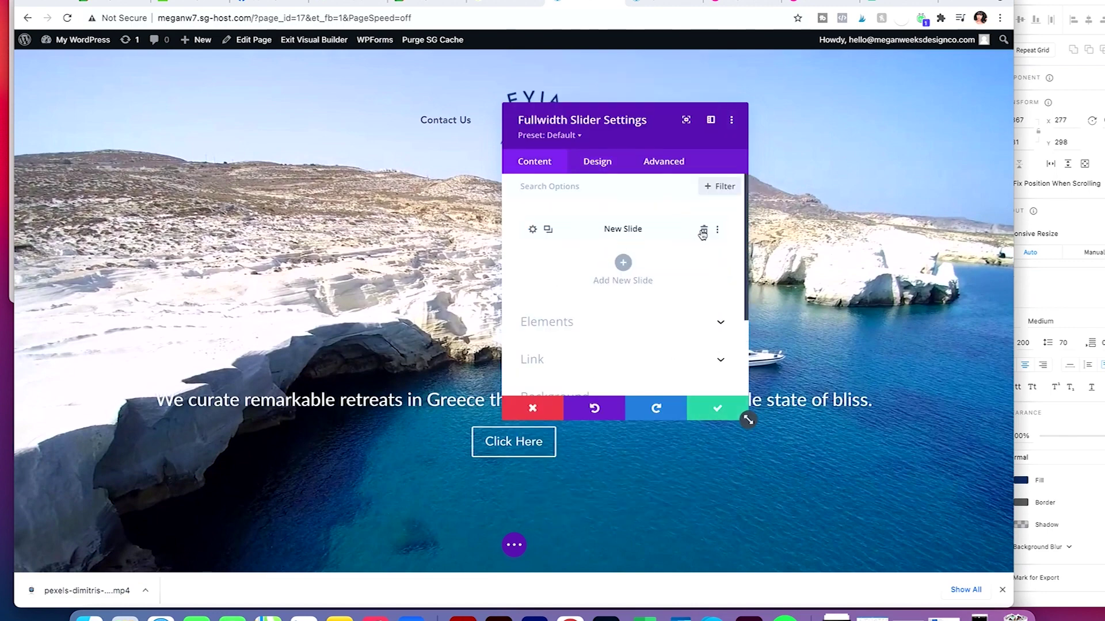
Remove the extra empty slide from the Fullwidth Slider
click(703, 232)
Save the slider settings and add a new full-width section below the hero
click(716, 408)
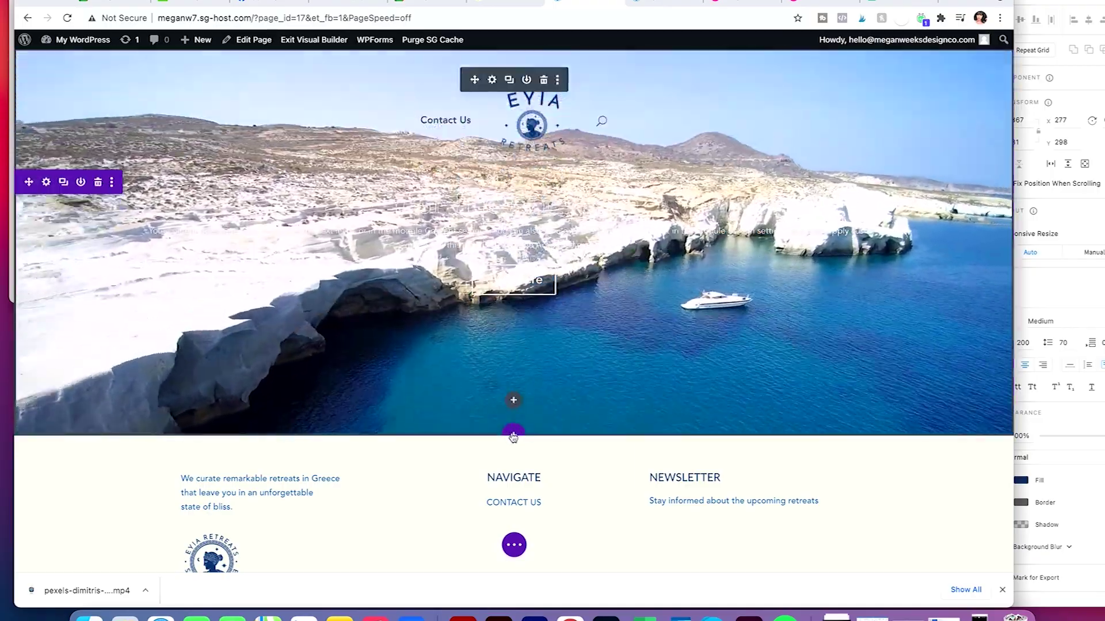
click(513, 436)
click(587, 392)
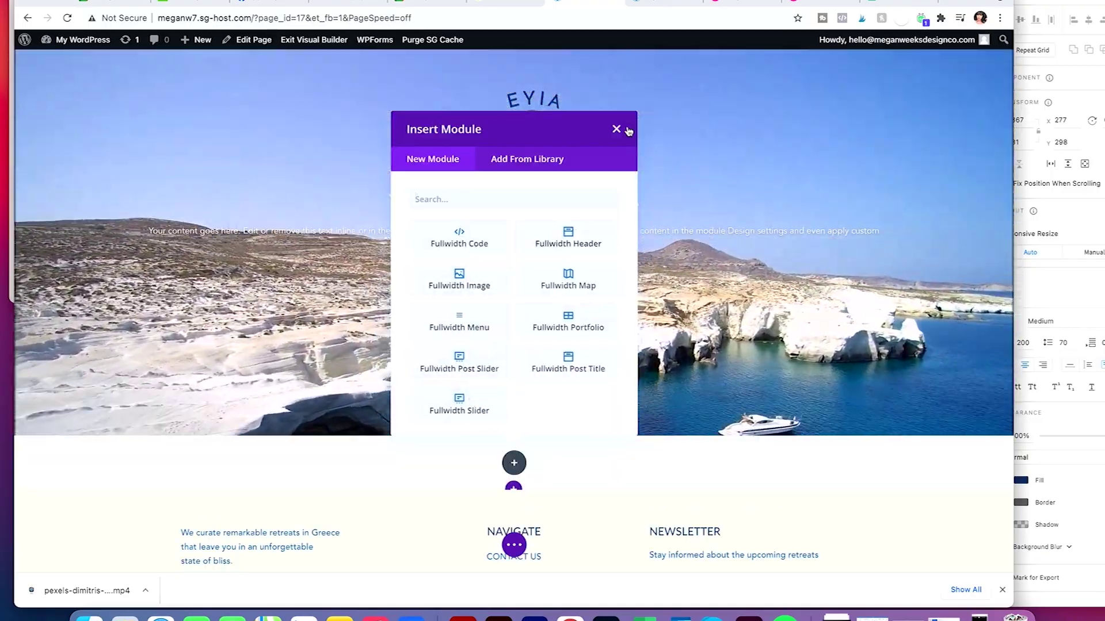
key(Escape)
Widen the hero headline's letter spacing in the slide settings
click(553, 263)
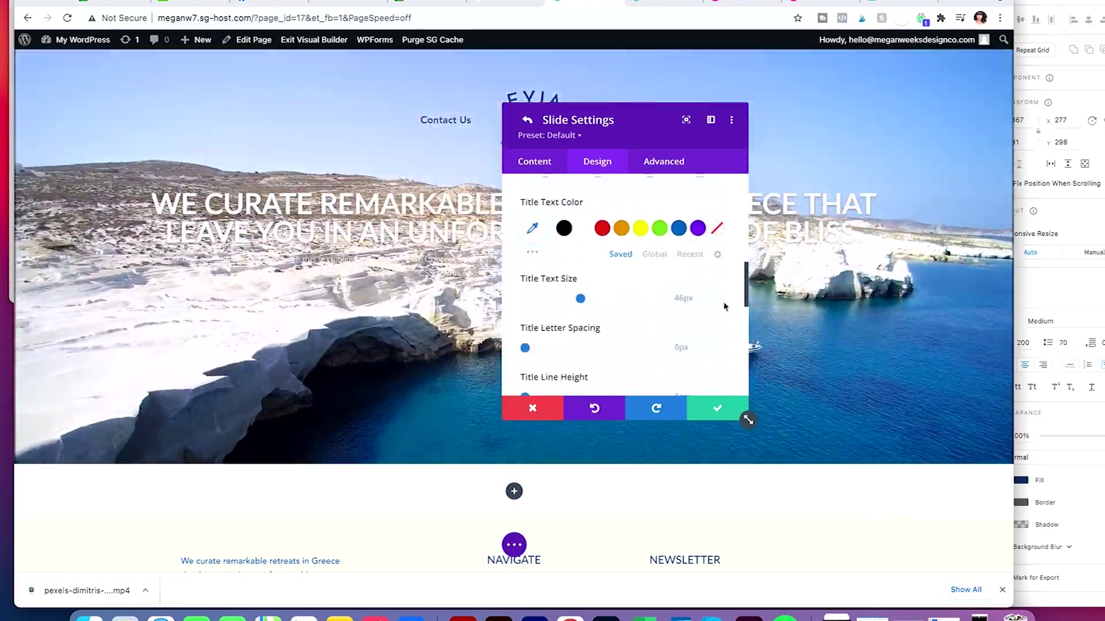
scroll(718, 301, down, 6)
scroll(718, 311, down, 1)
click(718, 312)
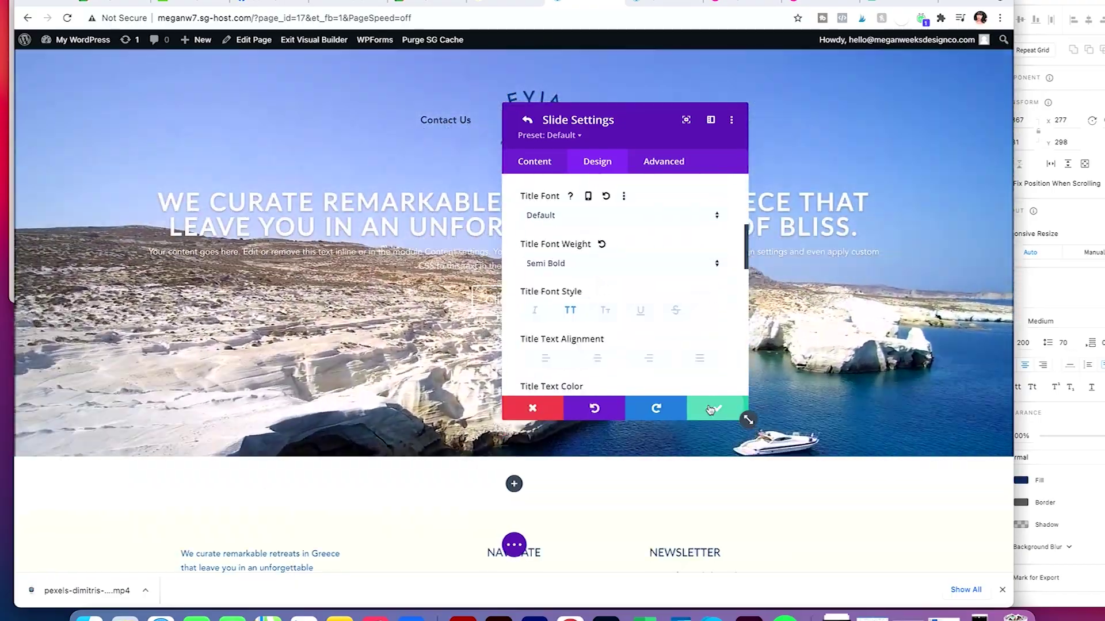
click(711, 409)
Clear the hero slide's body text, leaving only the headline
click(545, 344)
key(ctrl+a)
key(alt+shift+2)
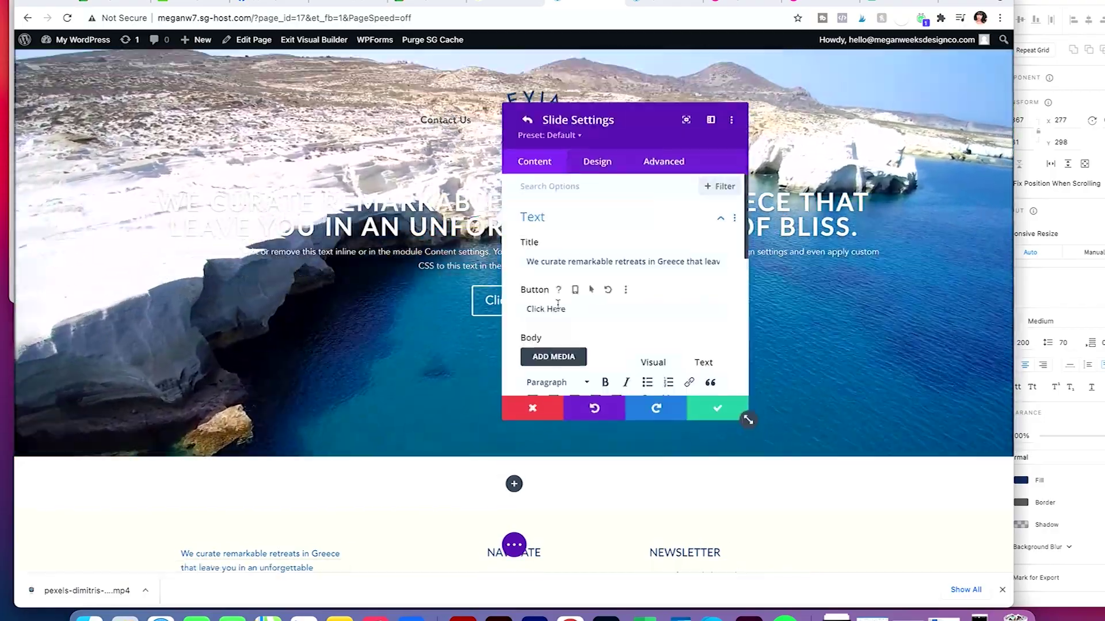
scroll(557, 305, down, 5)
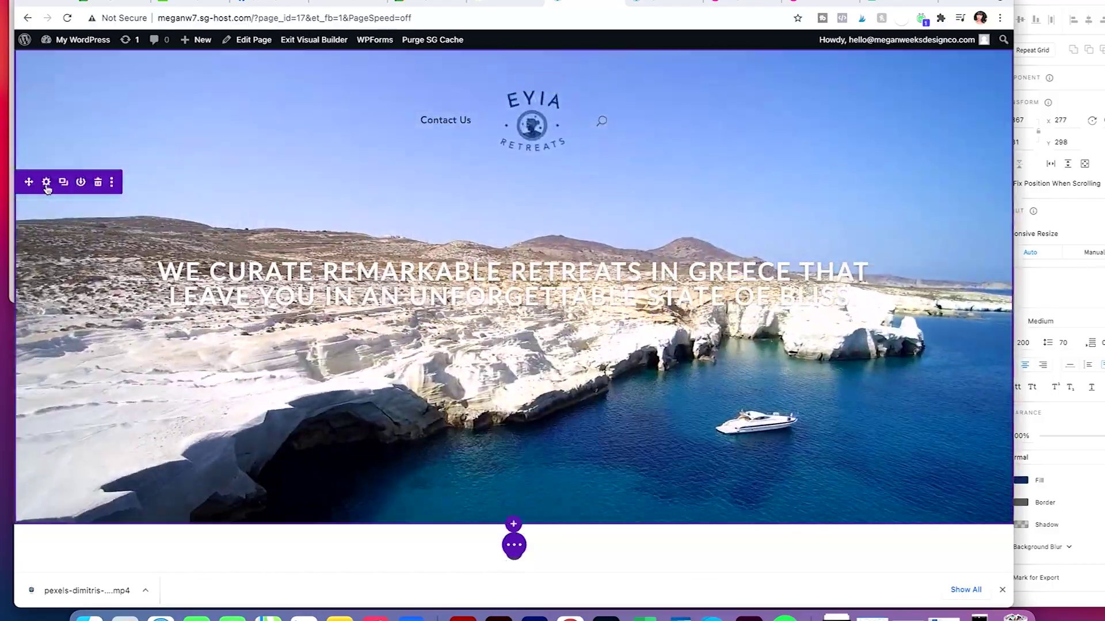
Give the hero section a 50px top padding
click(47, 183)
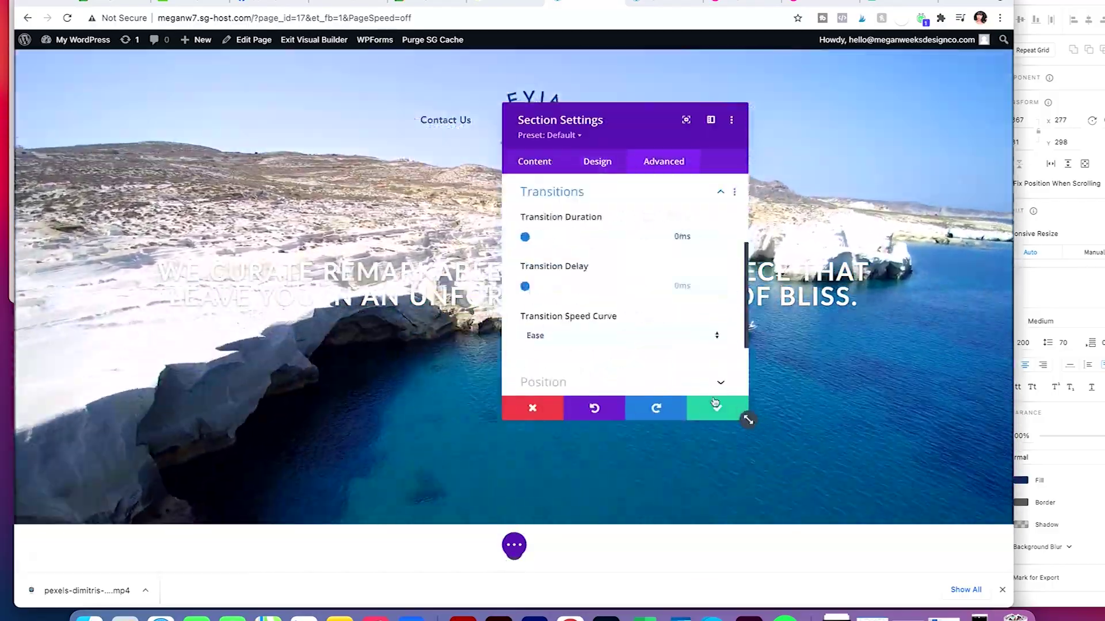
click(715, 407)
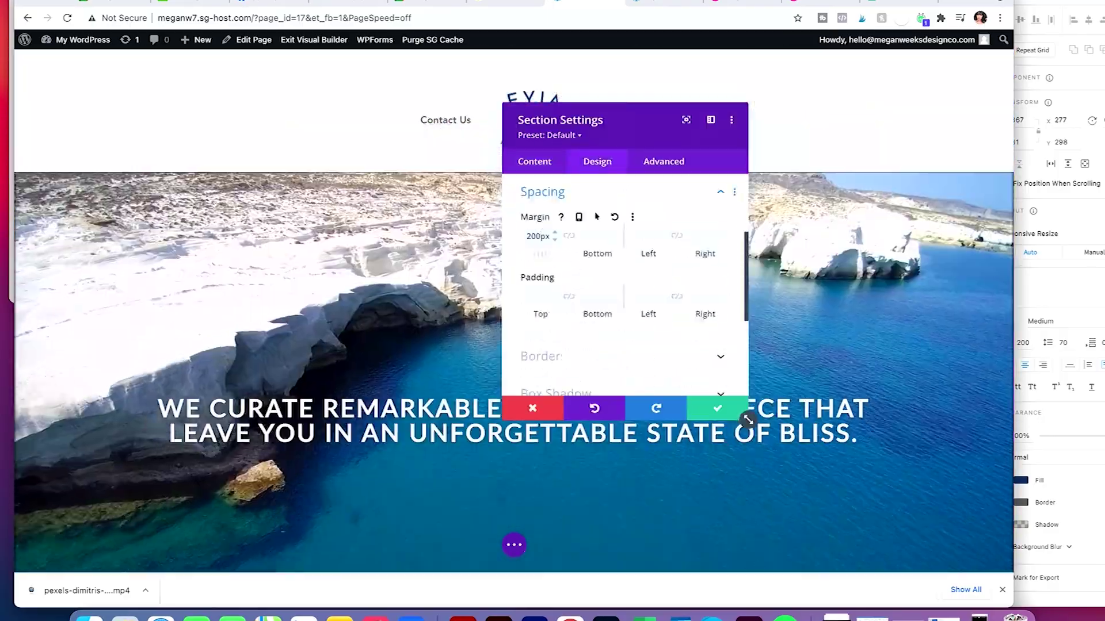
click(535, 296)
text(50px)
key(Escape)
Insert an empty two-column row below the hero
scroll(517, 404, down, 5)
scroll(518, 404, up, 4)
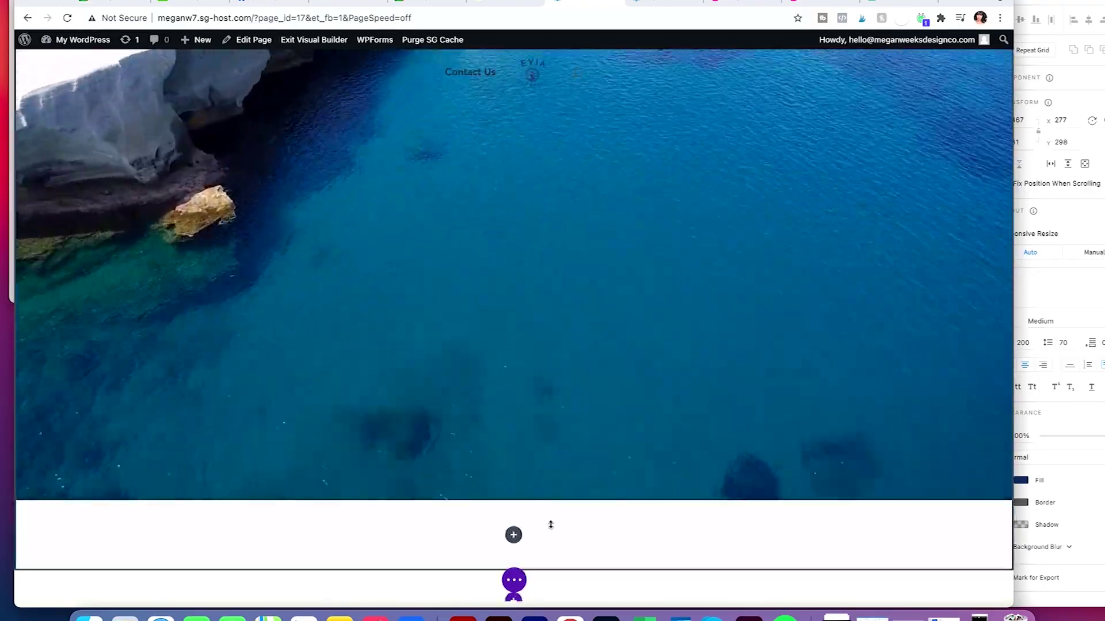
scroll(518, 460, down, 2)
click(513, 437)
click(522, 323)
Adjust the Fullwidth Slider's top padding in its design spacing options
scroll(447, 90, up, 5)
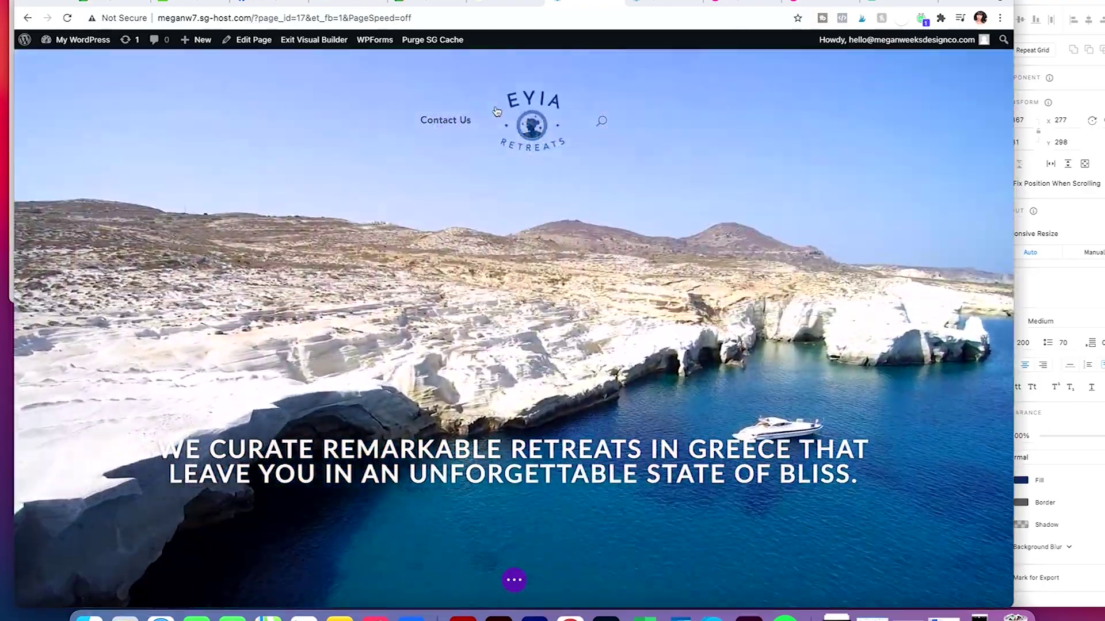
click(518, 115)
click(596, 161)
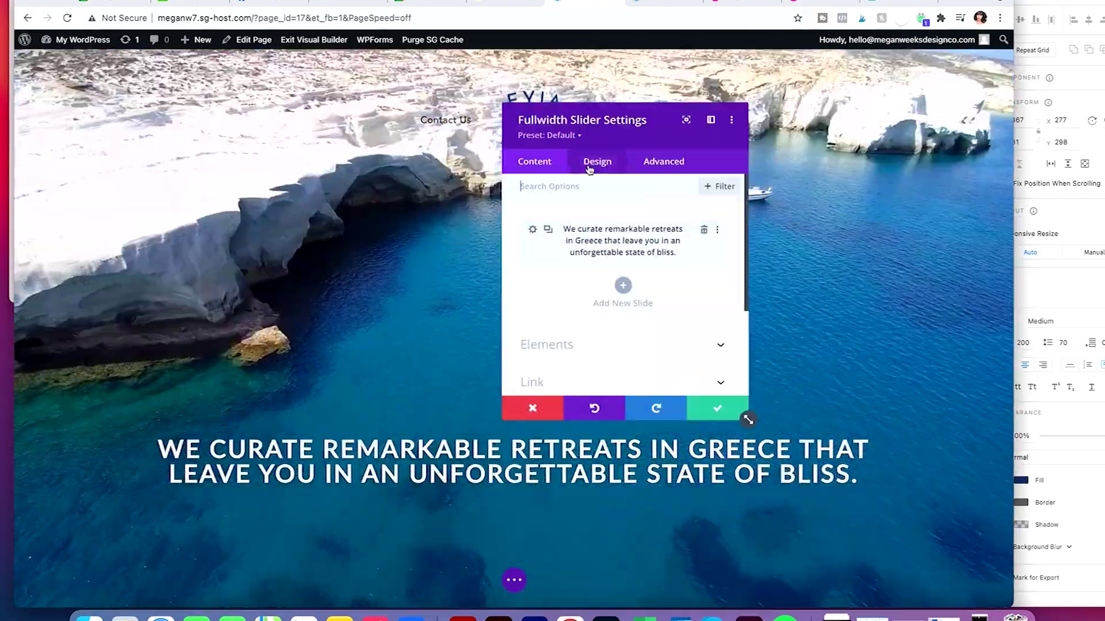
click(544, 386)
double_click(541, 298)
click(742, 411)
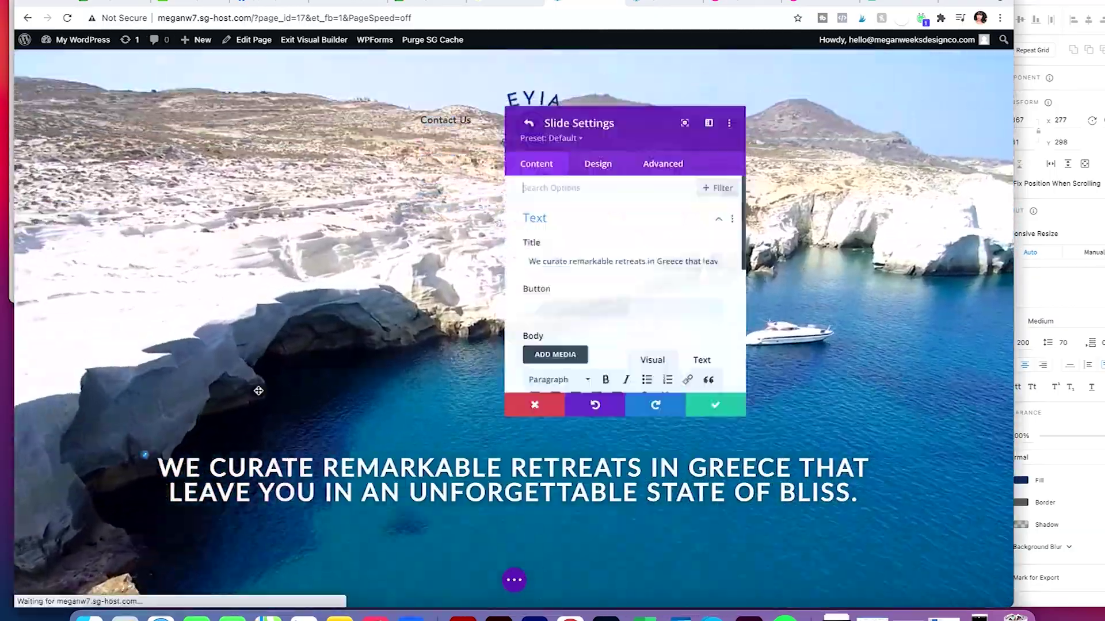
Review the slide's spacing design options, then close the slide settings
click(597, 161)
scroll(545, 345, down, 5)
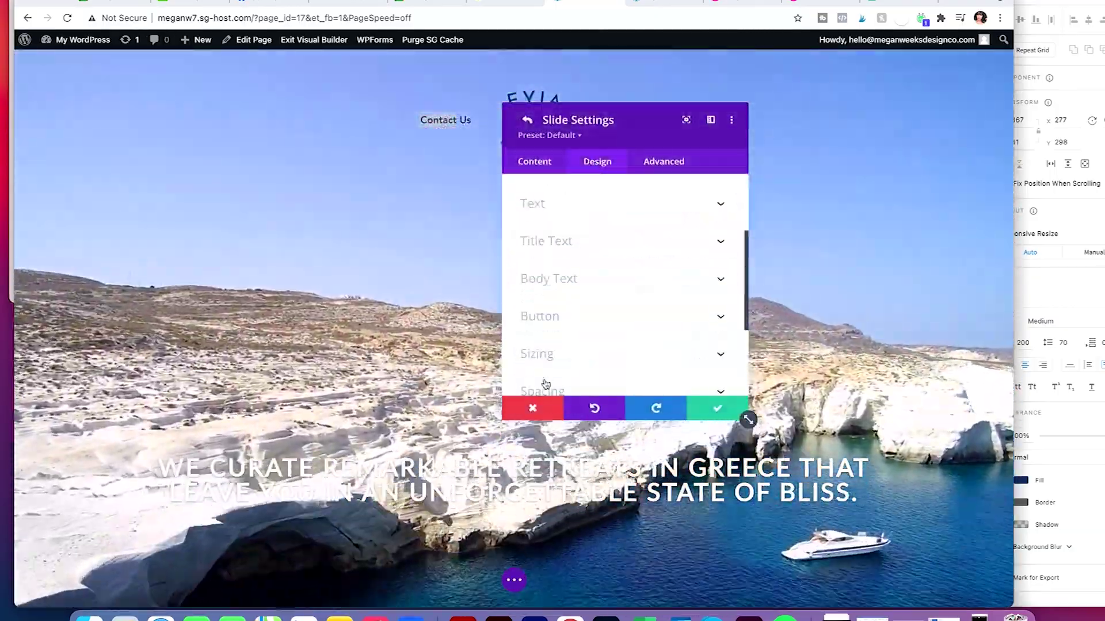
click(562, 190)
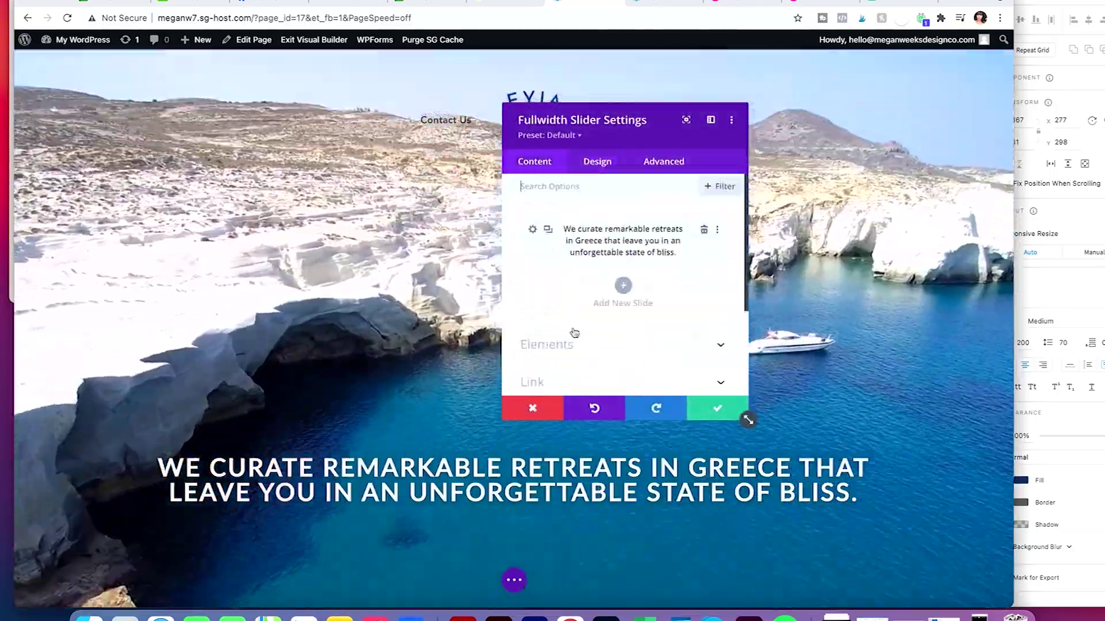
click(532, 229)
click(596, 161)
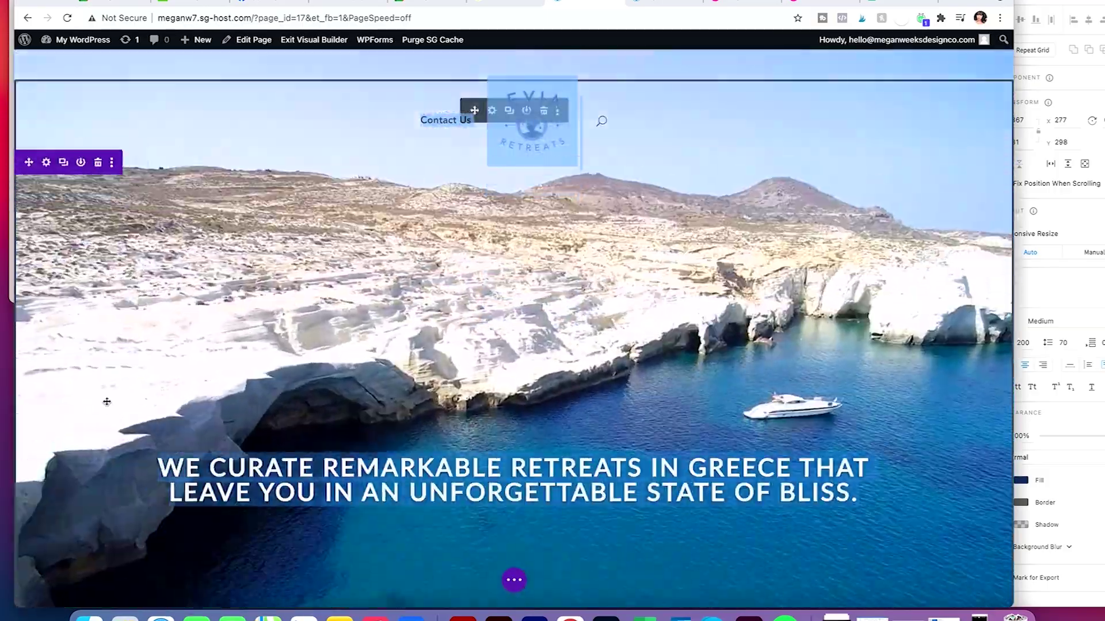
scroll(247, 481, down, 5)
scroll(277, 414, up, 5)
scroll(33, 140, down, 8)
scroll(857, 325, up, 2)
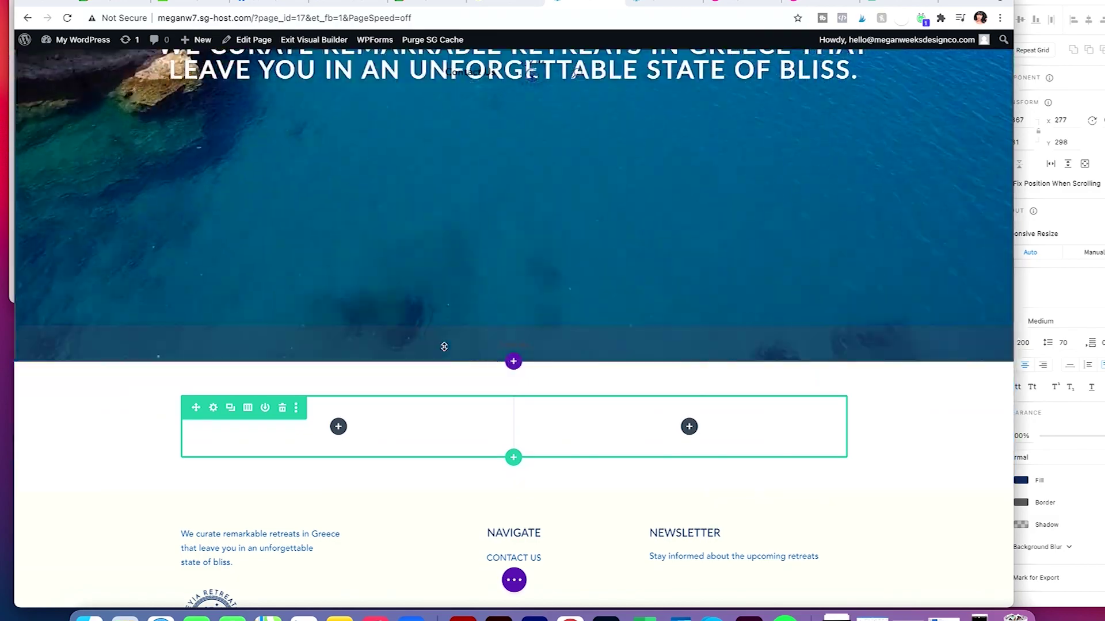
Add a left-column Text module with the heading copy pasted from the XD mockup
key(super+Tab)
key(super+Tab)
click(338, 426)
text(text)
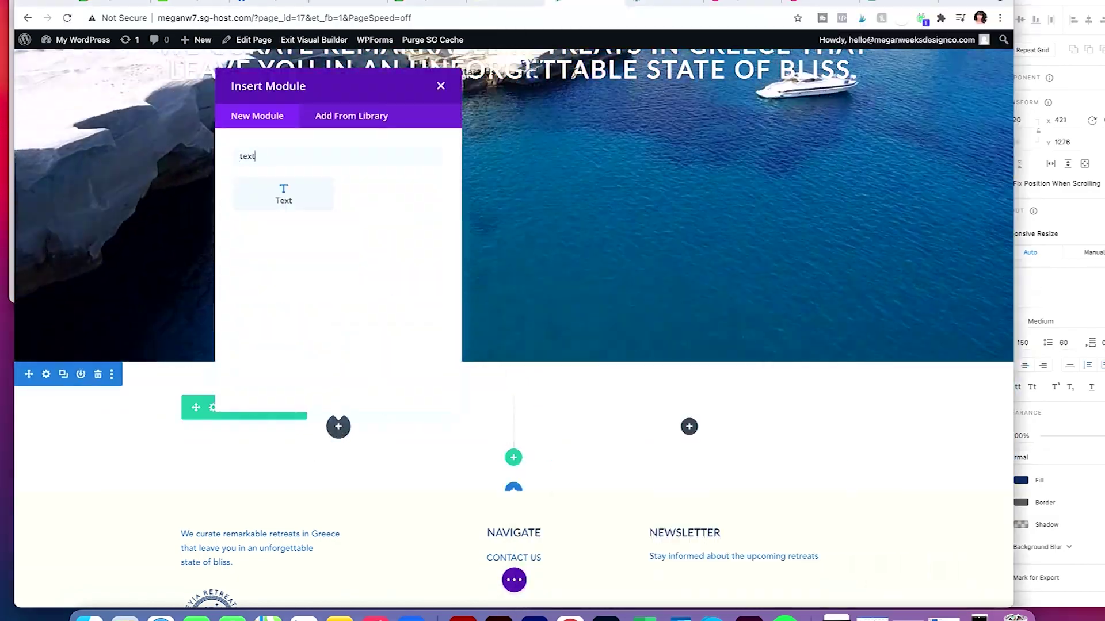
click(284, 193)
key(super+a)
text(It's more than a retreat. It's a way of being. A new way of living.)
triple_click(585, 364)
key(super+a)
Format the heading as an uppercase Heading 2
click(555, 286)
click(574, 360)
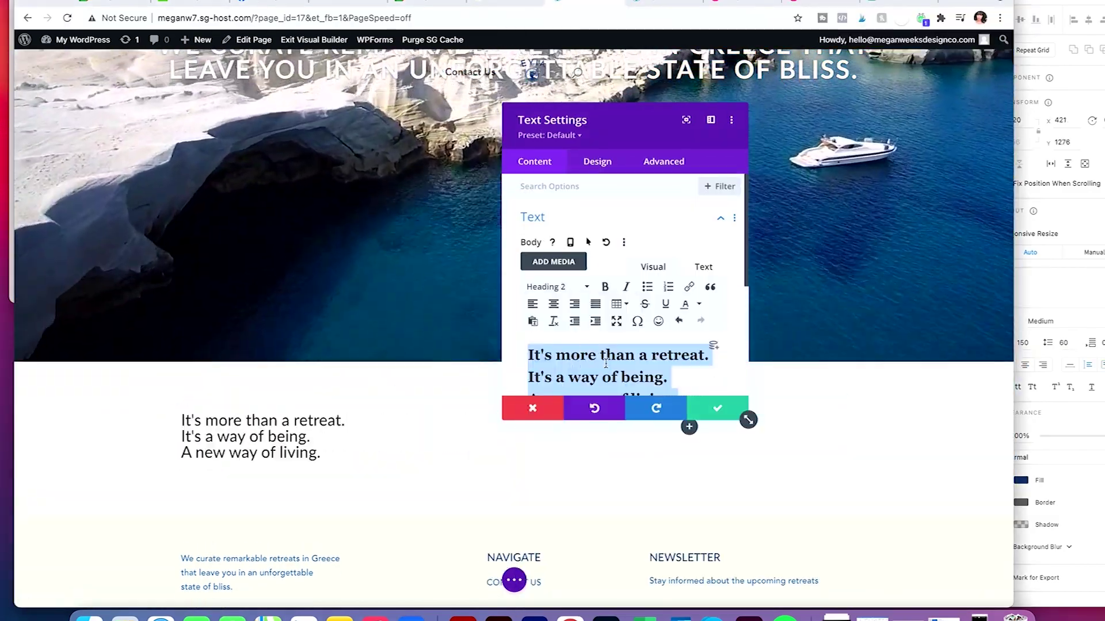
click(597, 162)
click(570, 208)
click(572, 354)
Set the heading's letter spacing to 2px, matching the mockup, and save the module
key(super+Tab)
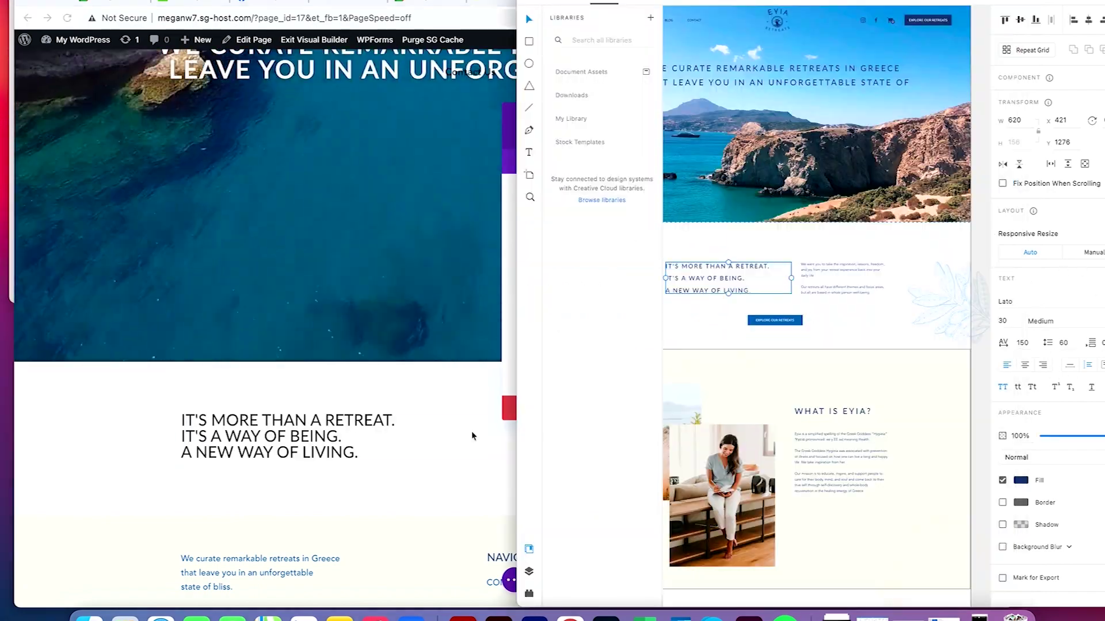
key(super+Tab)
scroll(624, 287, down, 5)
click(685, 347)
text(150px)
key(super+a)
text(2px)
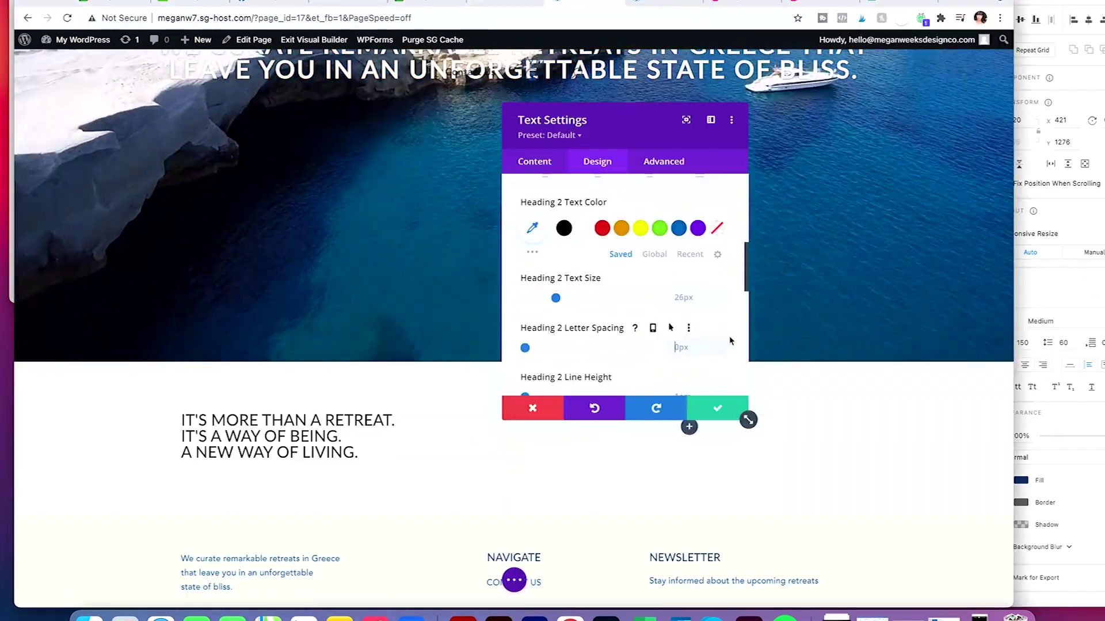
scroll(721, 325, down, 2)
click(716, 408)
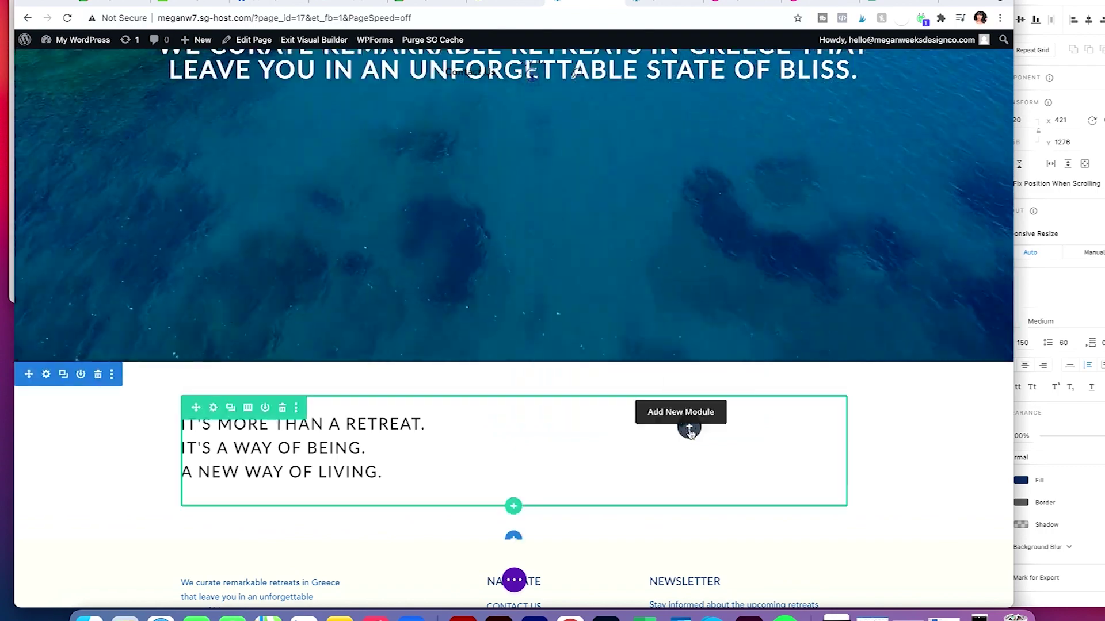
Add a right-column Text module with the pasted retreat description paragraphs
click(689, 426)
text(text)
click(634, 193)
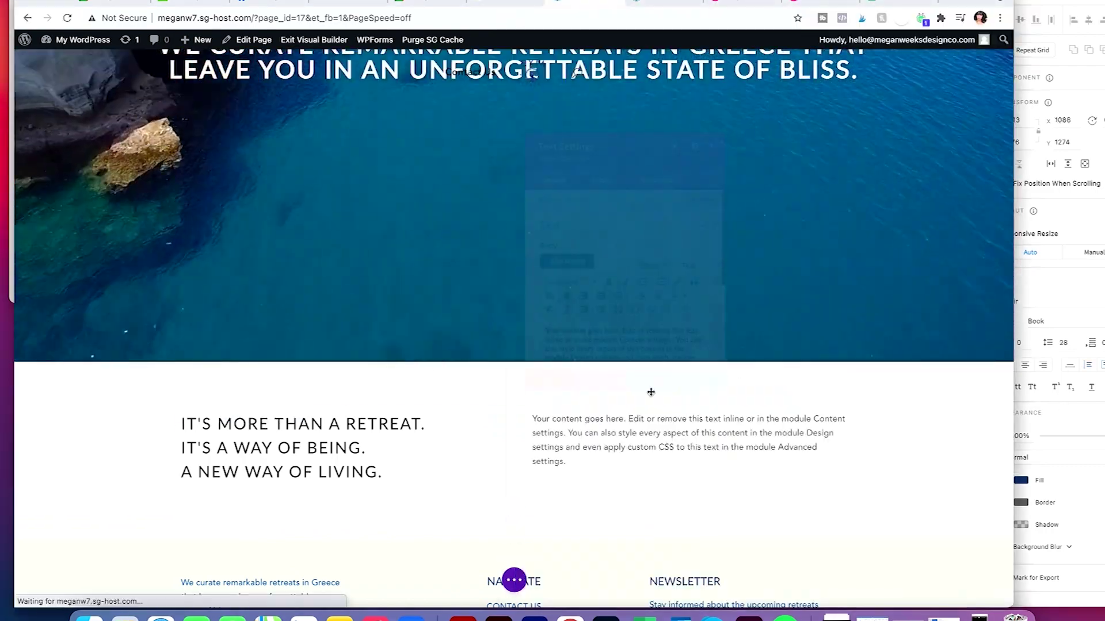
text(We want you to take the inspiration, lessons, freedom, and joy from your retreat experience back into your daily life.  Our retreats all have different themes and focus areas, but all are based in whole person well-being.)
click(717, 407)
scroll(669, 420, down, 2)
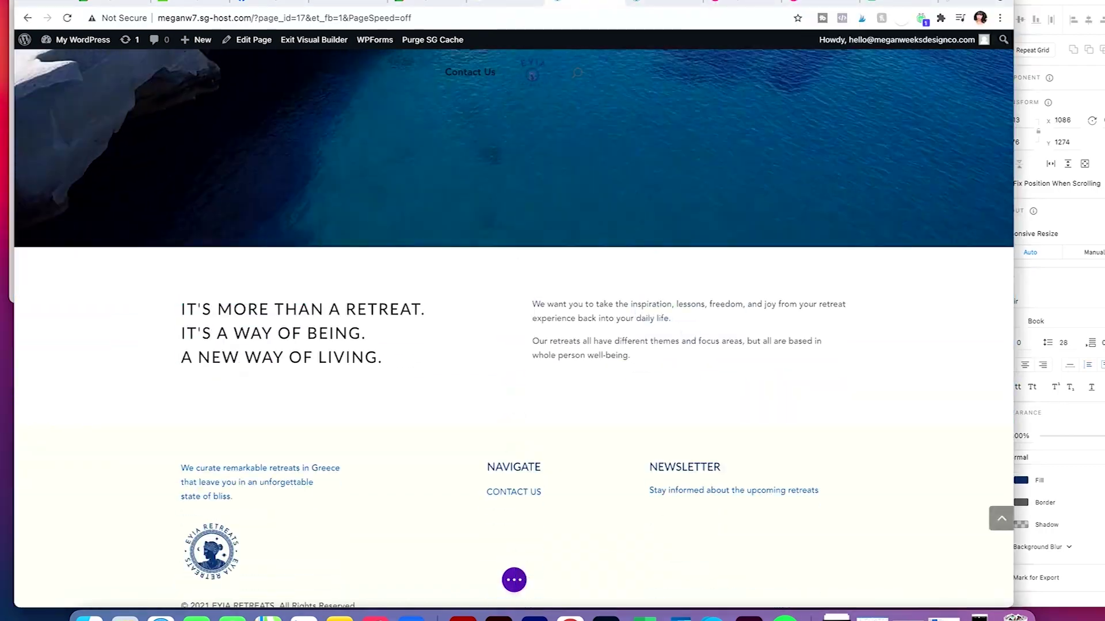
click(954, 1)
Search 'how to embed image into back of site' via the Divi suggestion and browse the results
text(how to embed image into back of site)
key(Down)
key(Return)
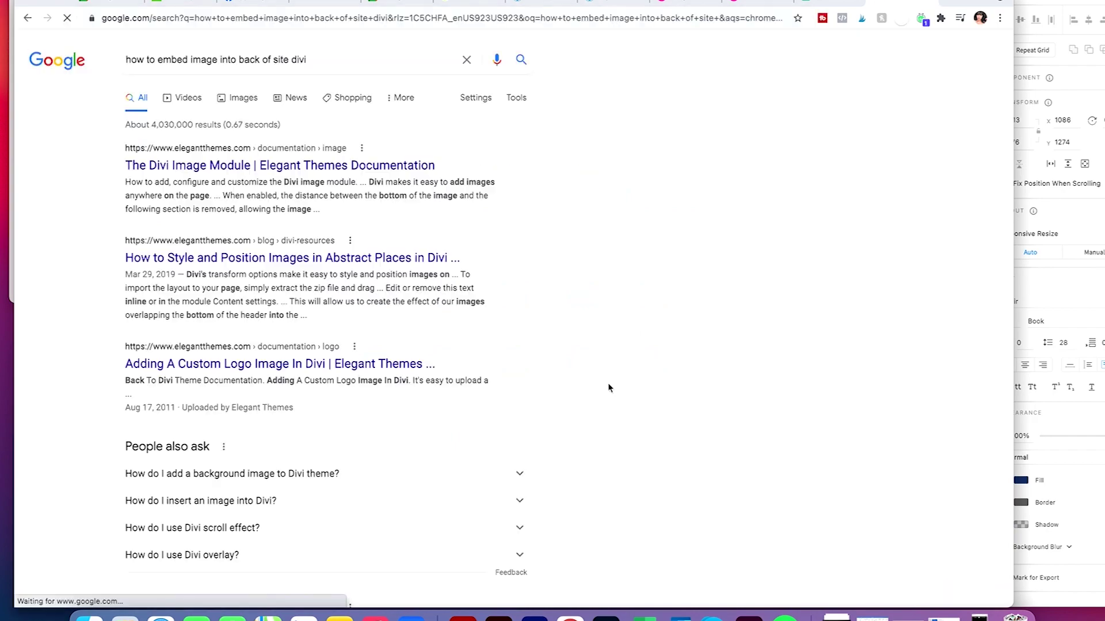
scroll(420, 494, down, 15)
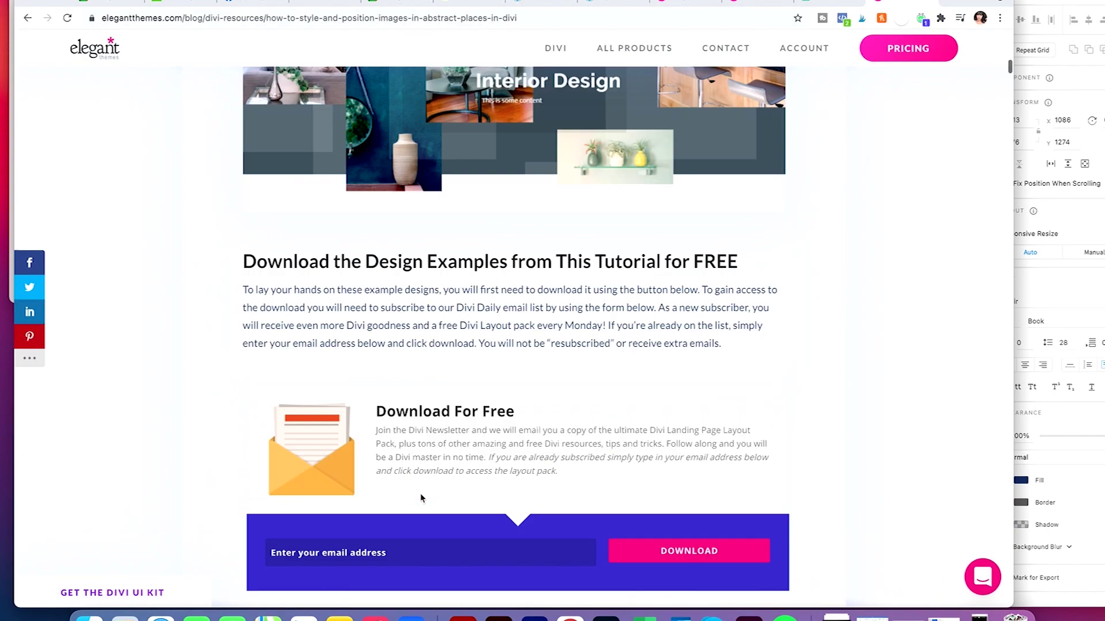
scroll(420, 497, down, 15)
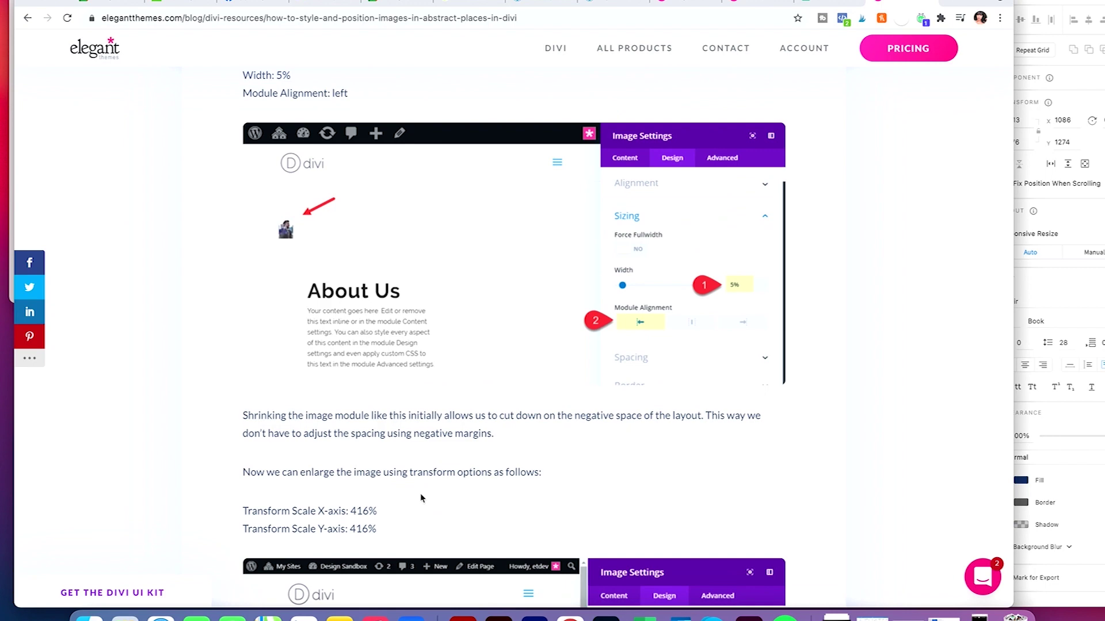
scroll(420, 499, down, 6)
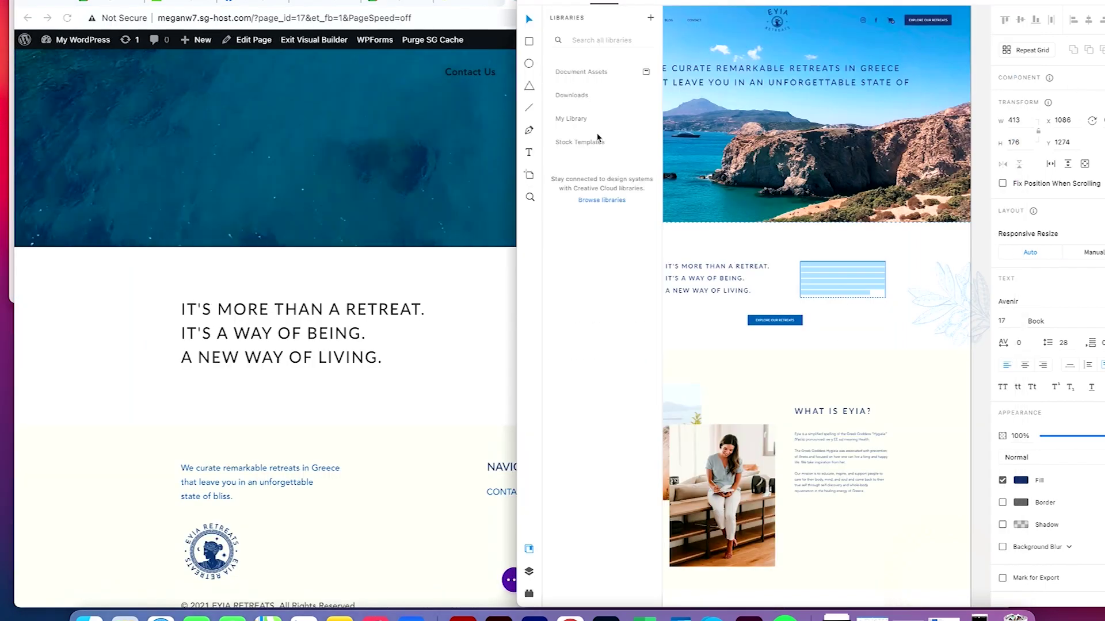
scroll(743, 224, left, 5)
scroll(742, 224, down, 1)
key(Escape)
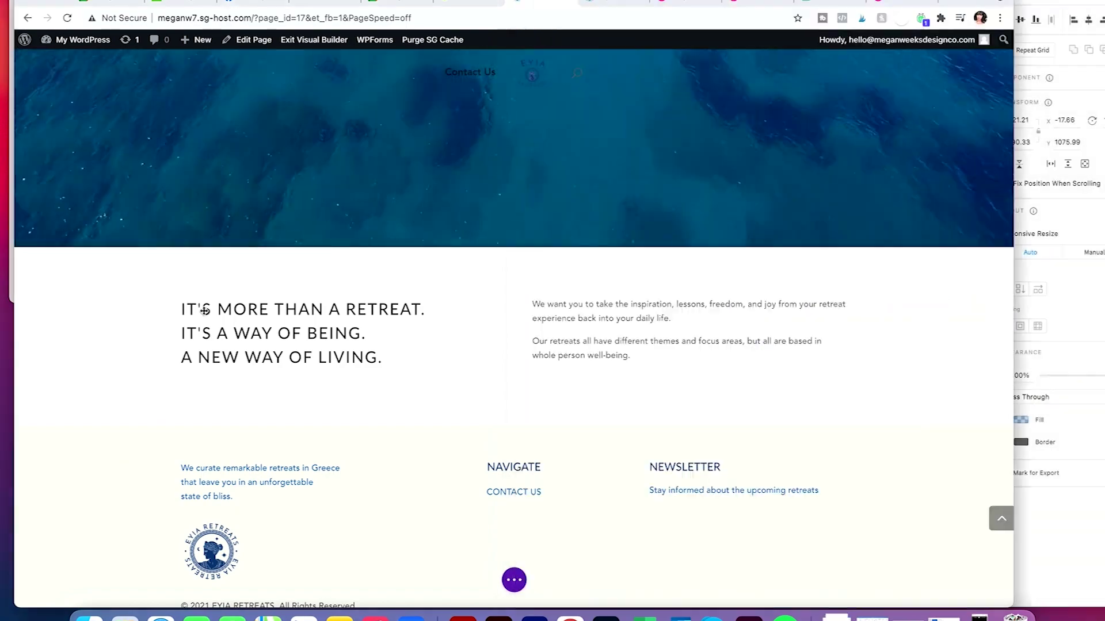
Insert an Image module holding the leaf image into the text section
click(512, 389)
text(image)
click(281, 196)
click(675, 295)
click(207, 190)
click(947, 538)
Give the leaf image relative positioning and translate it left and up behind the heading
click(596, 161)
click(663, 161)
click(543, 345)
click(568, 269)
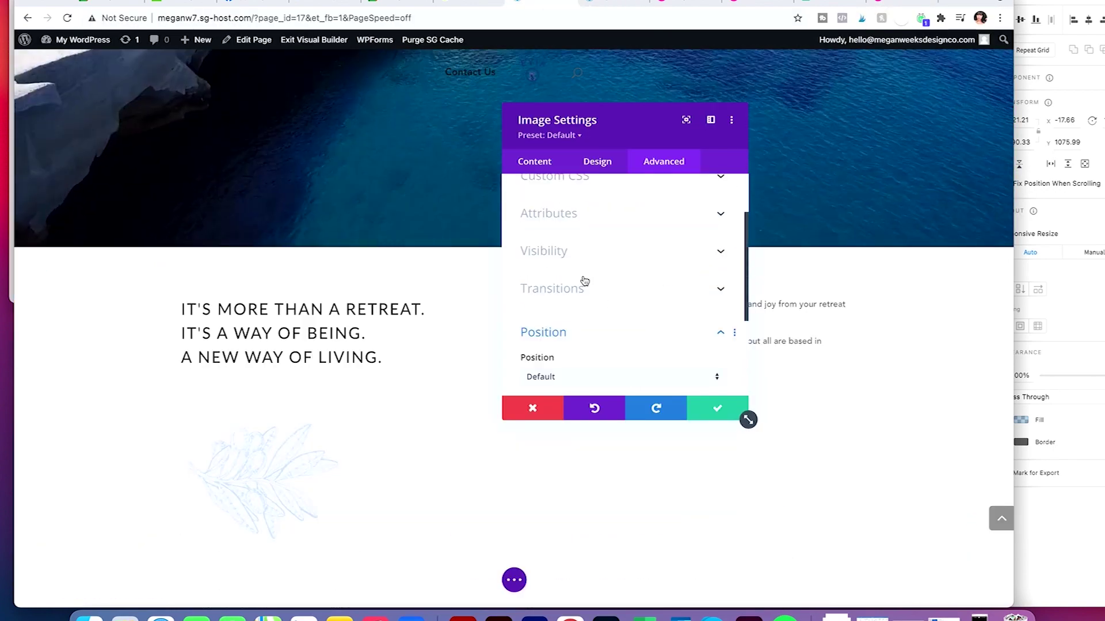
click(597, 161)
click(535, 358)
mouse_move(570, 289)
mouse_down()
mouse_move(526, 268)
mouse_move(598, 314)
mouse_move(532, 274)
mouse_move(586, 306)
mouse_move(577, 256)
mouse_move(621, 286)
mouse_move(582, 227)
mouse_move(573, 300)
mouse_up()
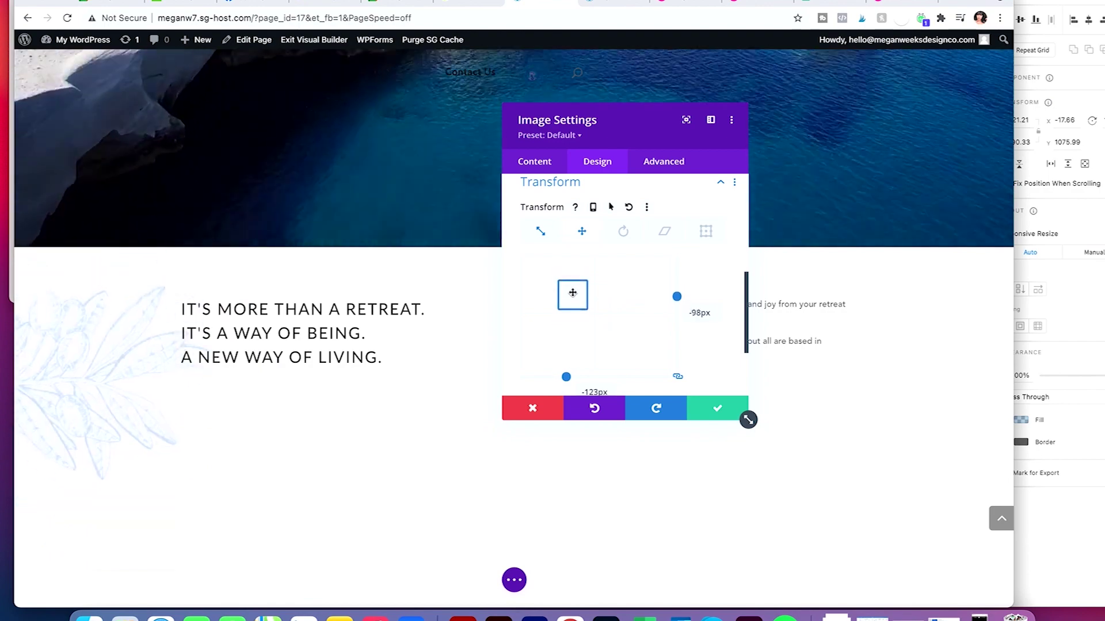
click(898, 4)
Read further down the Elegant Themes tutorial's positioning instructions
scroll(719, 369, down, 10)
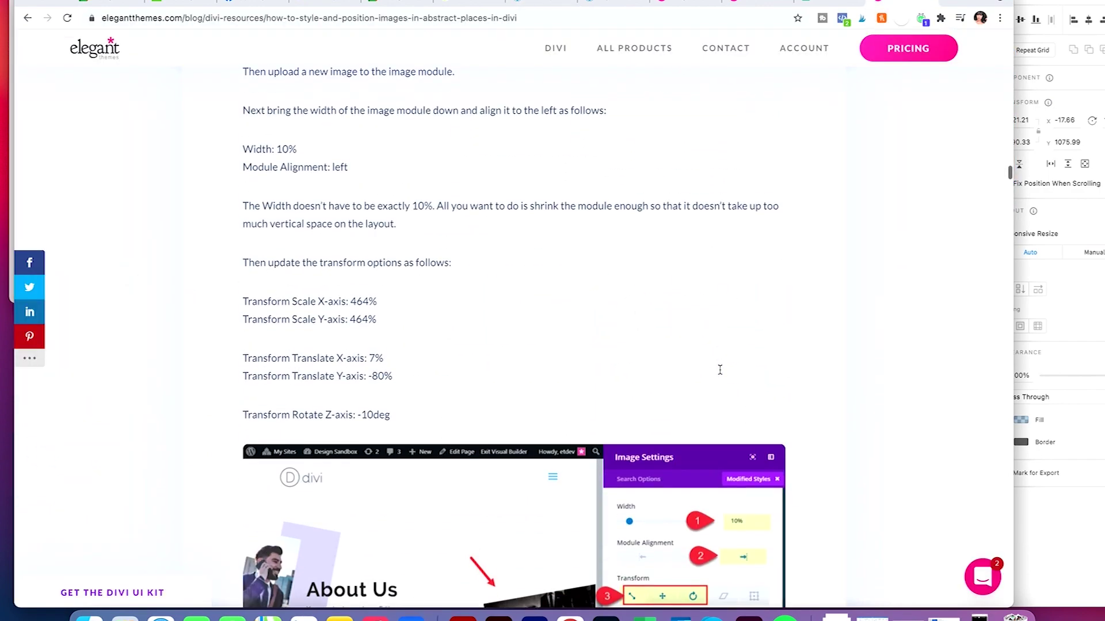
scroll(719, 371, down, 2)
scroll(719, 371, down, 12)
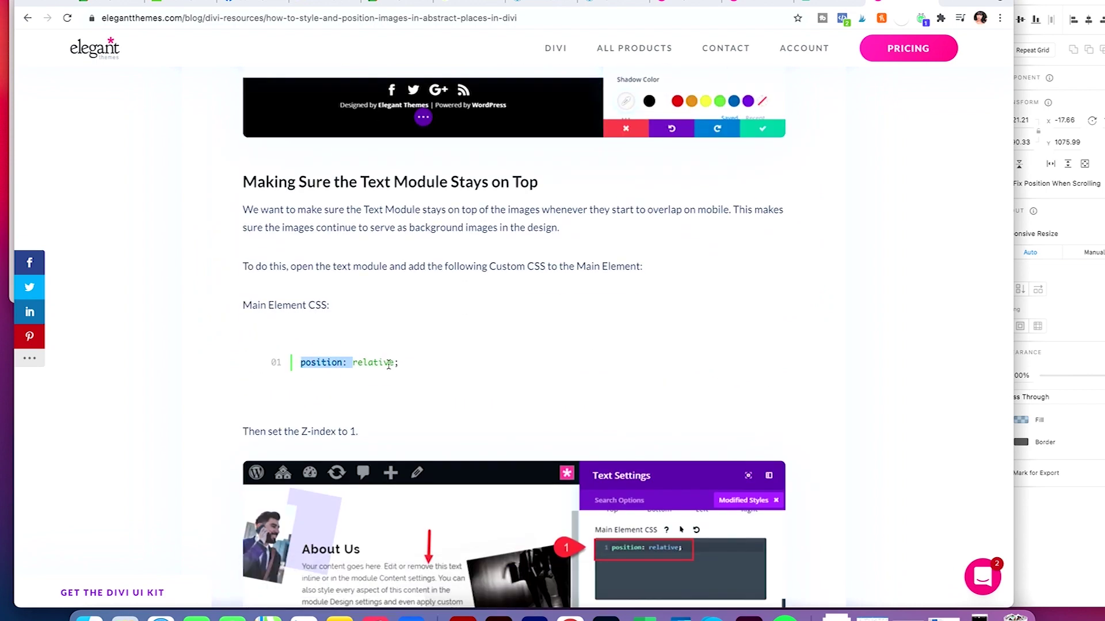
scroll(399, 242, down, 1)
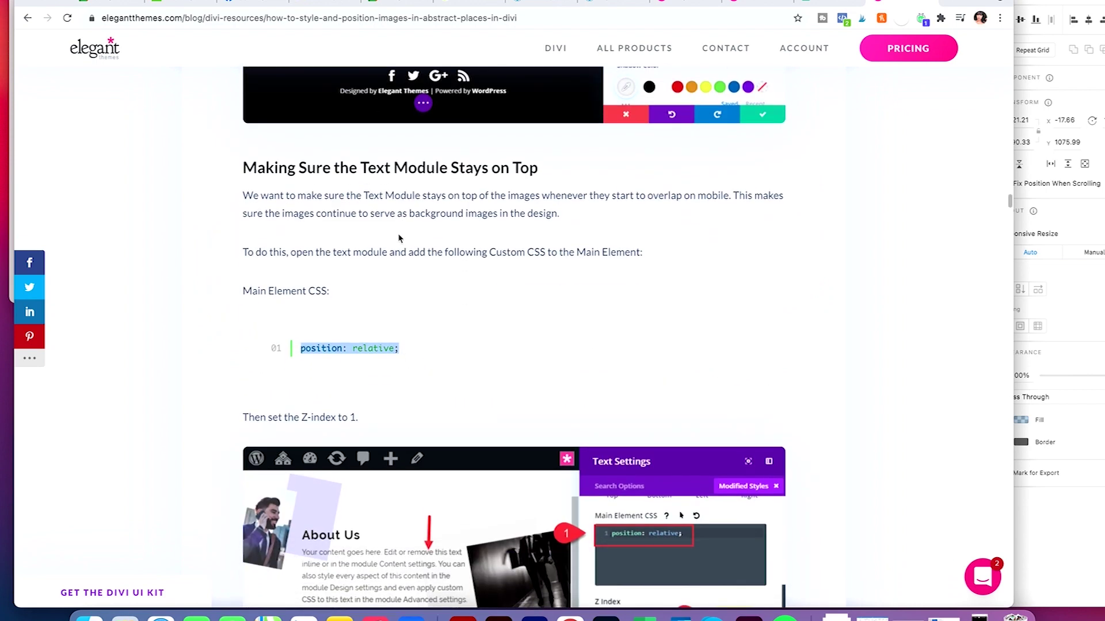
scroll(438, 342, down, 6)
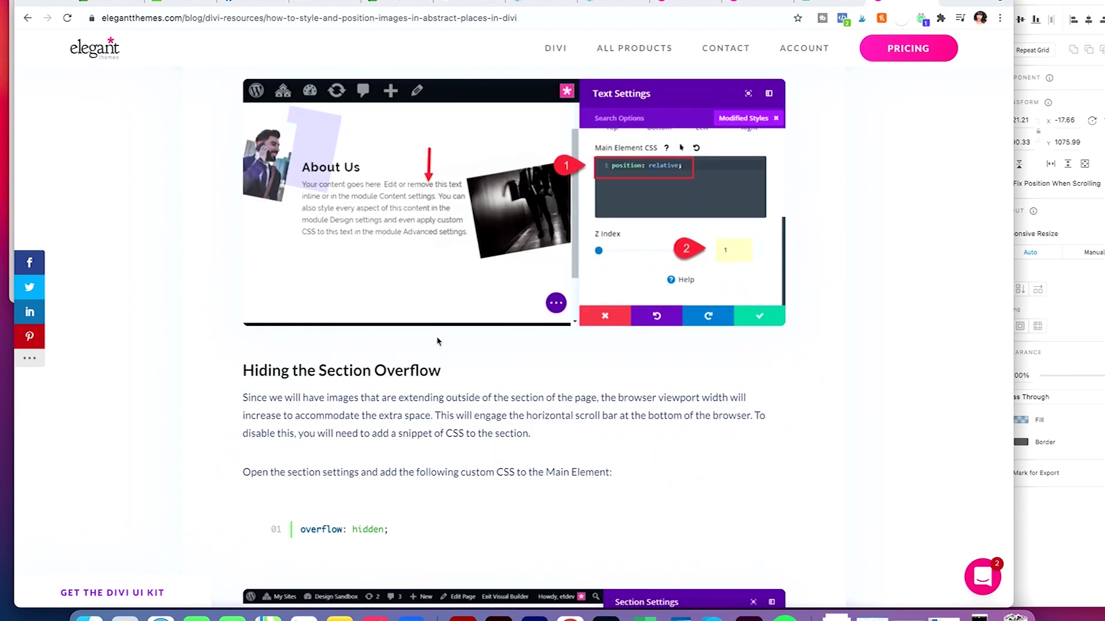
scroll(437, 341, down, 5)
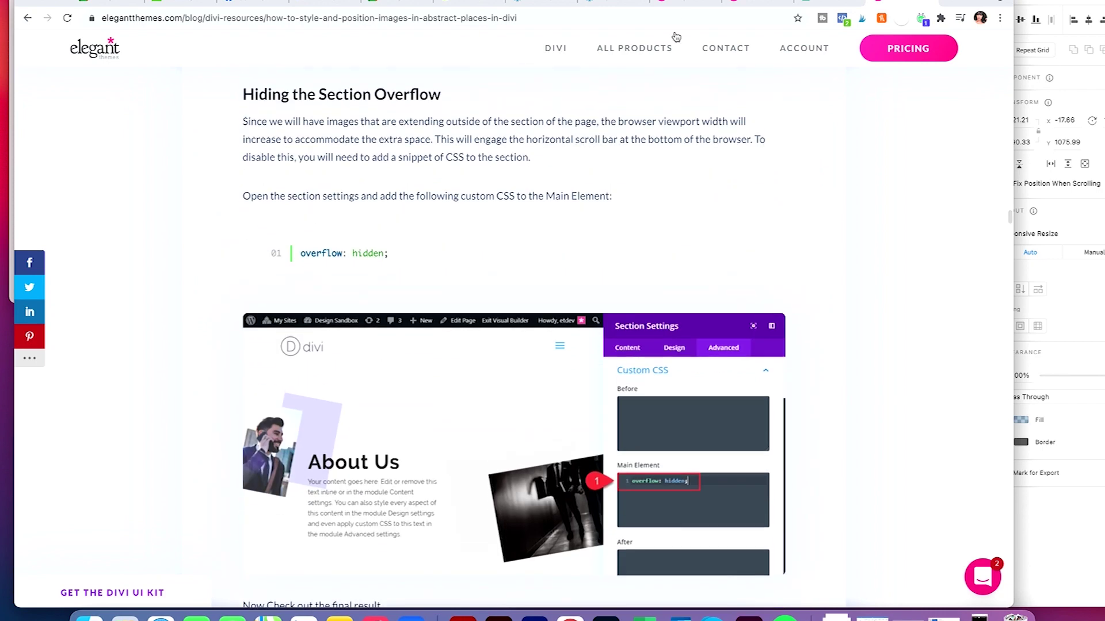
click(654, 7)
click(541, 5)
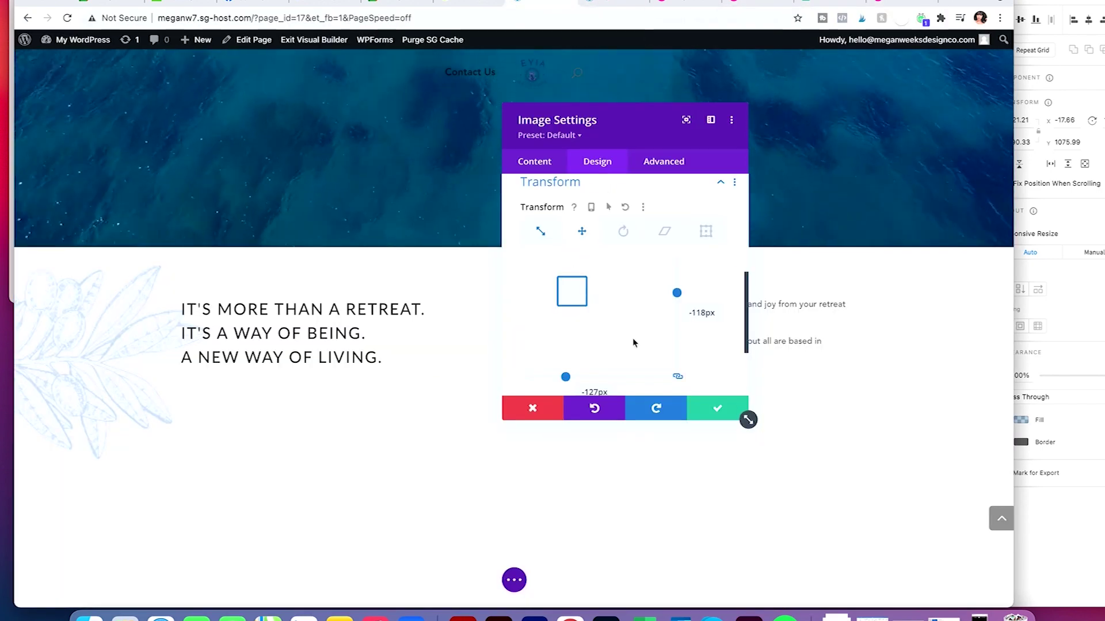
Close the leaf image settings and bring up the headline Text module's Advanced options
click(715, 406)
scroll(570, 439, down, 2)
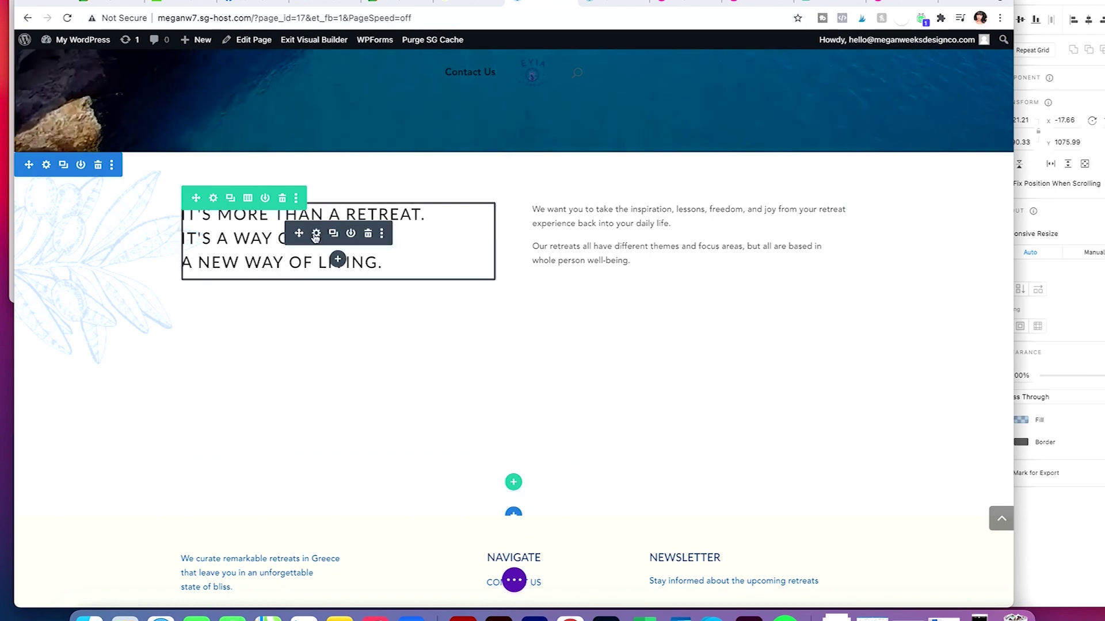
click(311, 229)
click(649, 164)
click(872, 8)
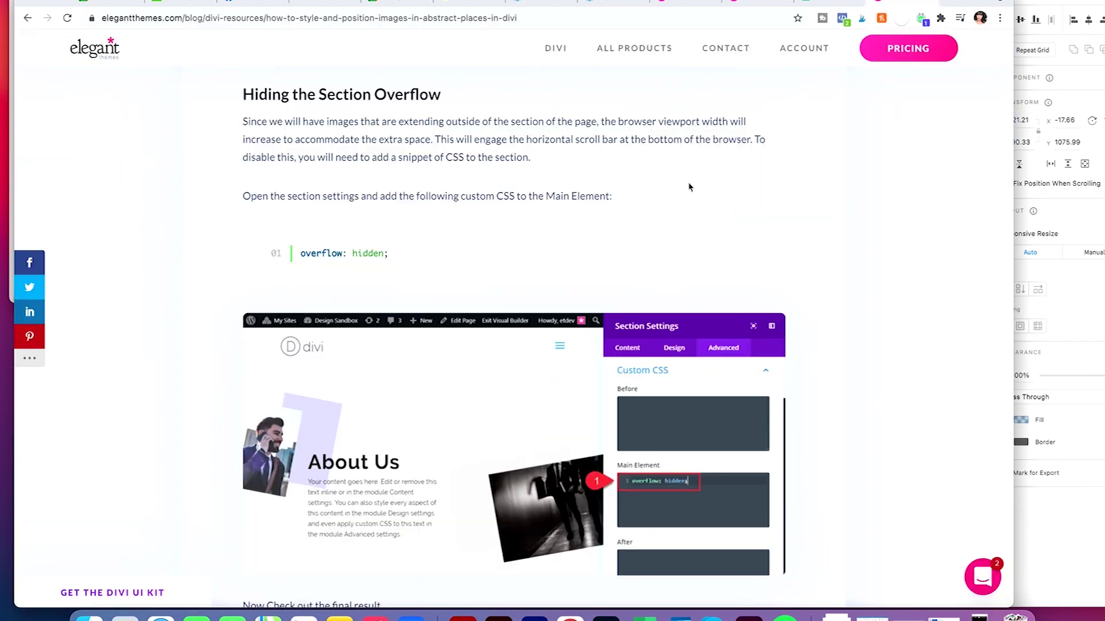
click(540, 5)
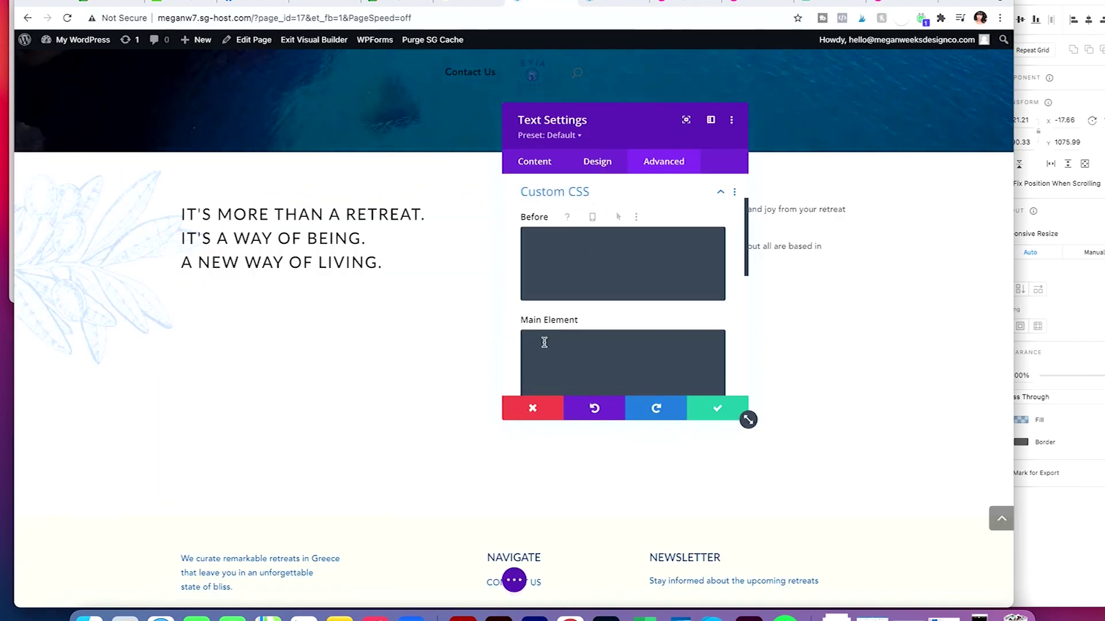
Save the text module's custom CSS and check the tutorial's next instruction
click(716, 408)
click(893, 3)
scroll(567, 409, down, 7)
scroll(362, 485, up, 10)
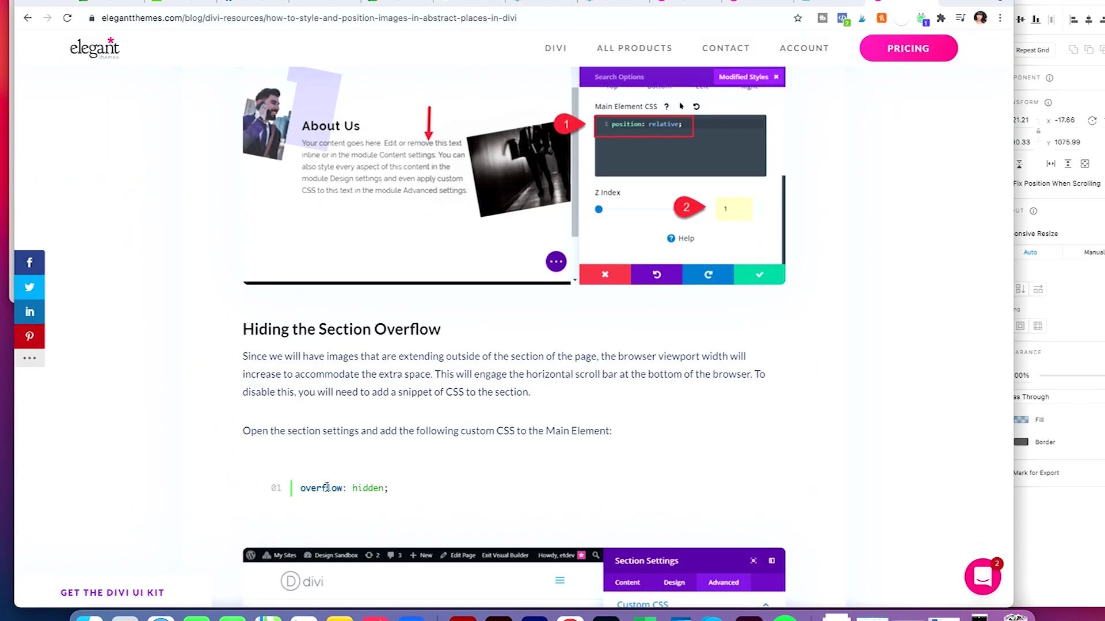
scroll(327, 486, up, 5)
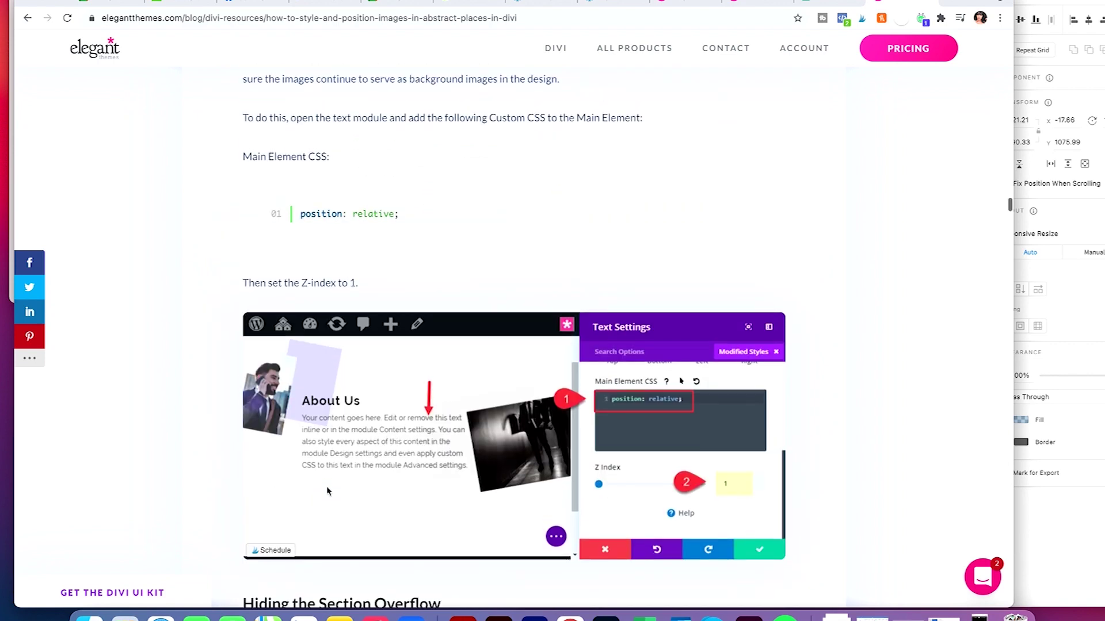
click(541, 2)
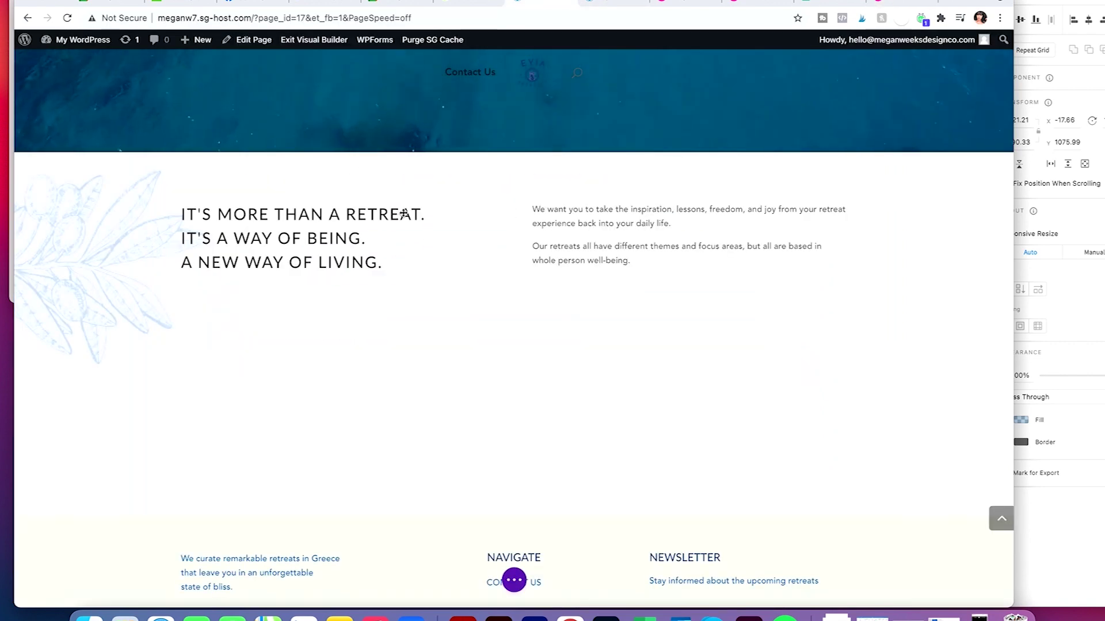
Set the leaf section's Z Index to -1 in its Advanced position options
click(46, 164)
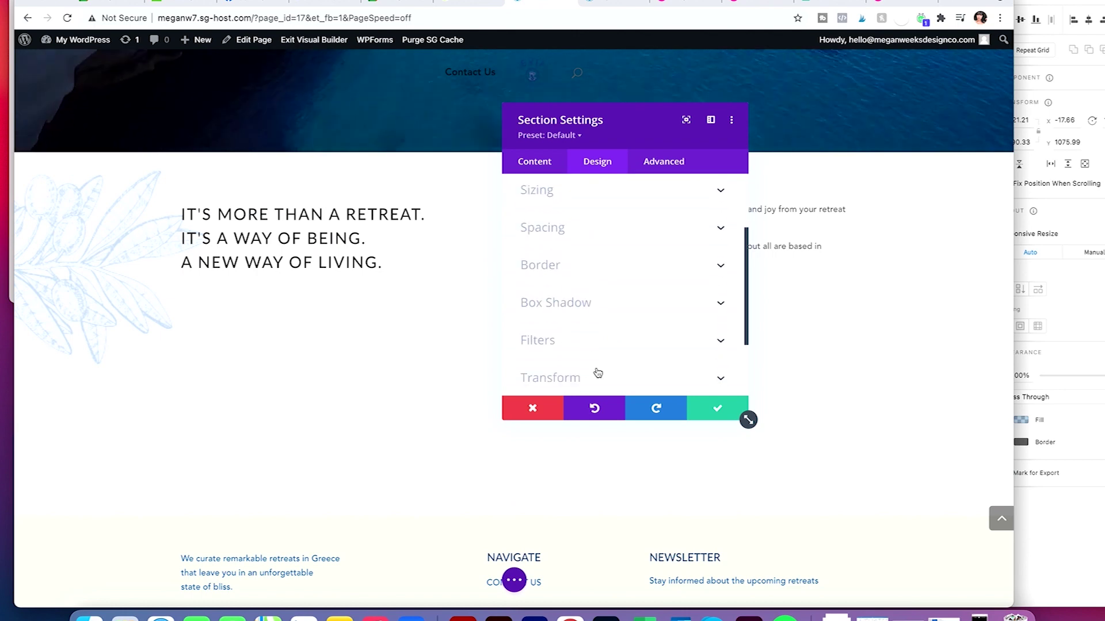
click(598, 373)
scroll(720, 357, down, 3)
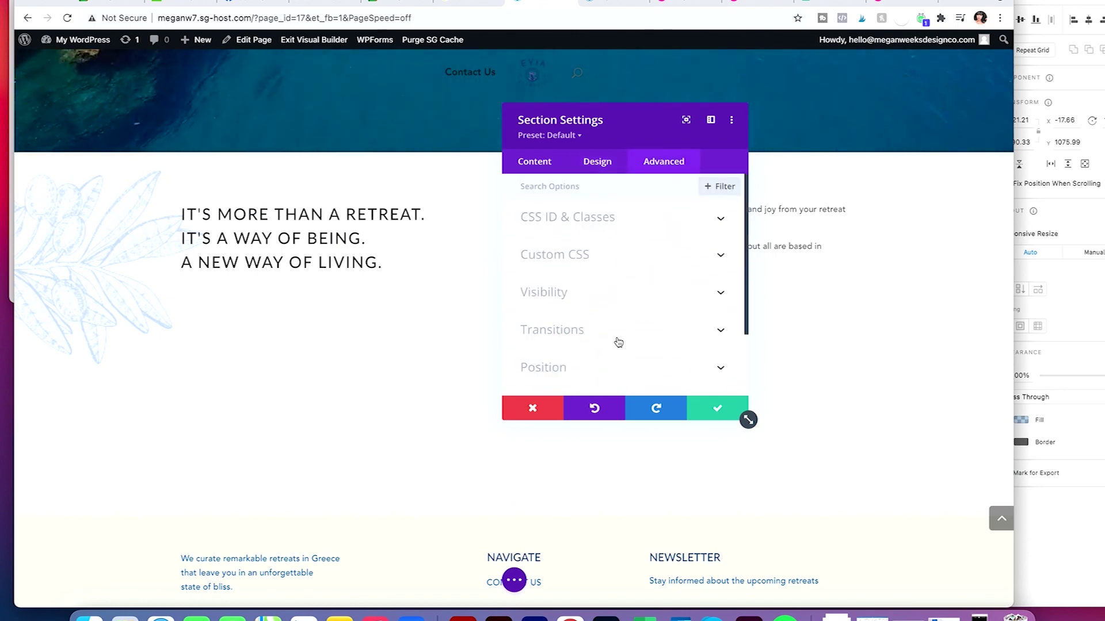
scroll(735, 341, down, 2)
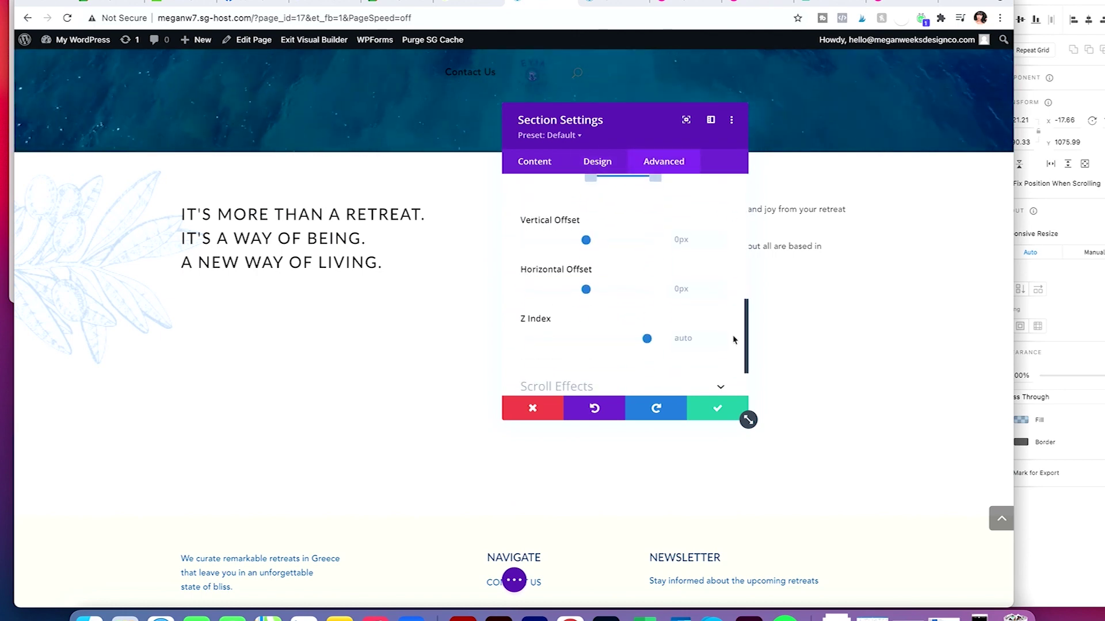
drag(647, 338, 518, 343)
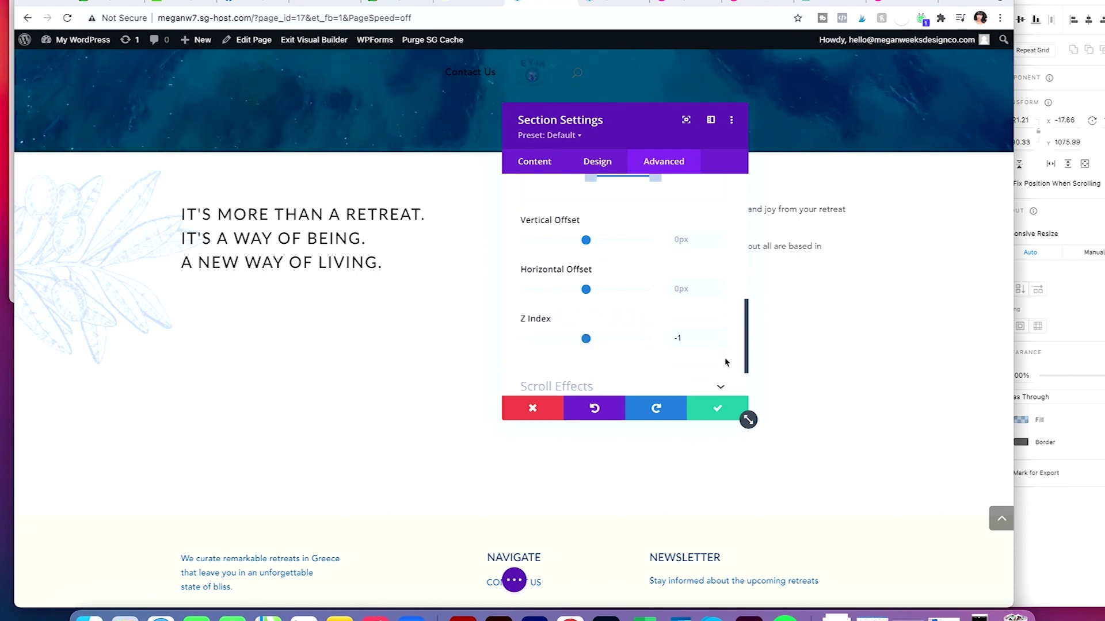
scroll(706, 360, up, 3)
click(889, 8)
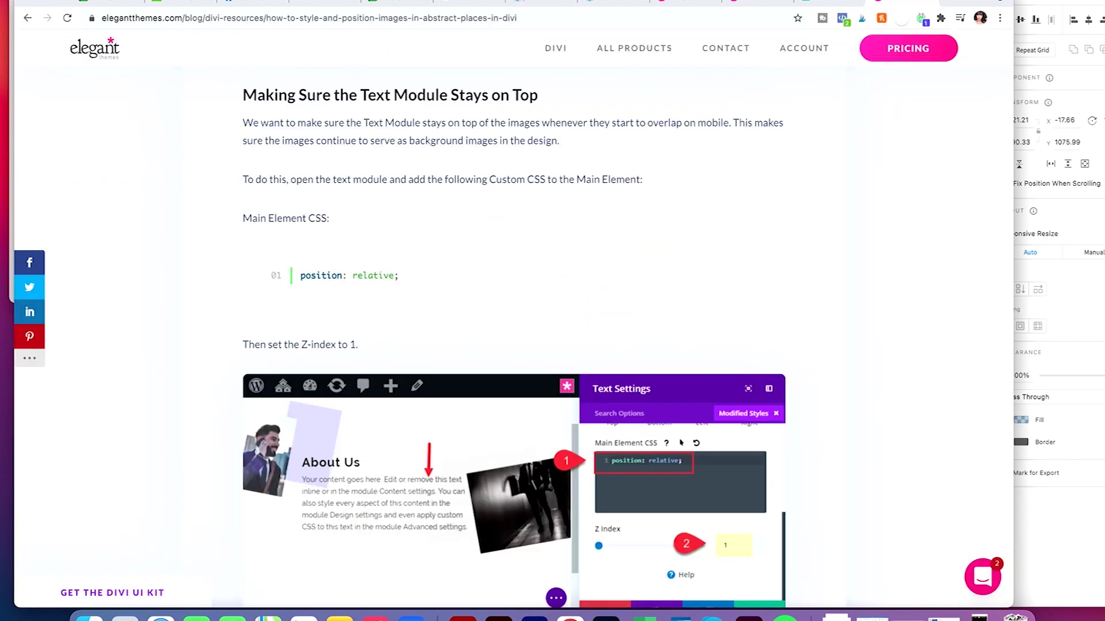
click(541, 7)
Paste overflow: hidden; into the section's Main Element custom CSS and save the section
scroll(563, 223, up, 3)
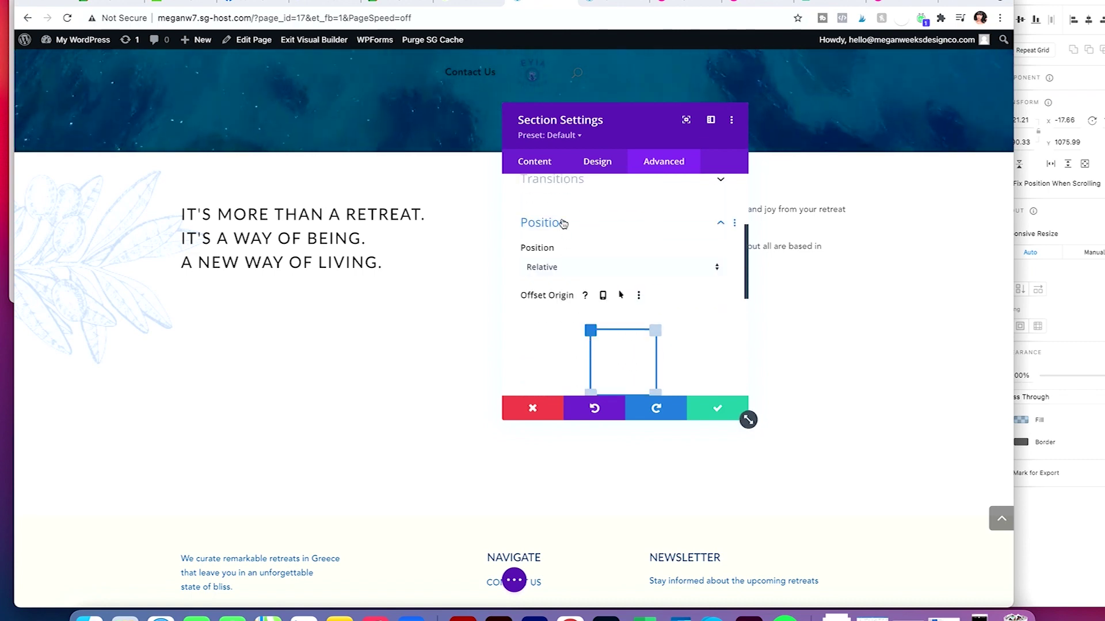
click(590, 257)
scroll(587, 251, down, 5)
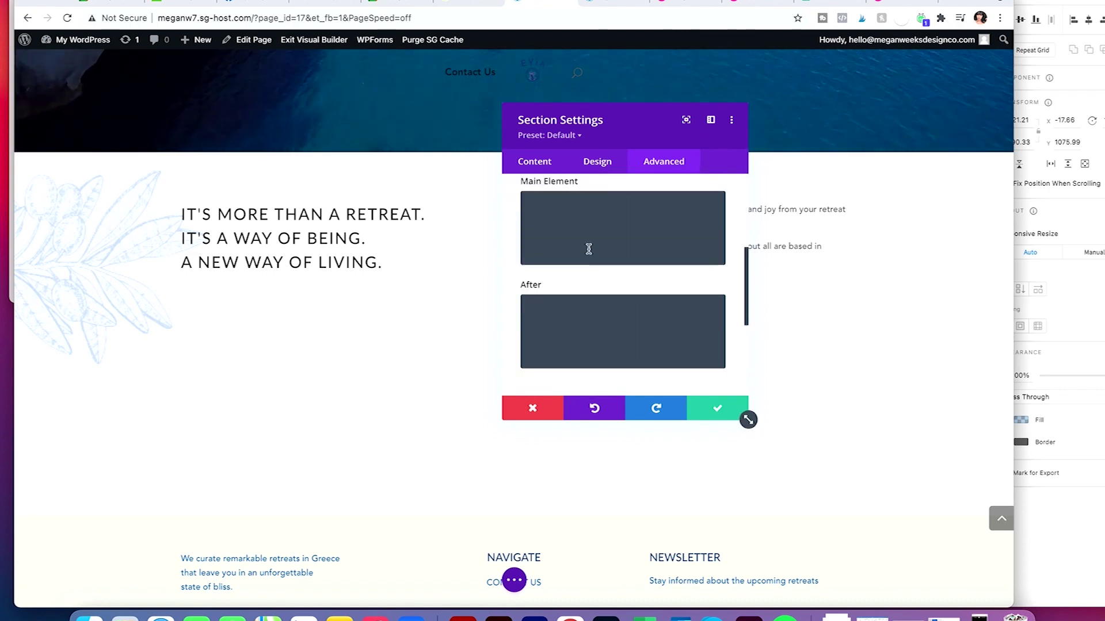
click(577, 261)
text(overflow: hidden;)
scroll(681, 286, up, 5)
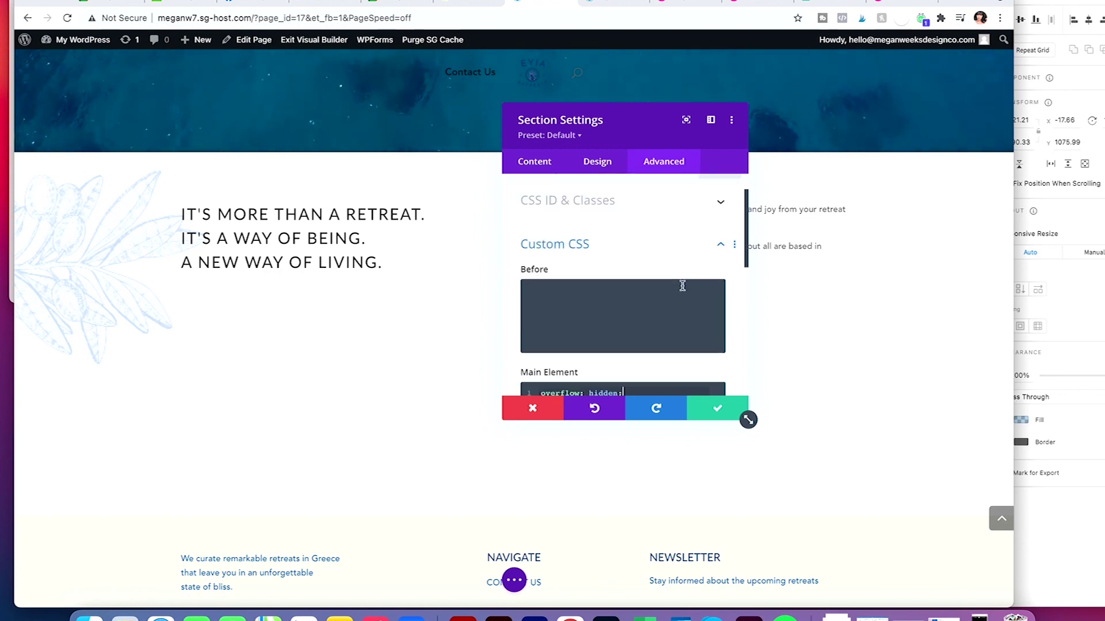
click(598, 161)
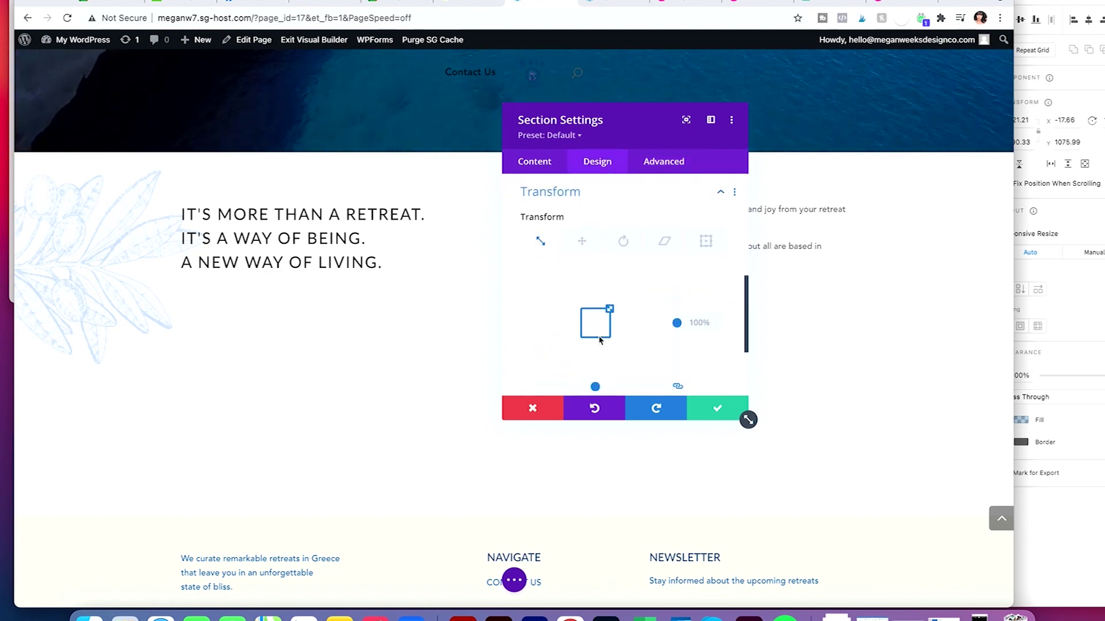
scroll(599, 340, down, 1)
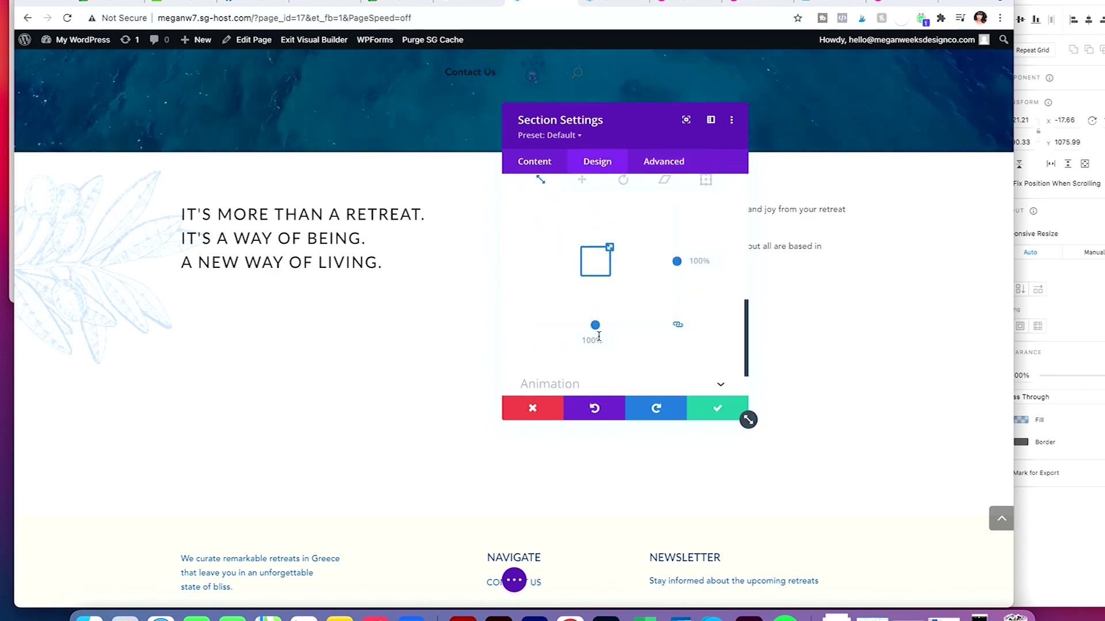
click(719, 410)
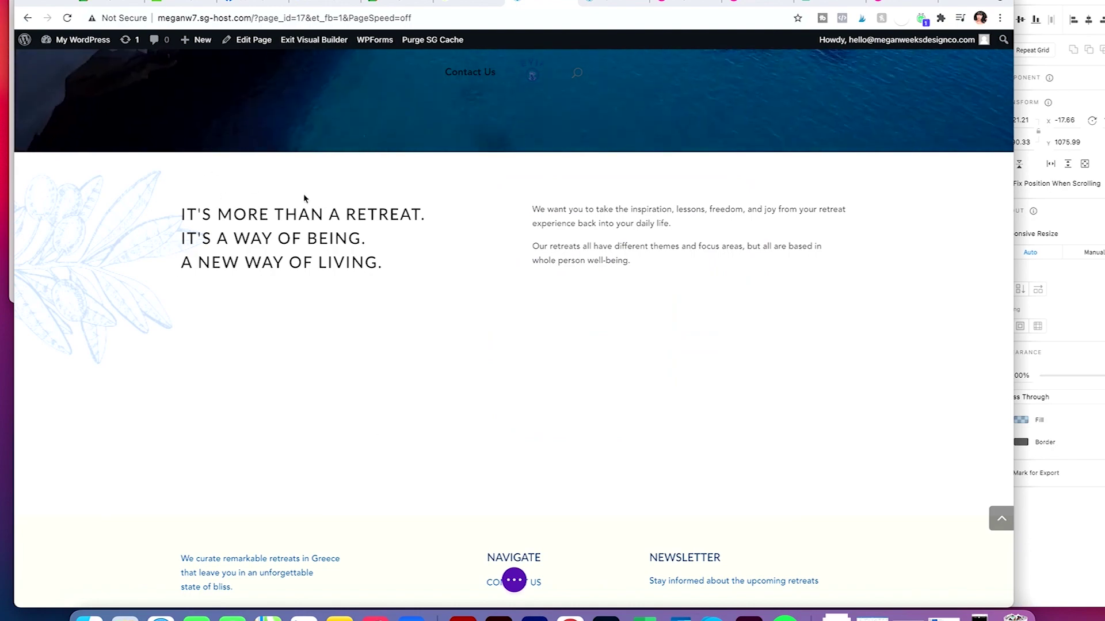
Restore the page to the 'Edited Text 5:41:11 PM' state from Editing History
scroll(294, 259, up, 3)
scroll(415, 415, down, 2)
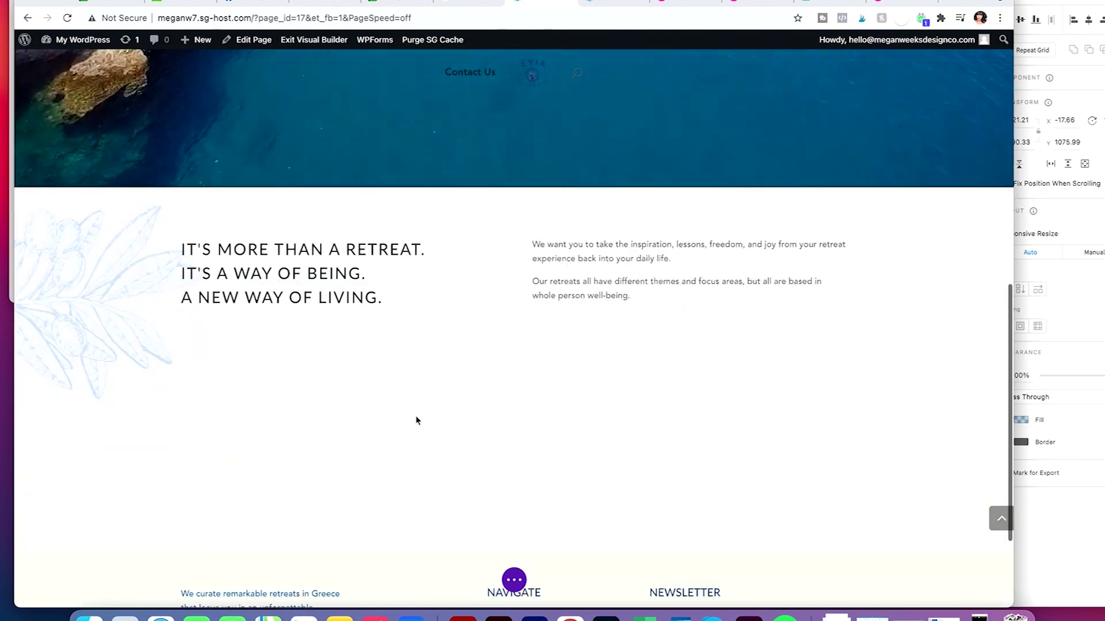
scroll(493, 394, down, 3)
scroll(488, 407, up, 10)
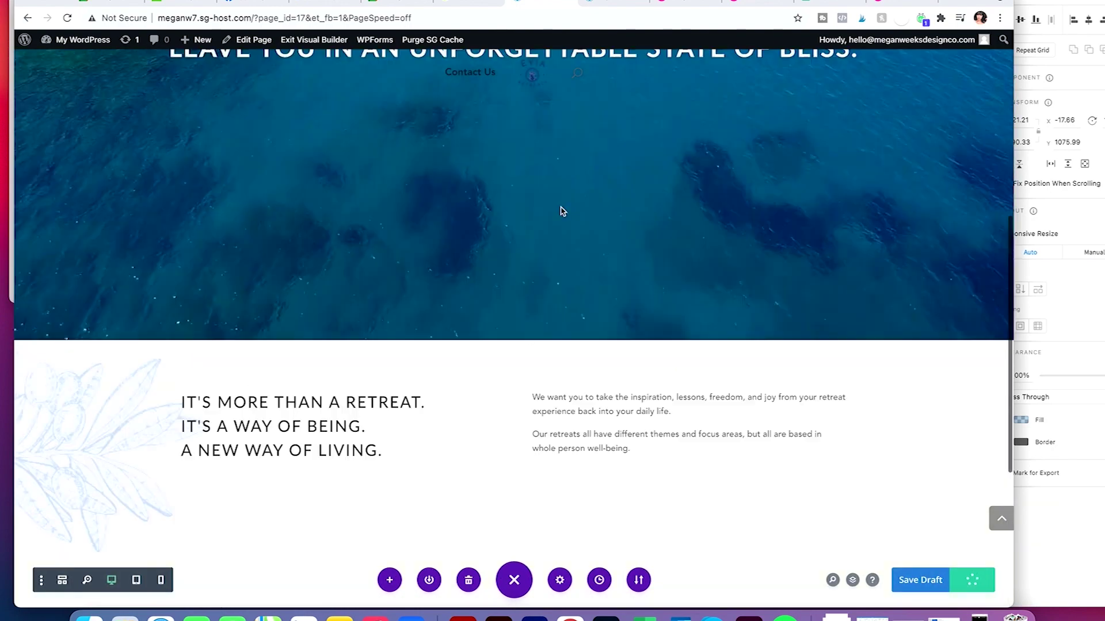
scroll(402, 389, down, 5)
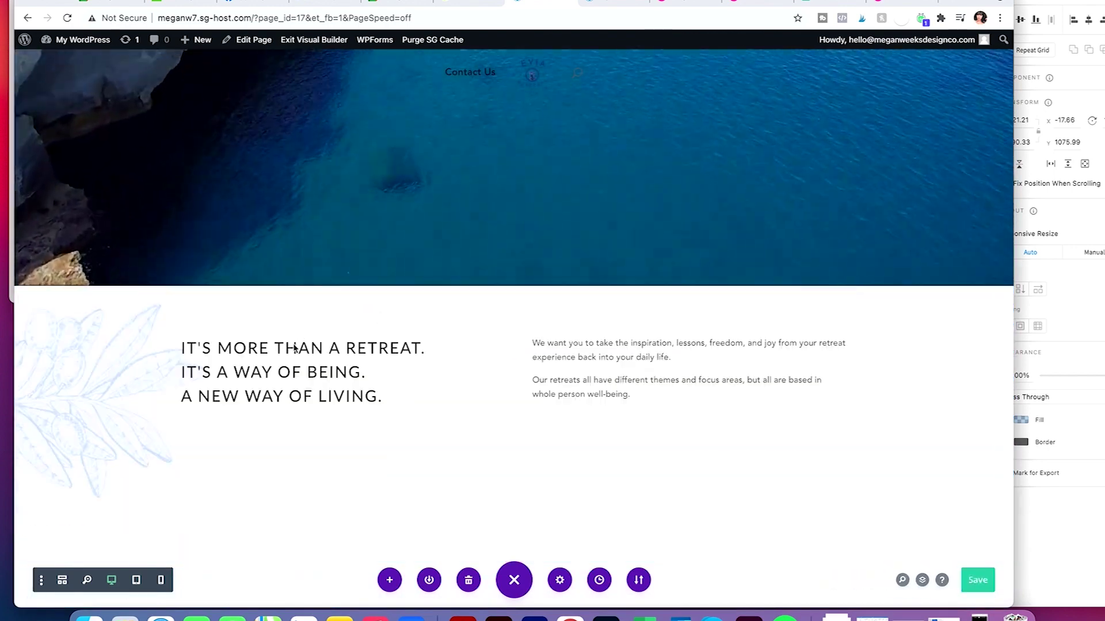
scroll(299, 337, down, 2)
scroll(322, 346, down, 3)
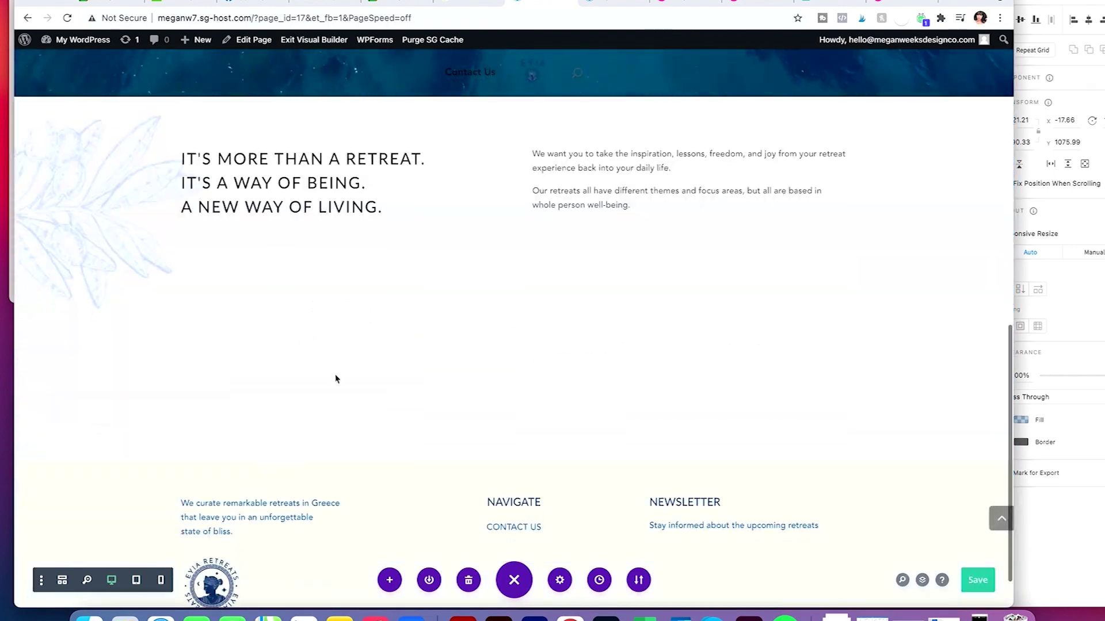
click(599, 581)
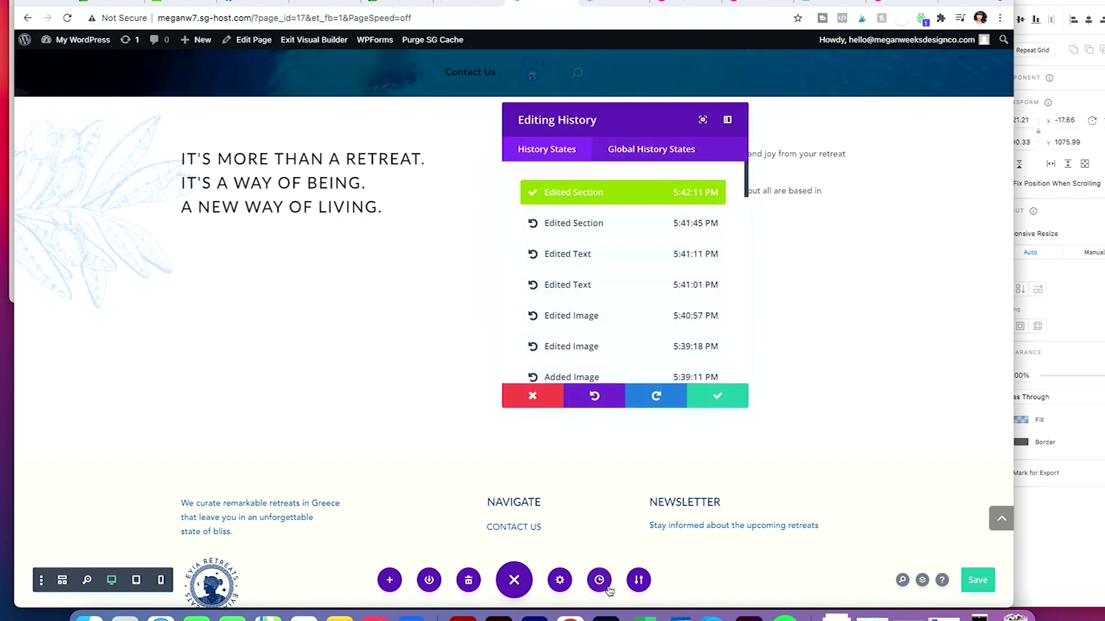
click(658, 258)
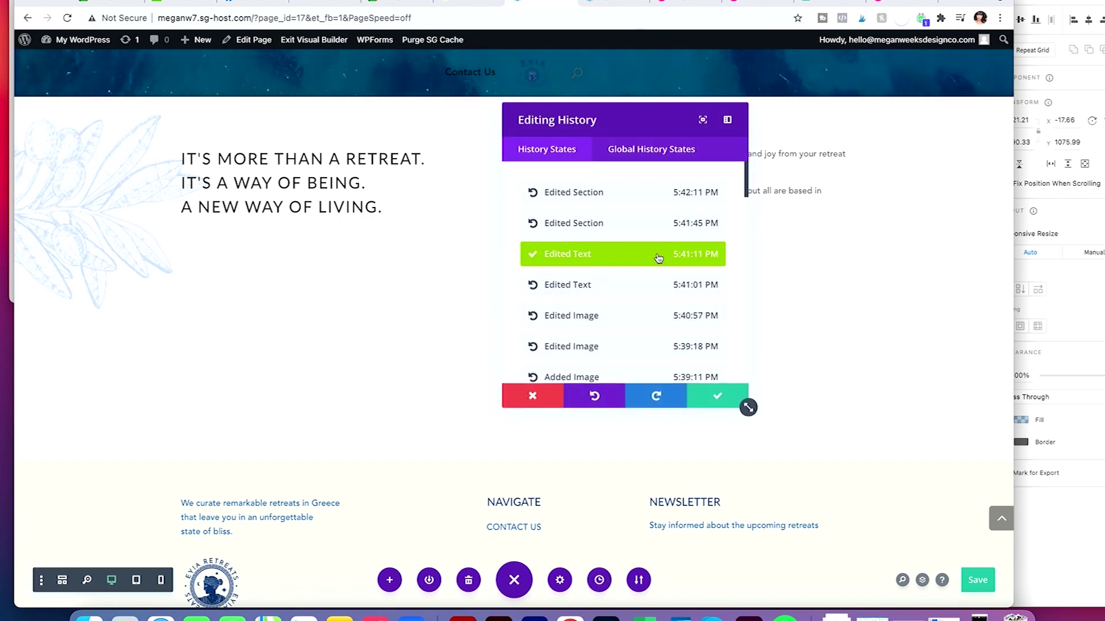
click(713, 396)
Review the text section's Design settings, then close them keeping changes
click(45, 112)
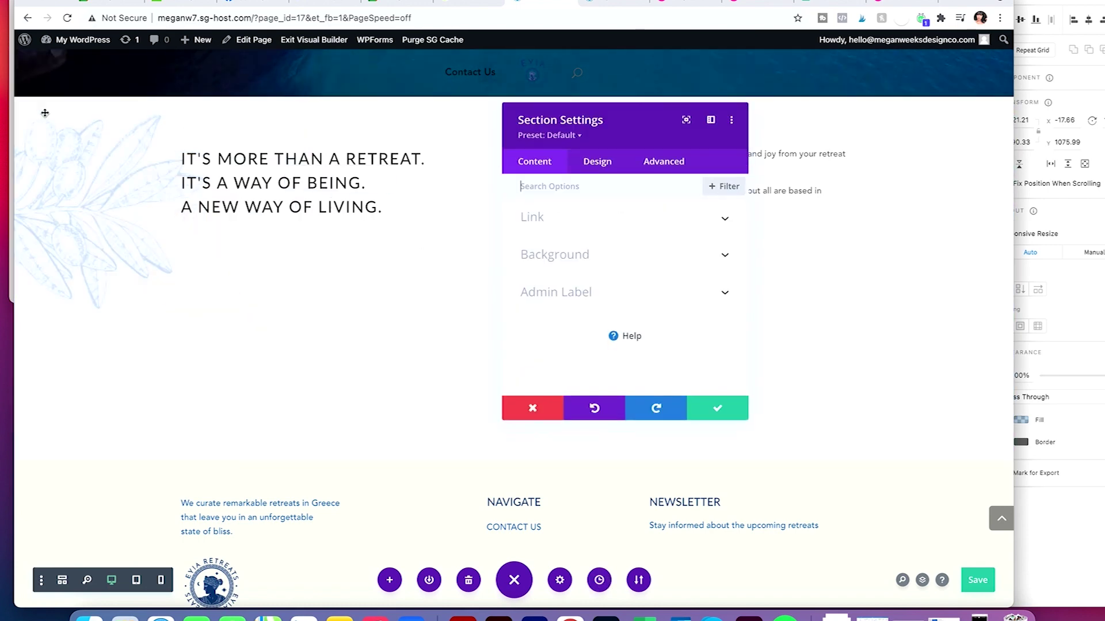
click(586, 174)
scroll(574, 337, down, 1)
click(729, 408)
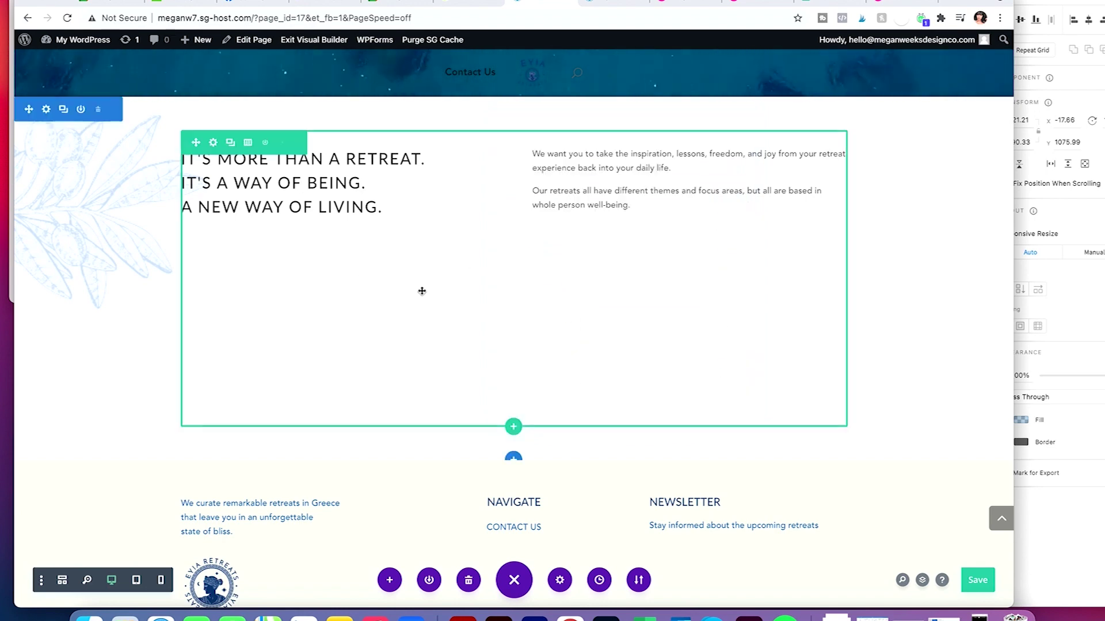
Inspect the leaf image's Transform scale (168%) and its Advanced Position Z Index (-199)
click(130, 244)
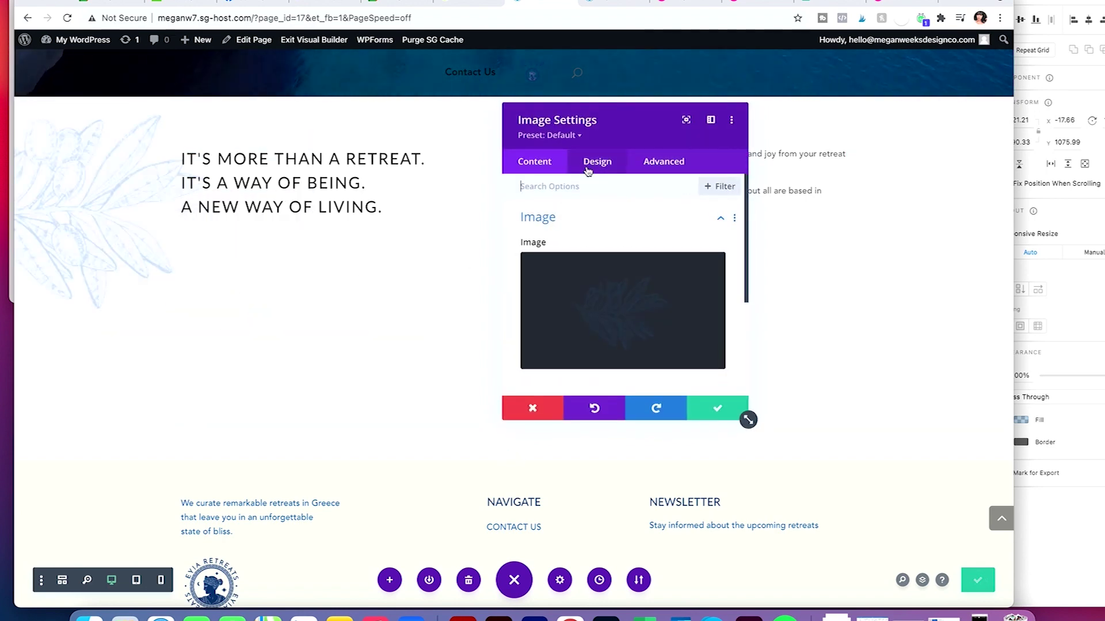
scroll(586, 264, down, 3)
click(597, 161)
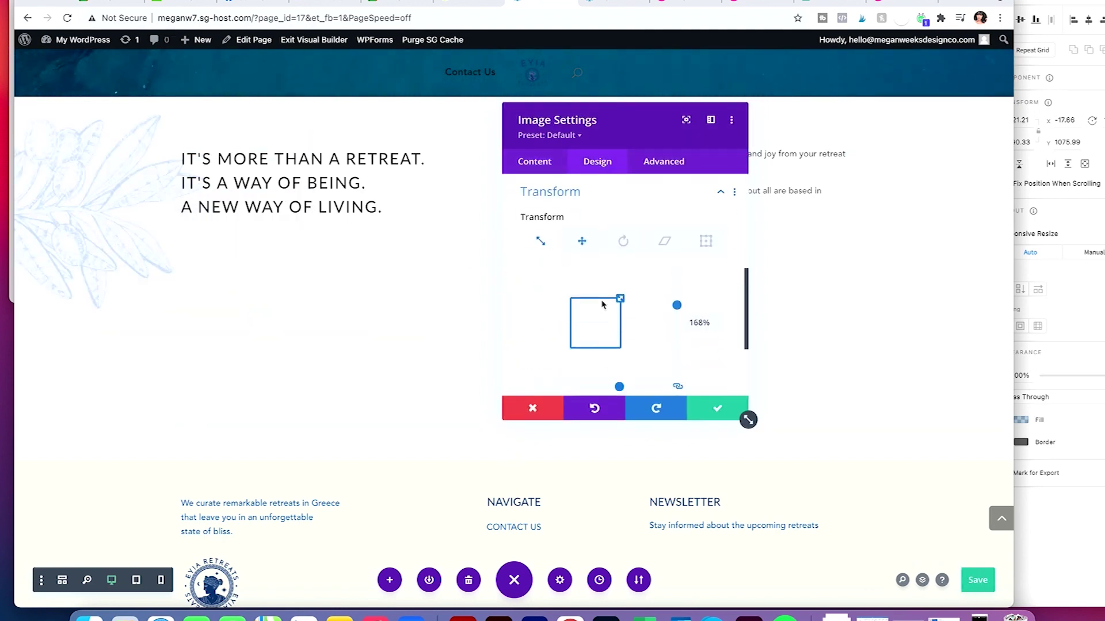
scroll(723, 297, down, 4)
scroll(716, 282, up, 3)
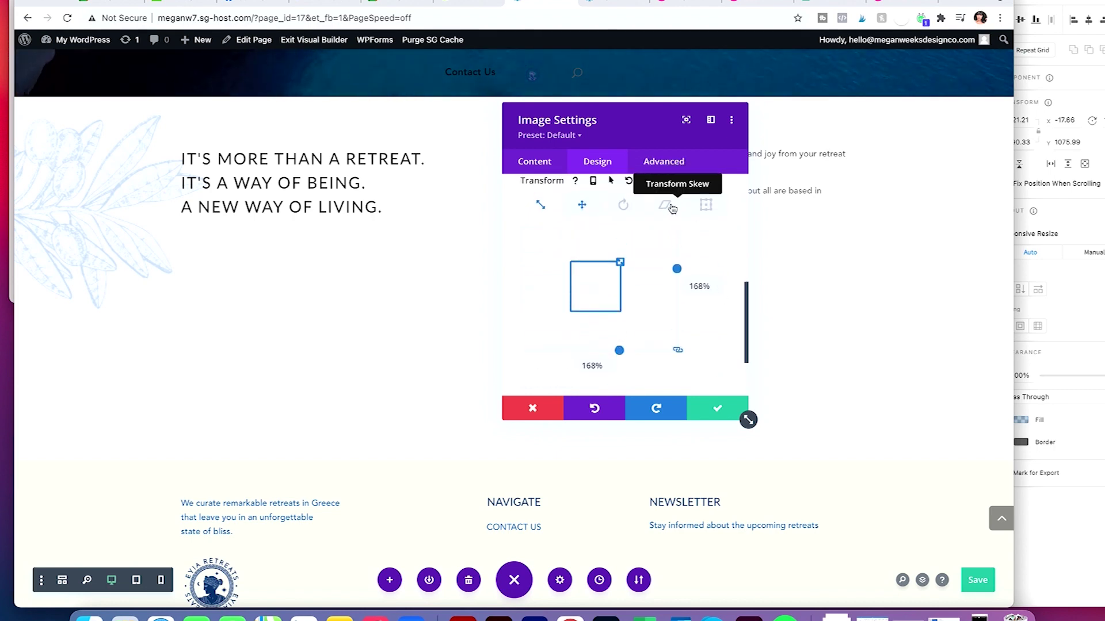
click(663, 163)
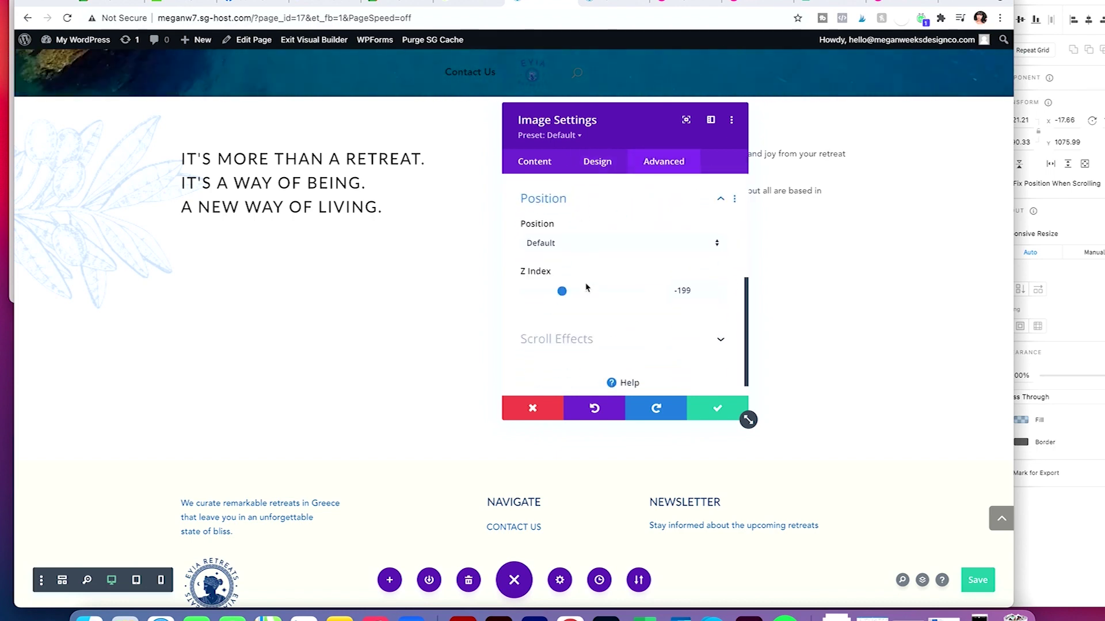
click(893, 2)
scroll(603, 277, down, 3)
scroll(602, 278, down, 15)
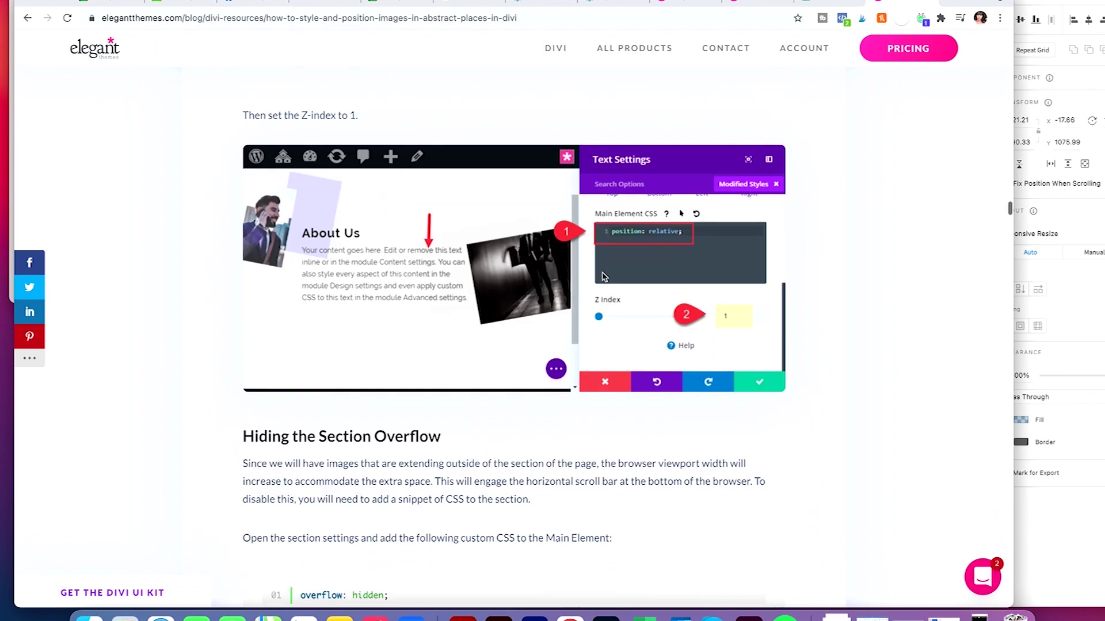
scroll(602, 278, down, 15)
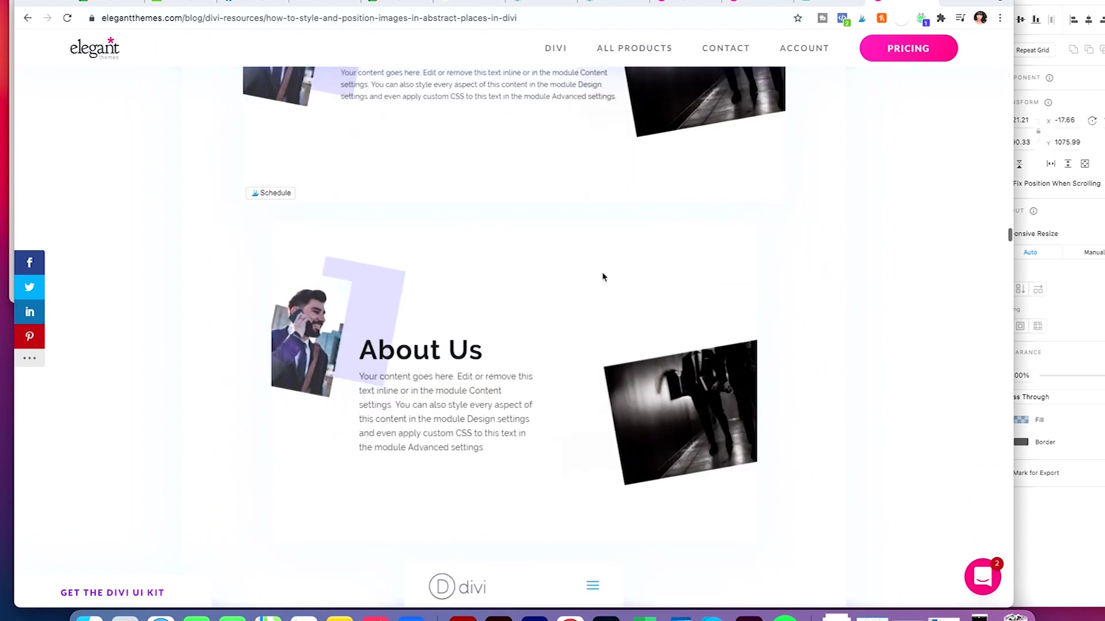
scroll(602, 277, down, 10)
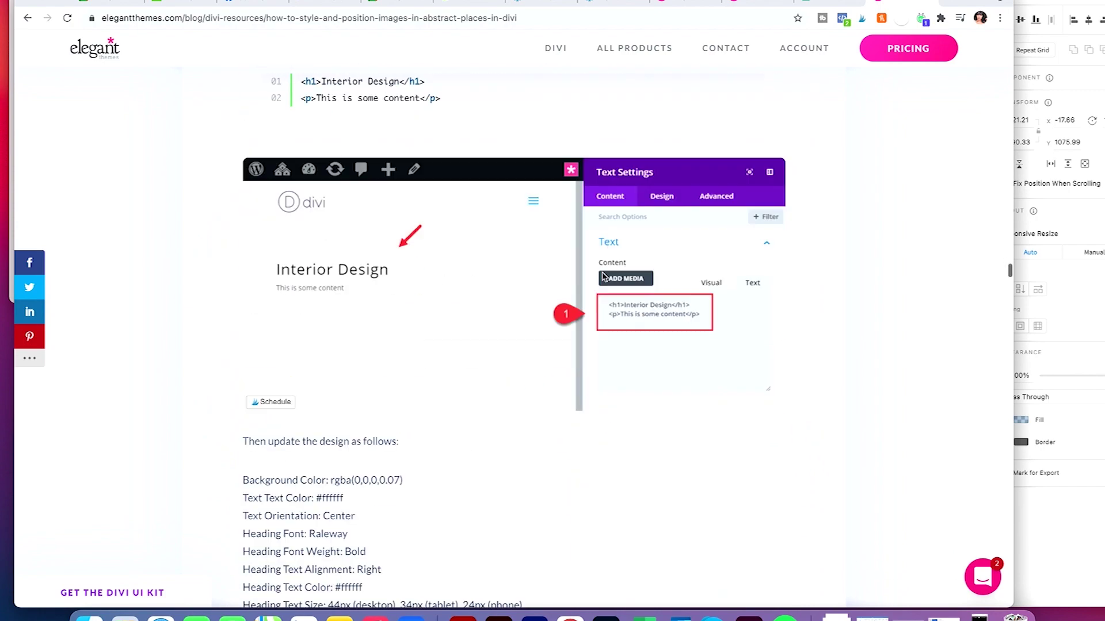
scroll(603, 277, up, 20)
scroll(603, 278, up, 15)
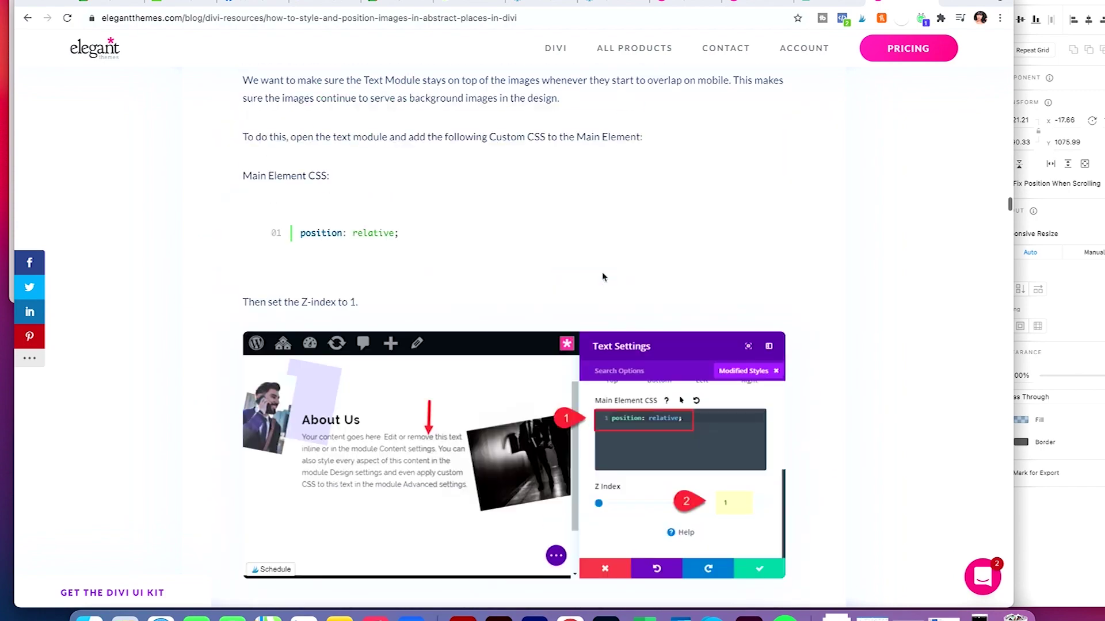
scroll(602, 277, down, 1)
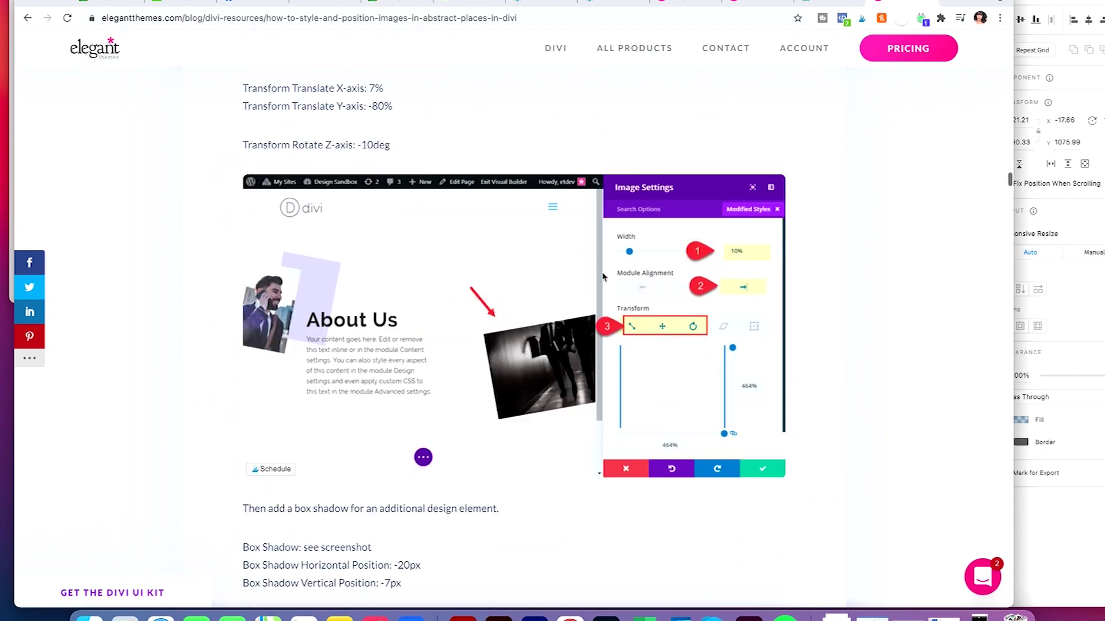
scroll(602, 277, down, 6)
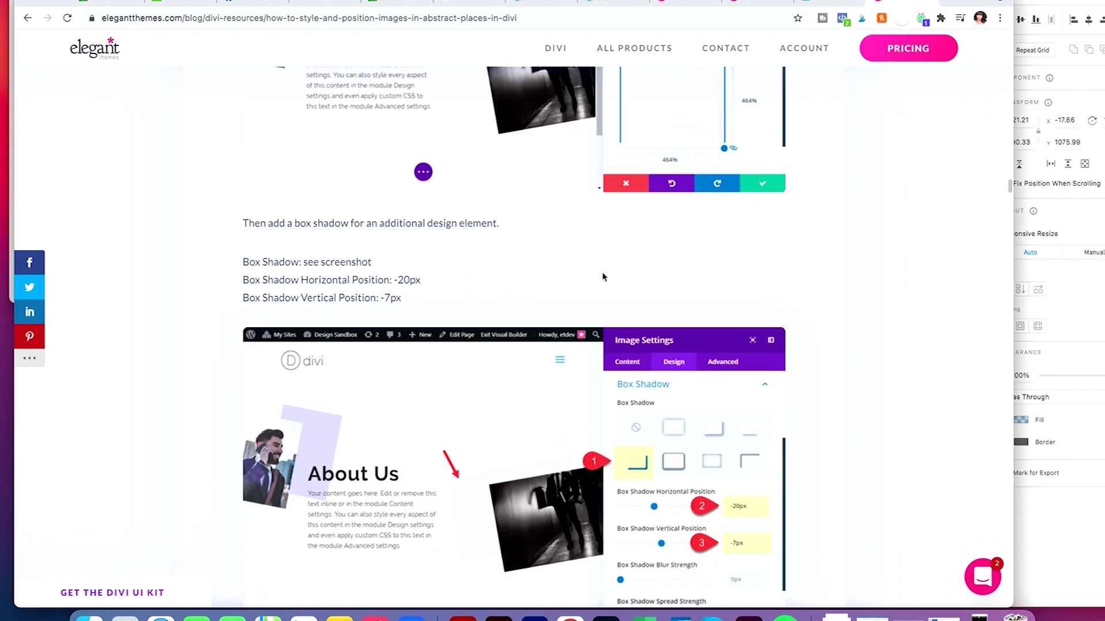
scroll(602, 277, down, 5)
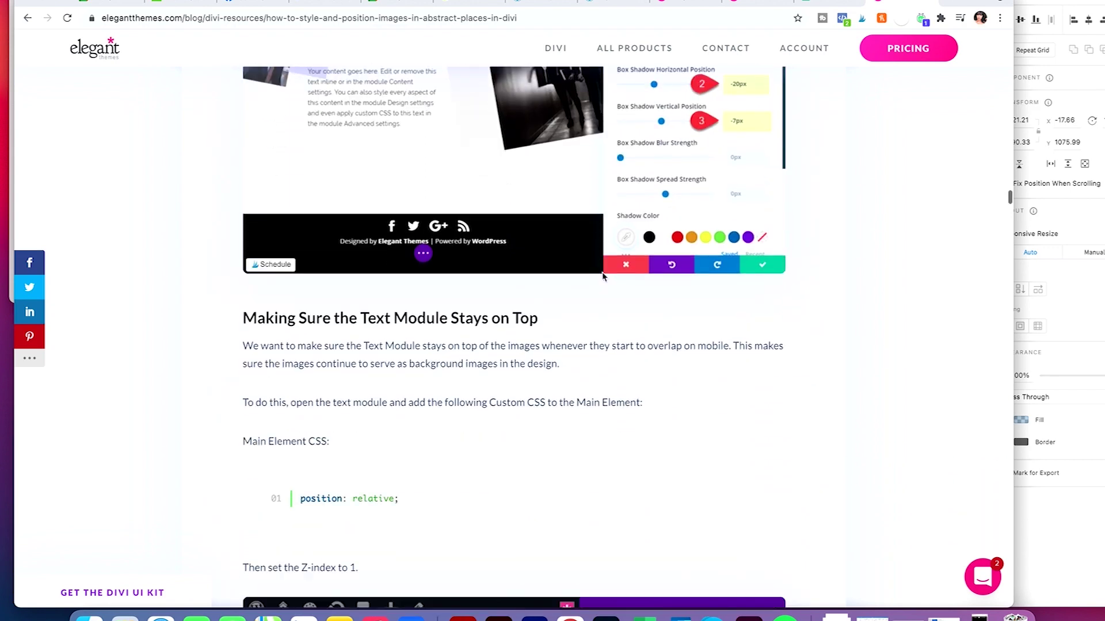
scroll(490, 256, down, 8)
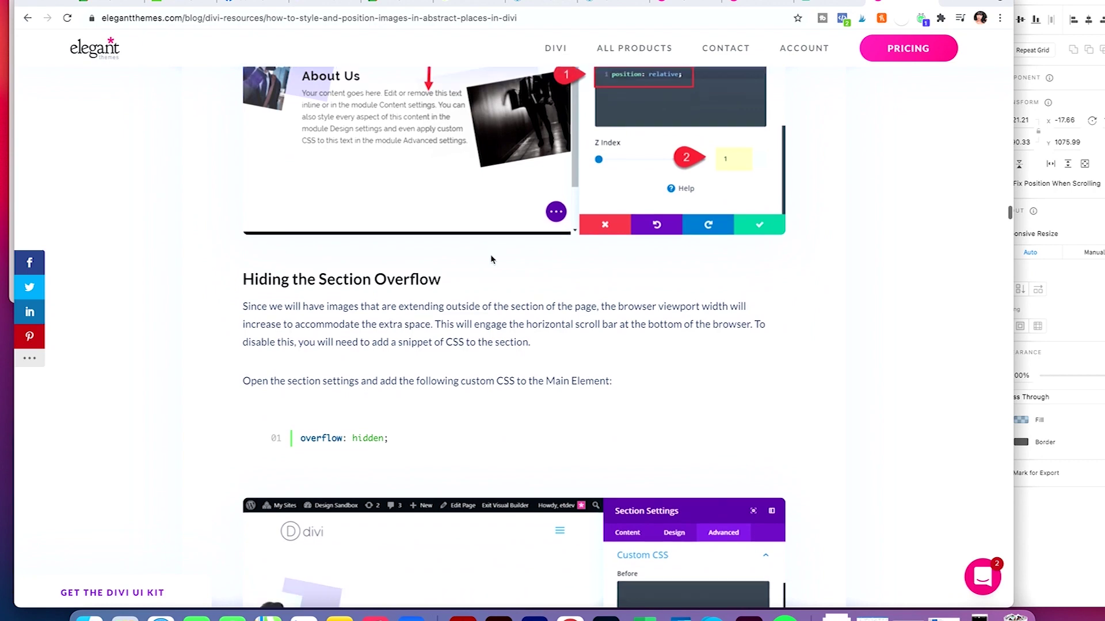
scroll(407, 319, down, 3)
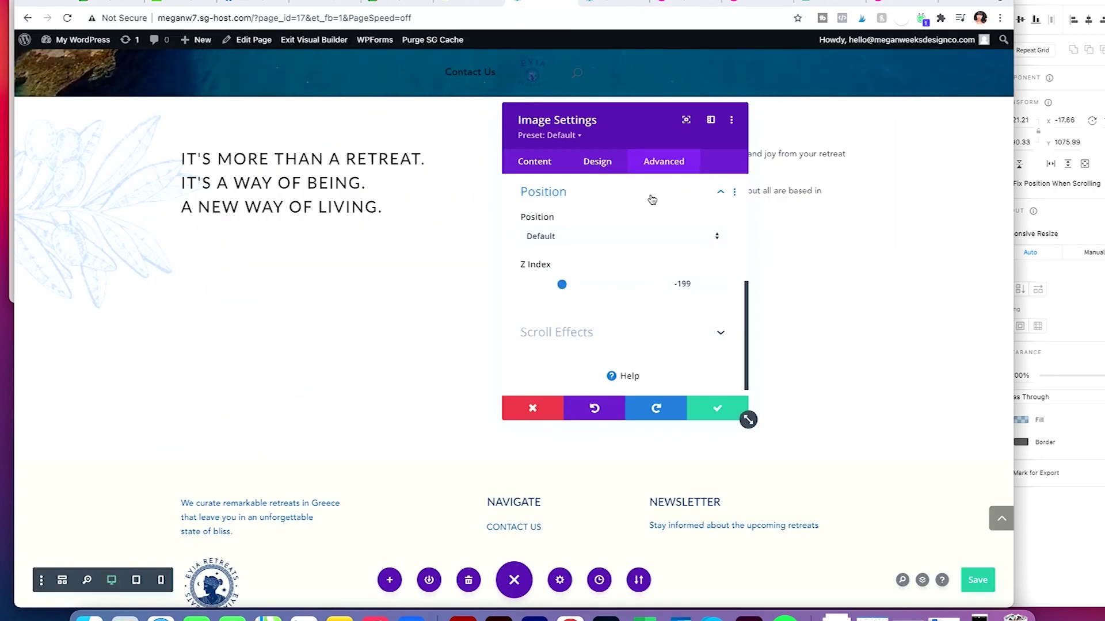
Set the leaf image's horizontal and vertical overflow to Hidden and lower its Z Index to -1
click(555, 351)
click(578, 340)
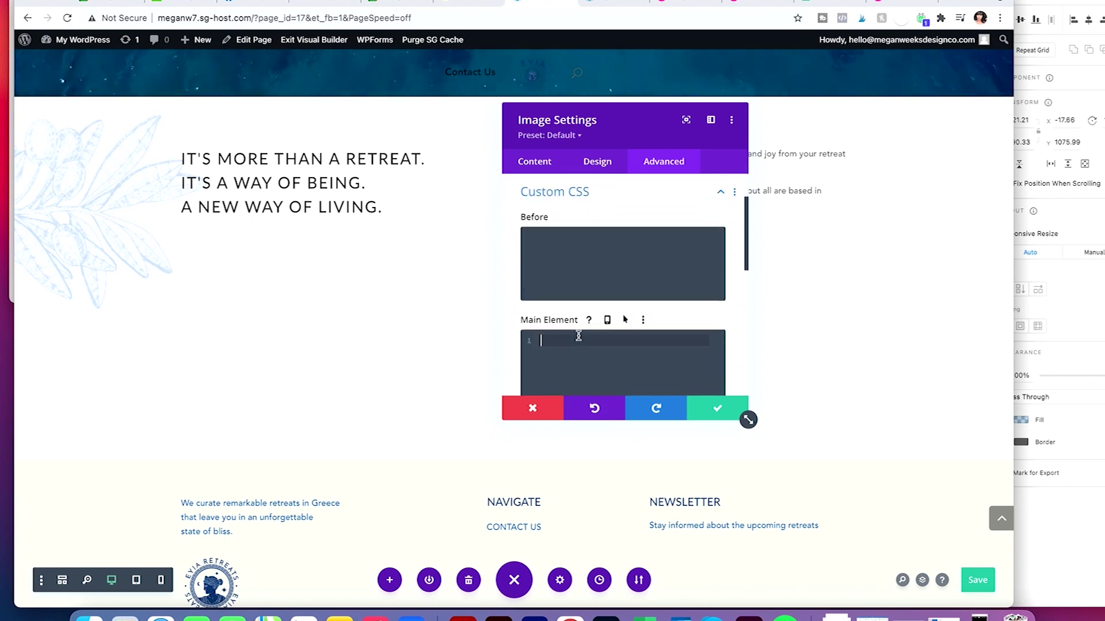
scroll(619, 374, down, 4)
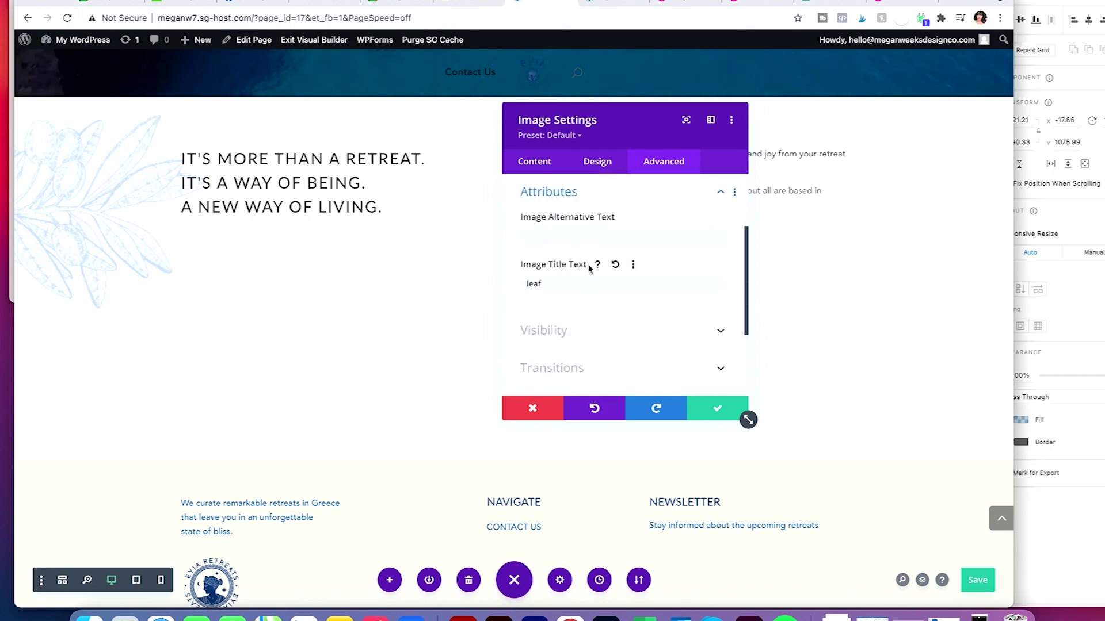
scroll(592, 303, down, 3)
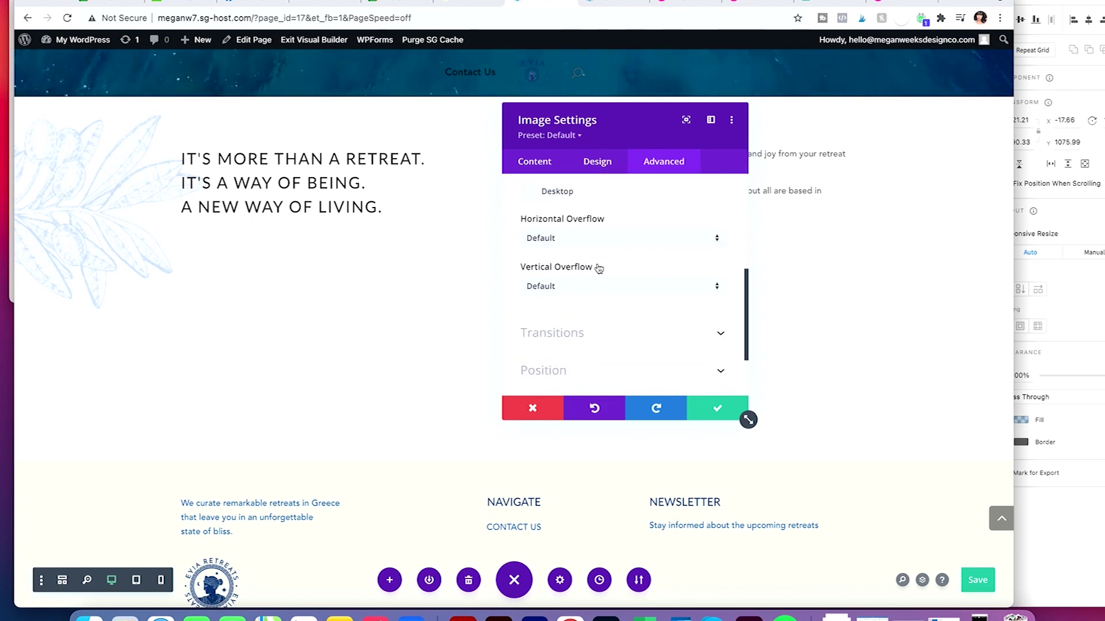
click(581, 240)
click(566, 320)
click(575, 286)
click(567, 361)
scroll(657, 355, down, 2)
click(633, 302)
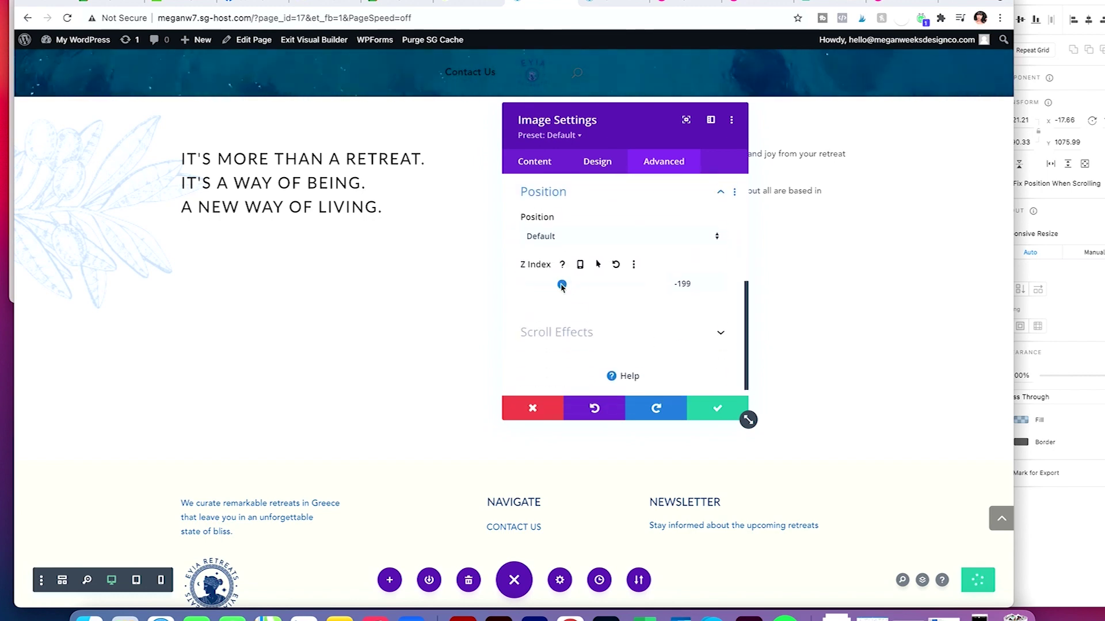
drag(562, 284, 530, 288)
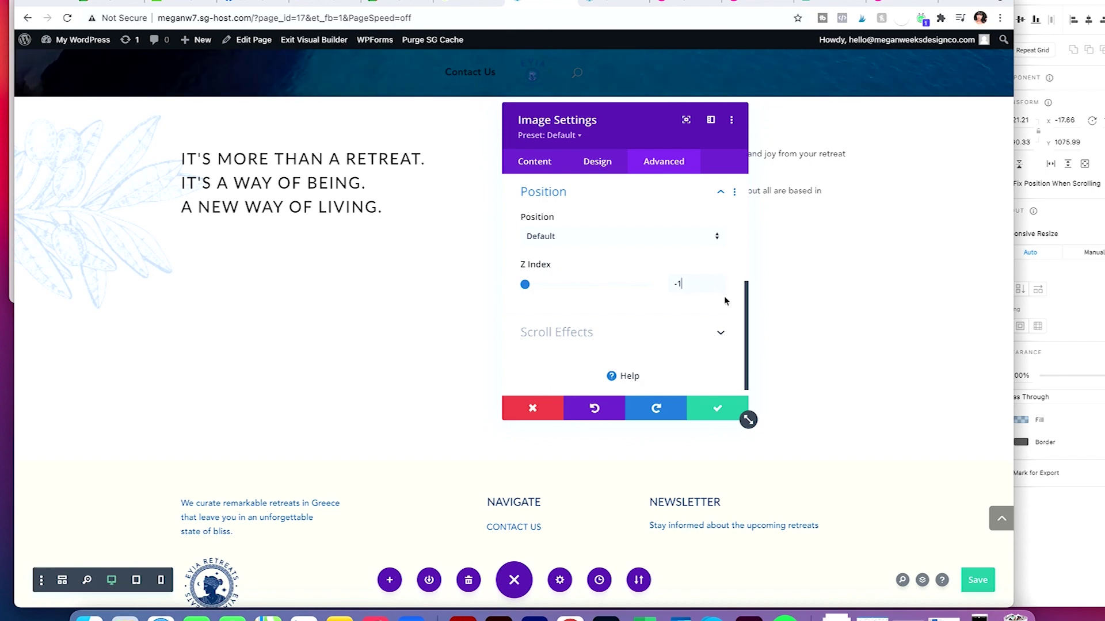
Trim the leaf image's Transform scale from 168% to 164% and save the settings
click(676, 331)
scroll(676, 326, up, 5)
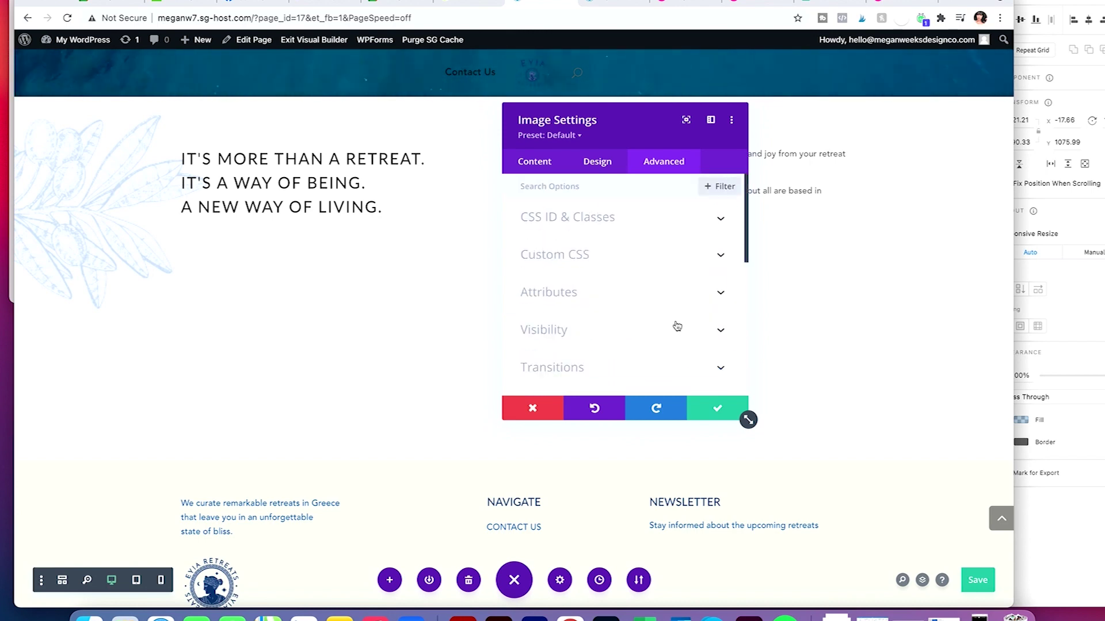
click(534, 162)
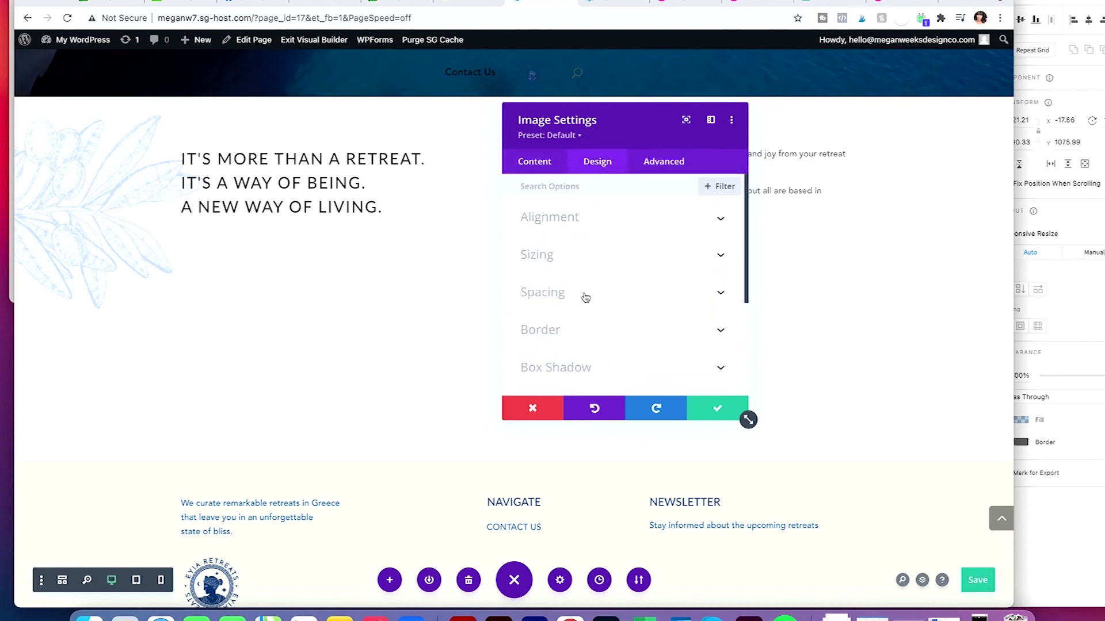
scroll(576, 345, down, 5)
click(570, 290)
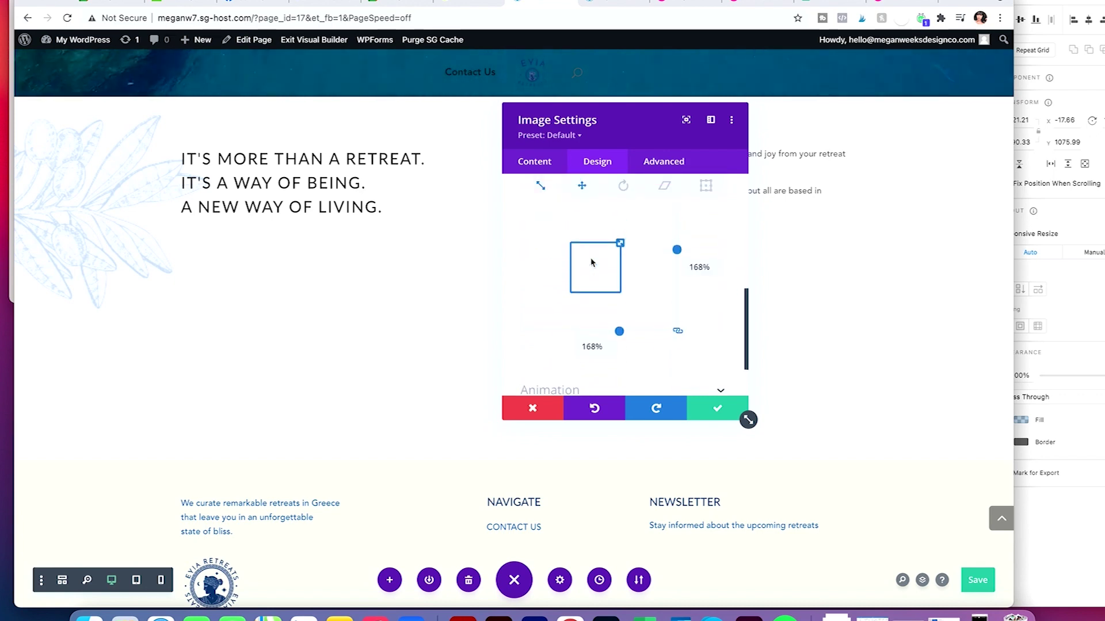
mouse_move(620, 336)
mouse_down()
mouse_move(604, 336)
mouse_move(614, 331)
mouse_up()
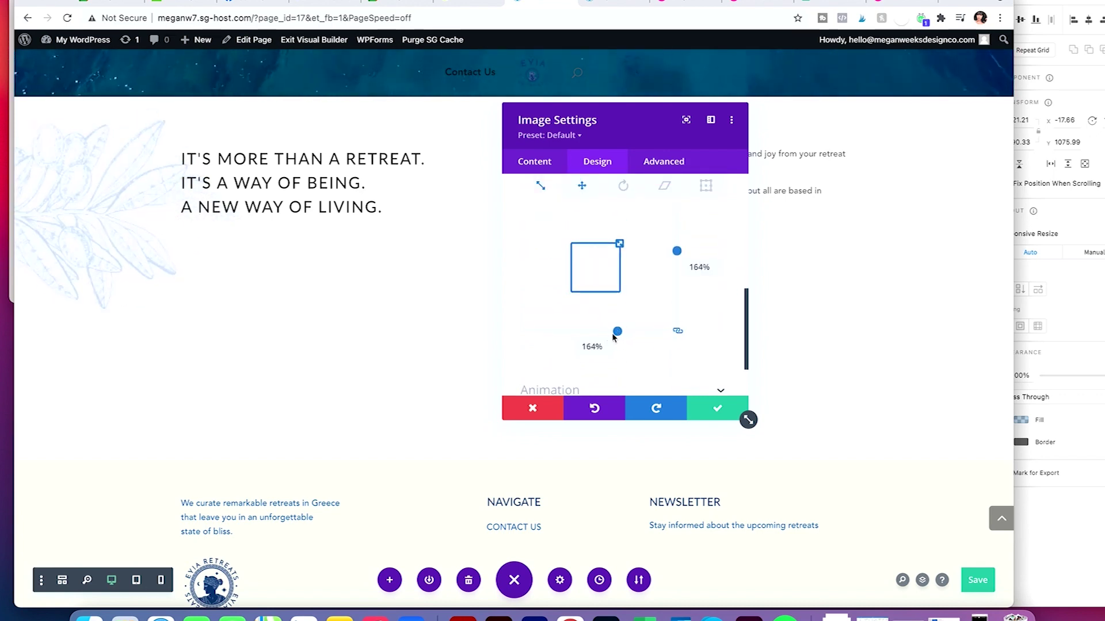
click(717, 408)
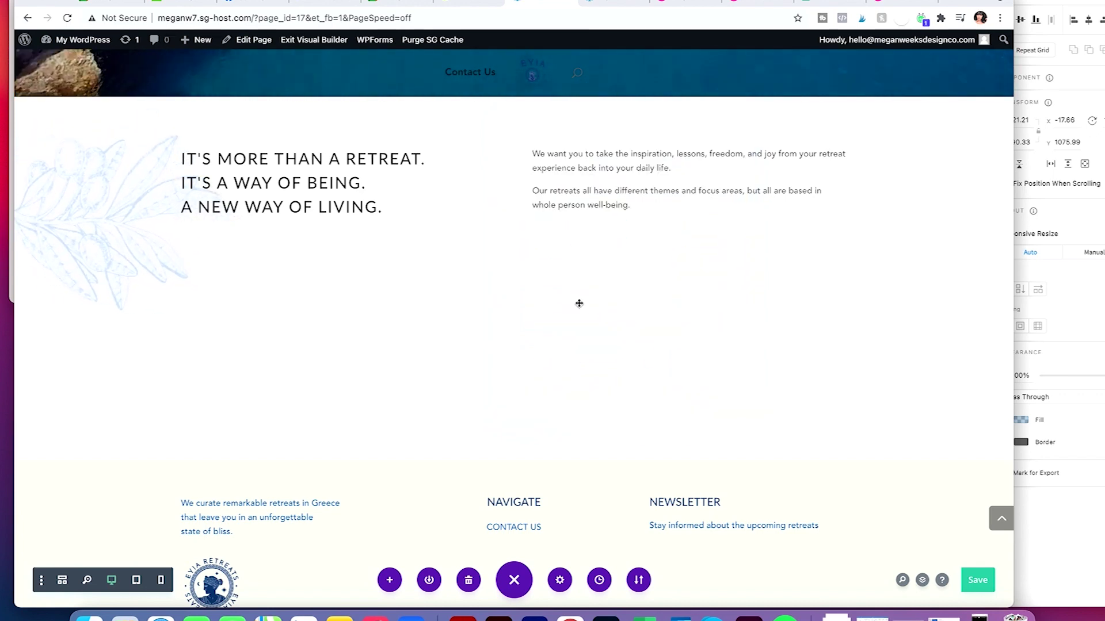
scroll(577, 301, up, 2)
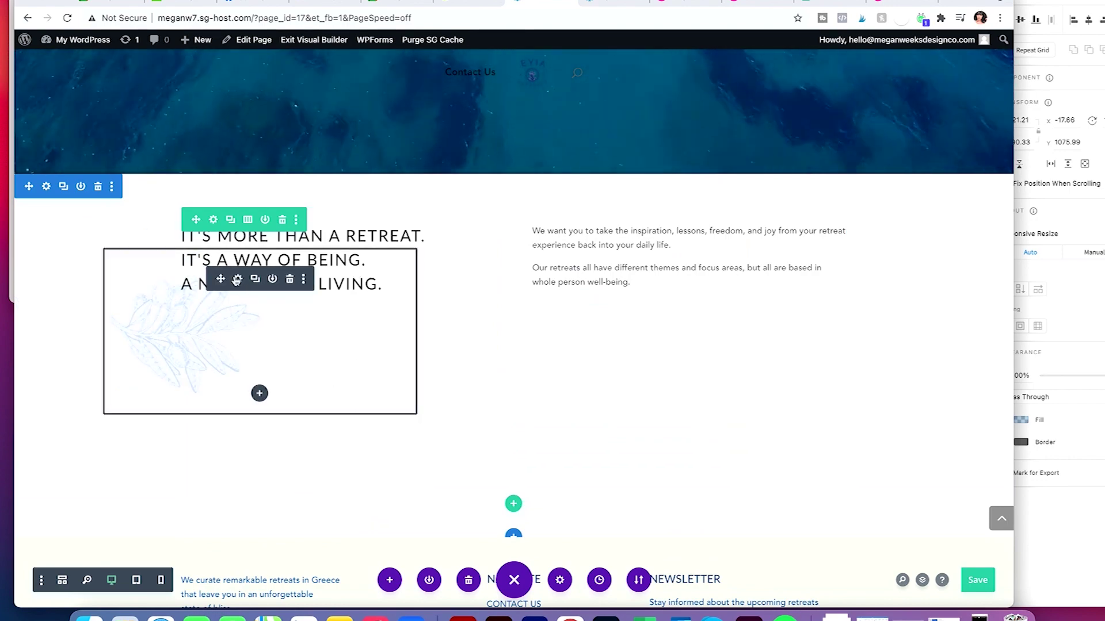
Browse the Elegant Themes article's transform examples, then return to the meganw7.sg-host.com builder tab
click(685, 2)
scroll(379, 364, up, 5)
scroll(378, 364, up, 10)
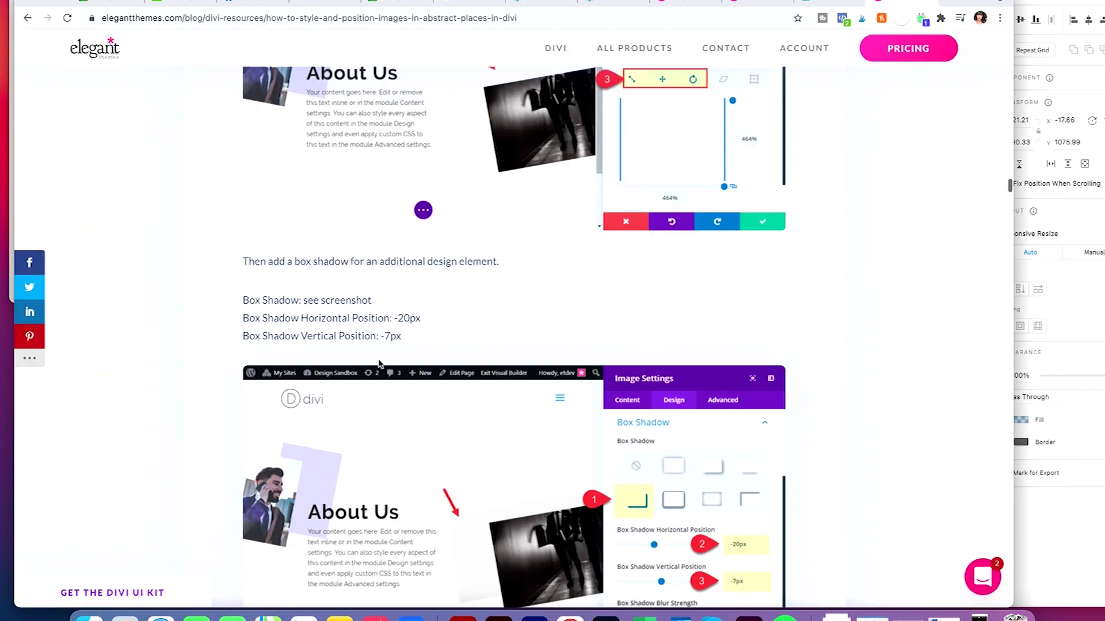
scroll(379, 364, up, 5)
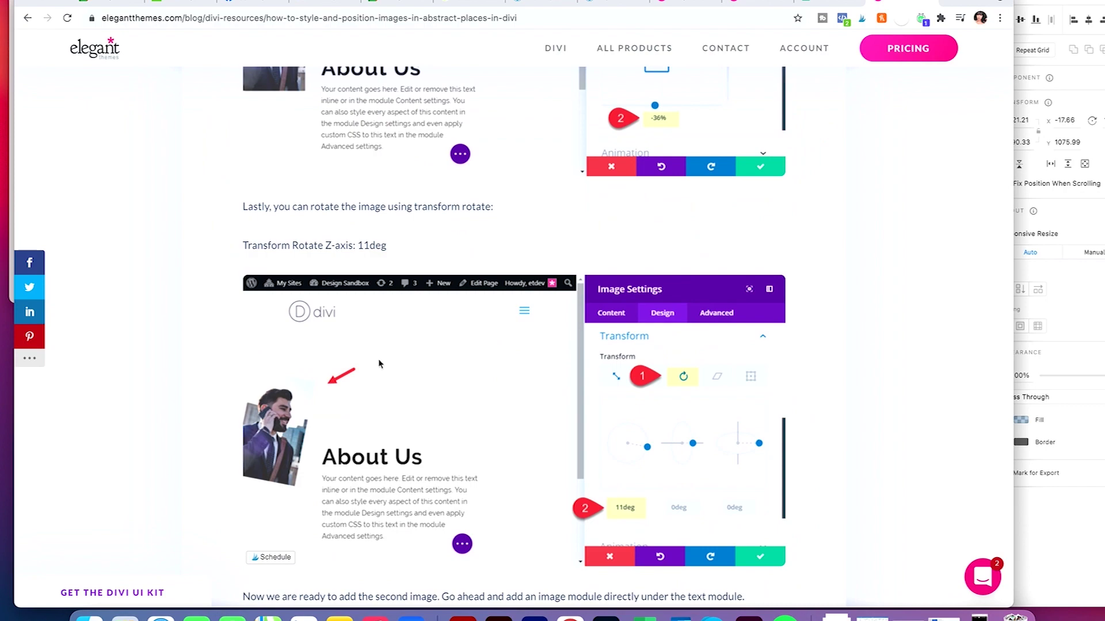
scroll(379, 364, up, 10)
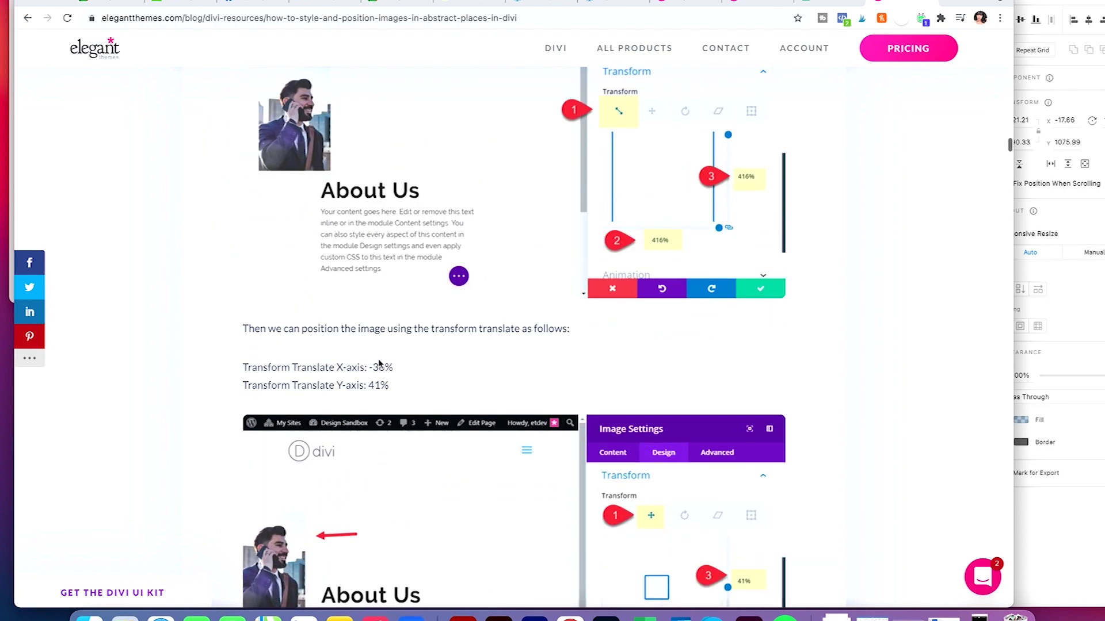
scroll(379, 364, down, 8)
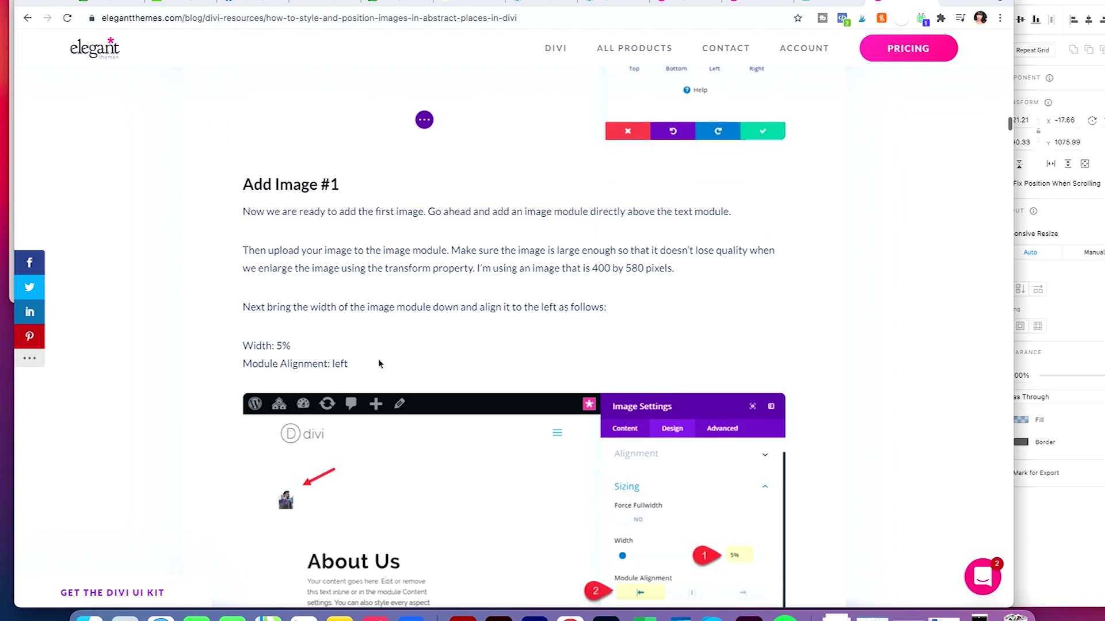
click(694, 3)
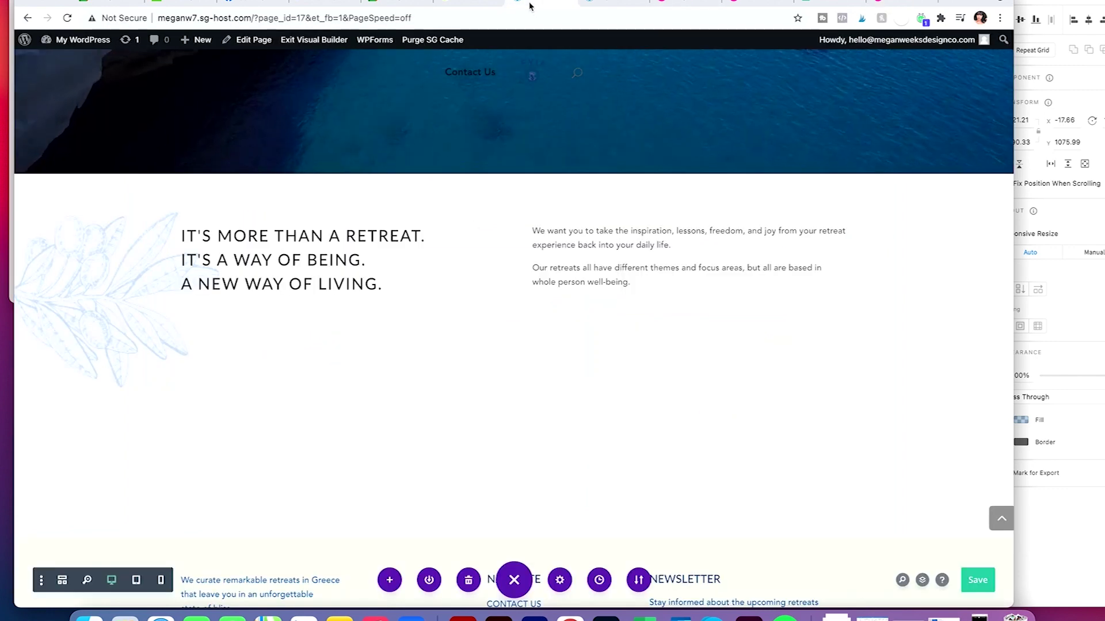
Set the leaf image to 6% width with left module alignment
click(152, 320)
click(593, 161)
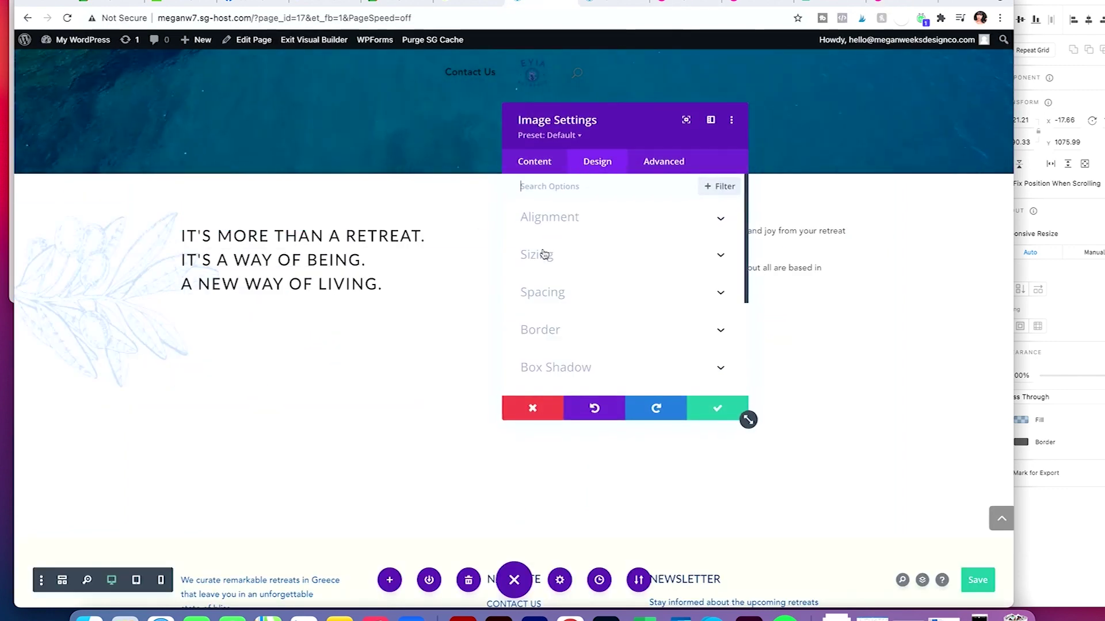
drag(642, 285, 532, 284)
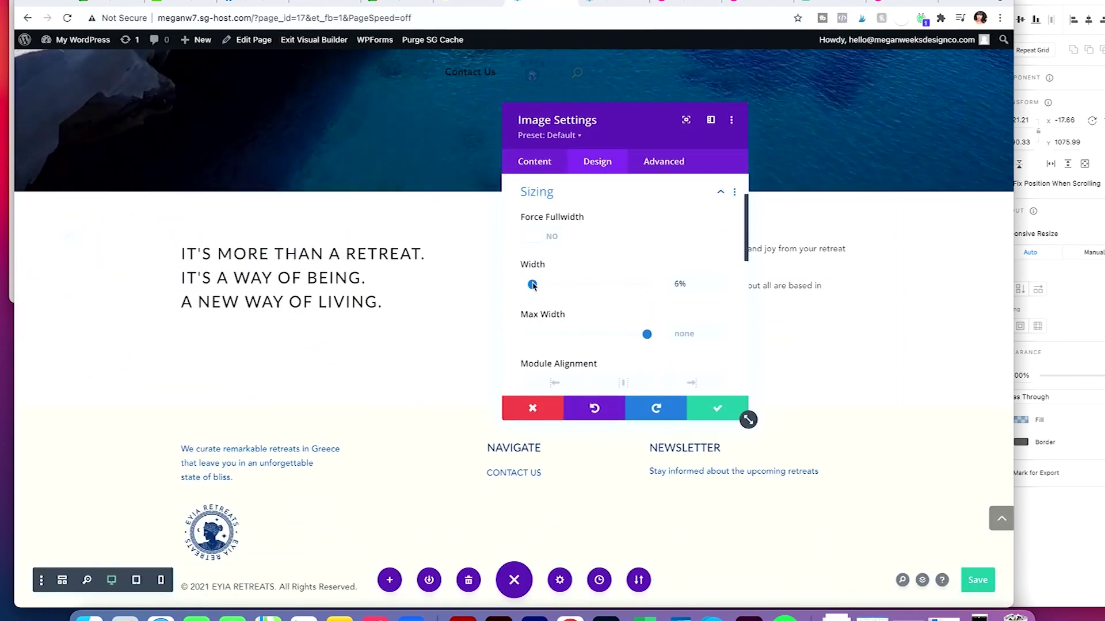
click(542, 383)
Scale the leaf image up, nudge its horizontal Translate offset, and widen it to 12%
scroll(647, 312, down, 5)
drag(617, 301, 633, 286)
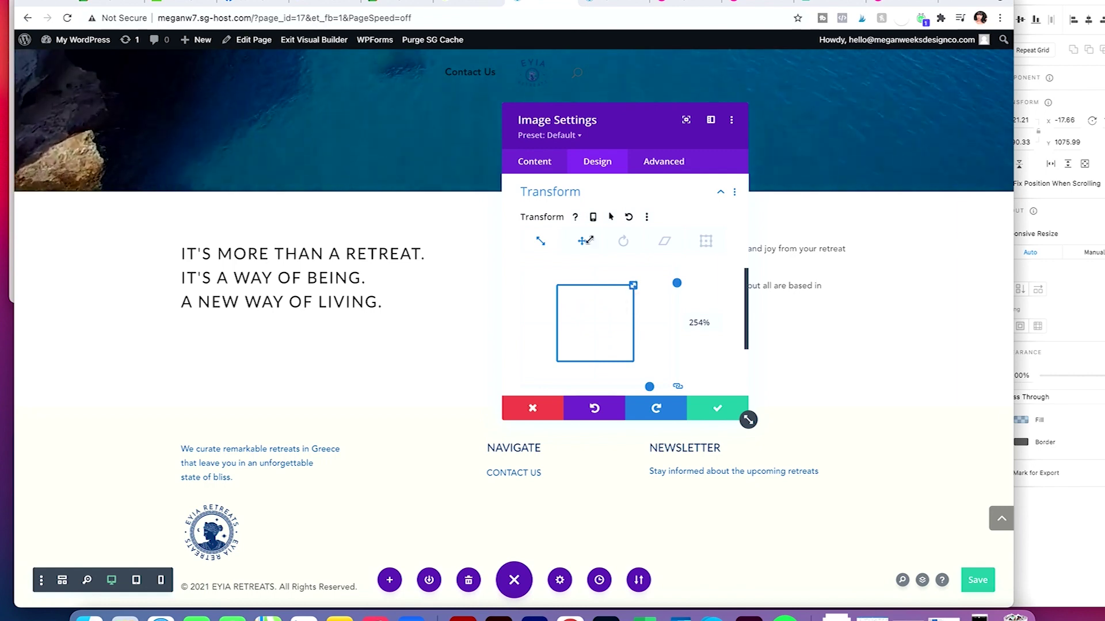
click(582, 241)
drag(564, 320, 578, 320)
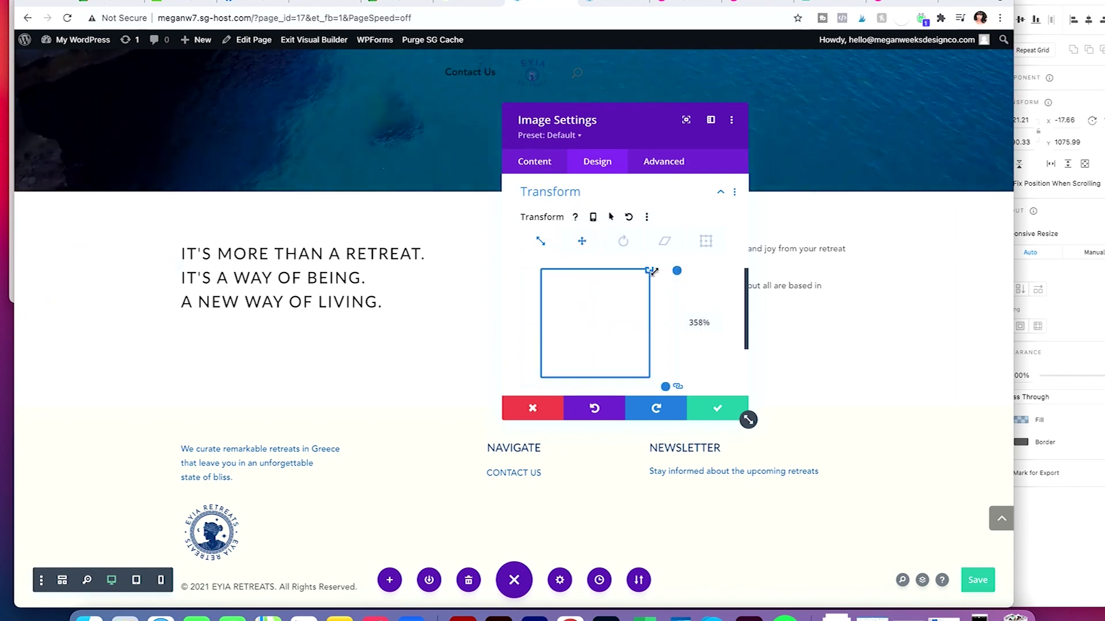
drag(577, 318, 579, 318)
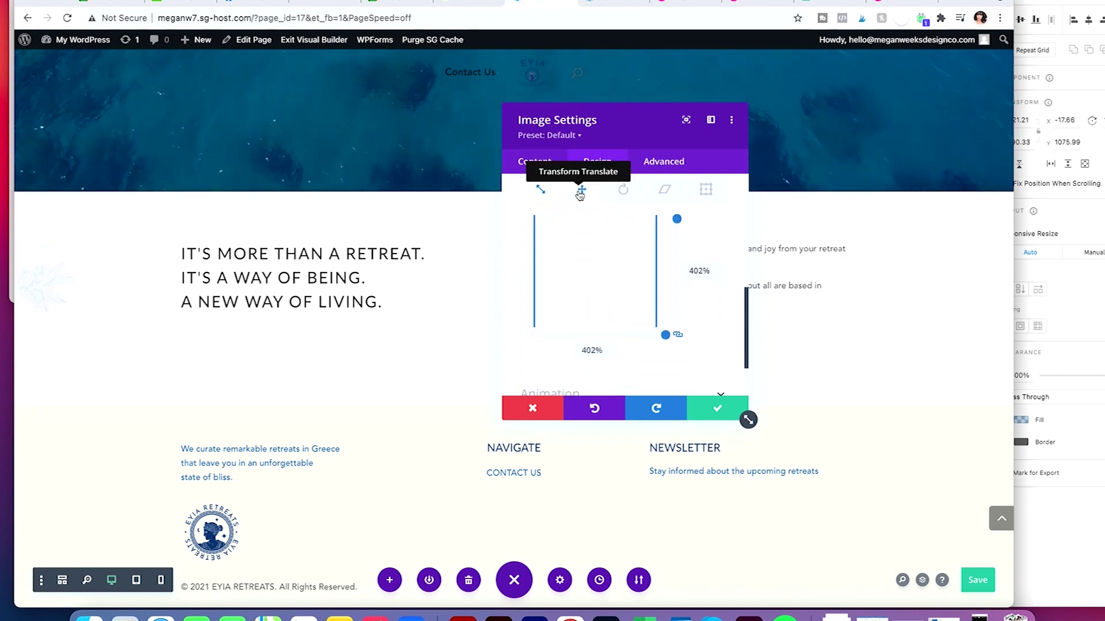
scroll(593, 255, up, 10)
drag(532, 284, 539, 284)
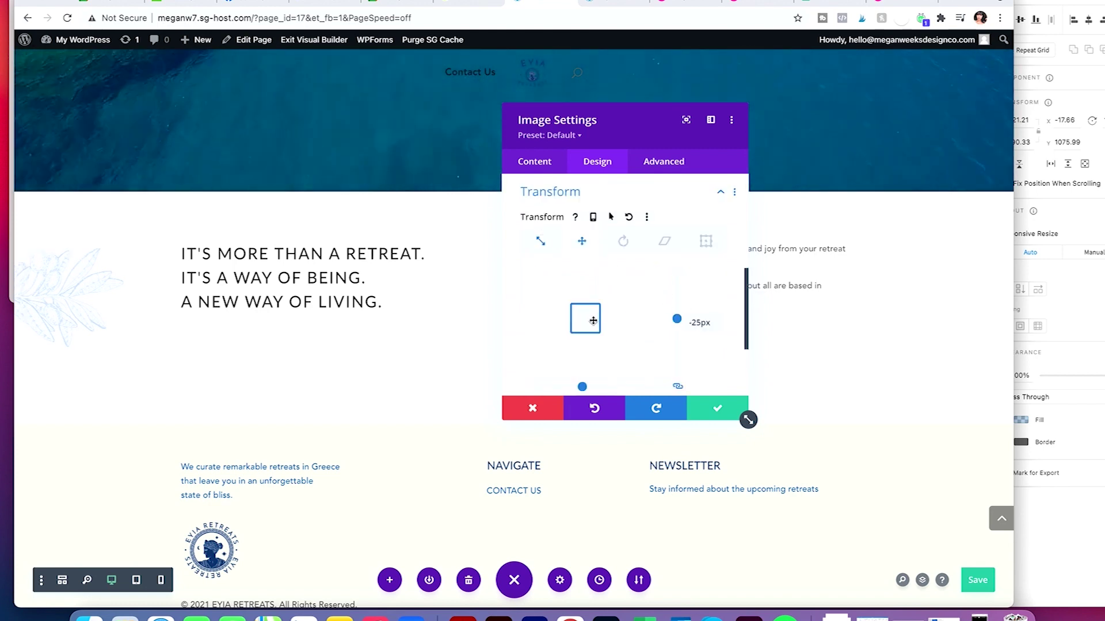
key(Escape)
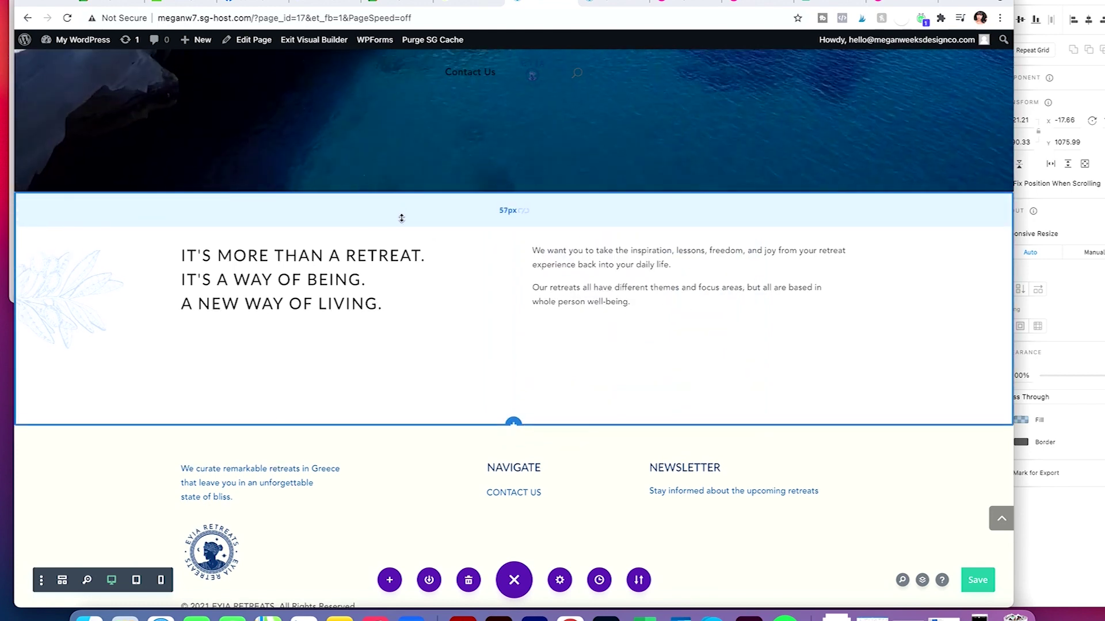
Unlink the text section's padding and set it to 80px top and 50px bottom
mouse_move(555, 202)
mouse_down()
mouse_move(548, 239)
mouse_move(549, 223)
mouse_up()
drag(545, 444, 525, 458)
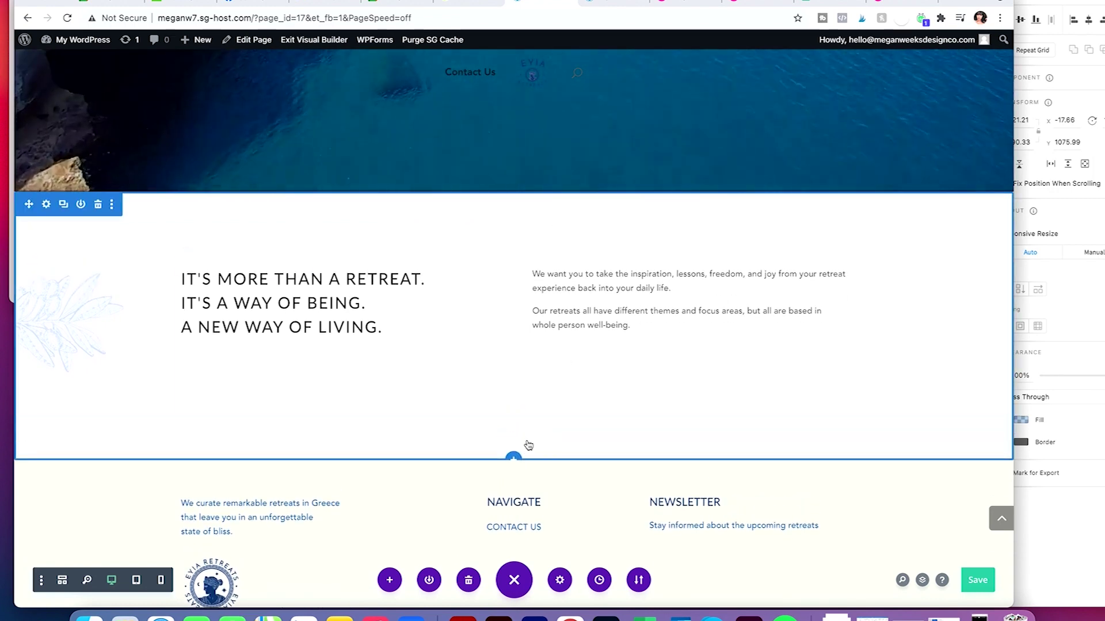
click(240, 152)
click(543, 342)
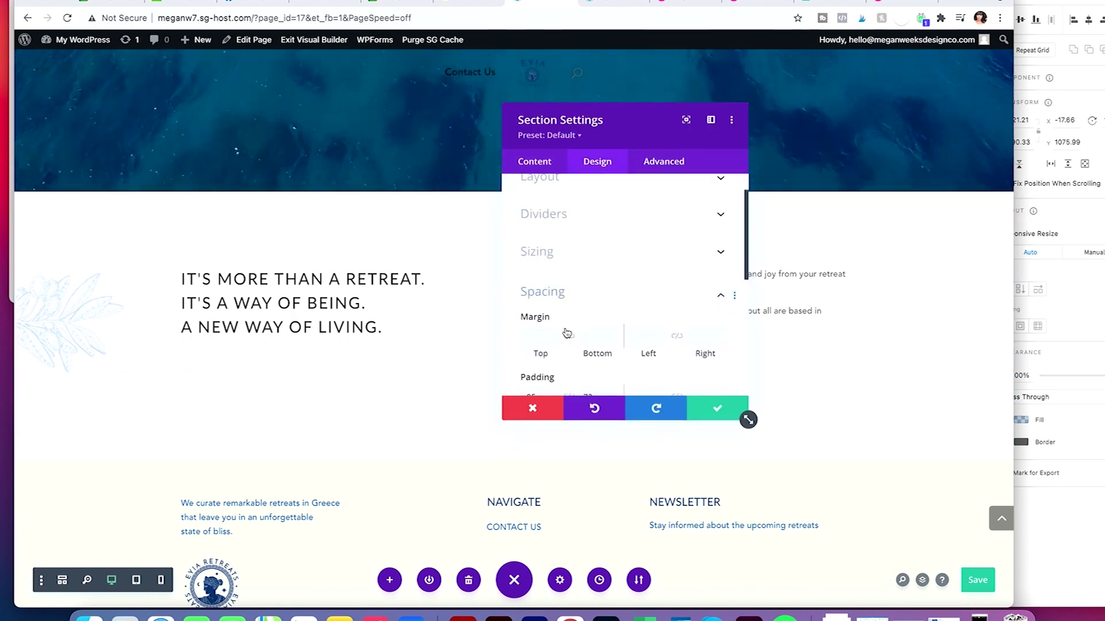
scroll(566, 299, down, 2)
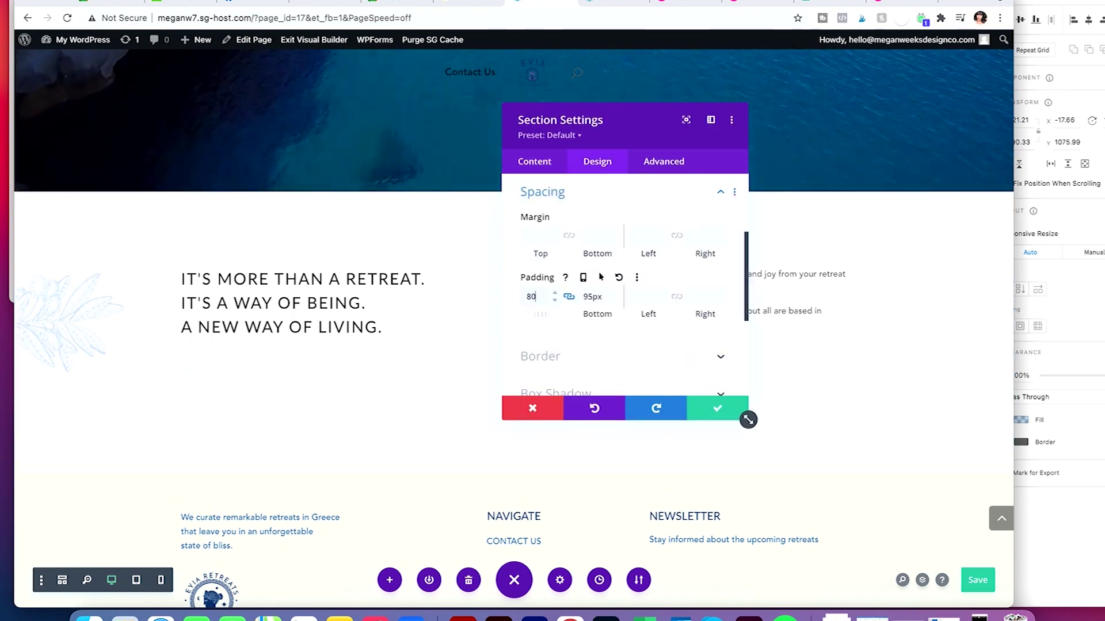
text(px)
click(569, 297)
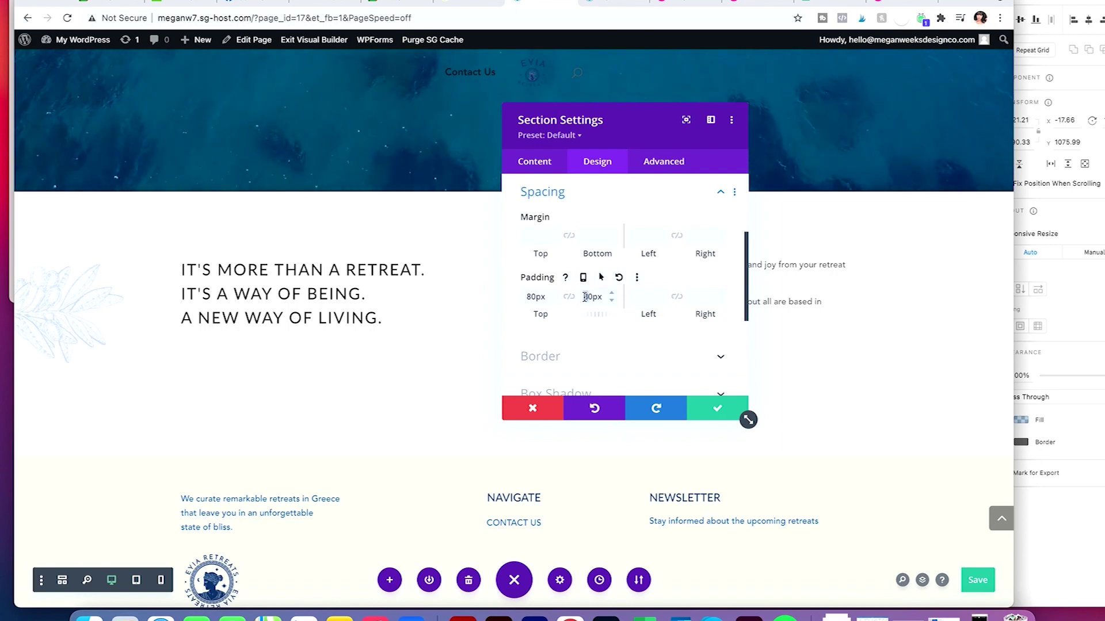
text(5)
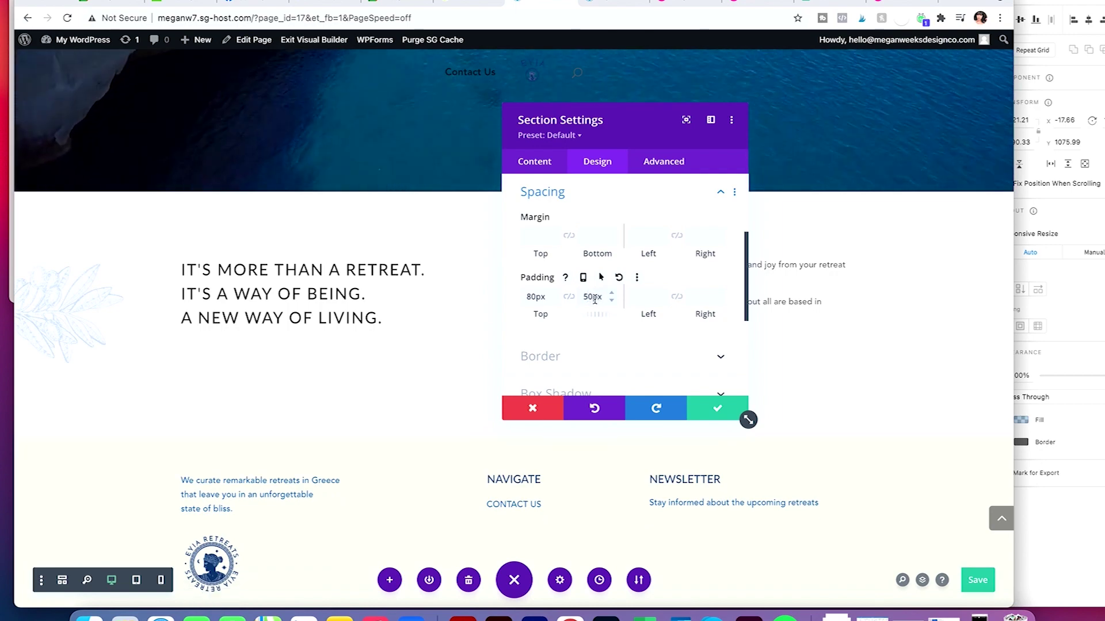
click(716, 406)
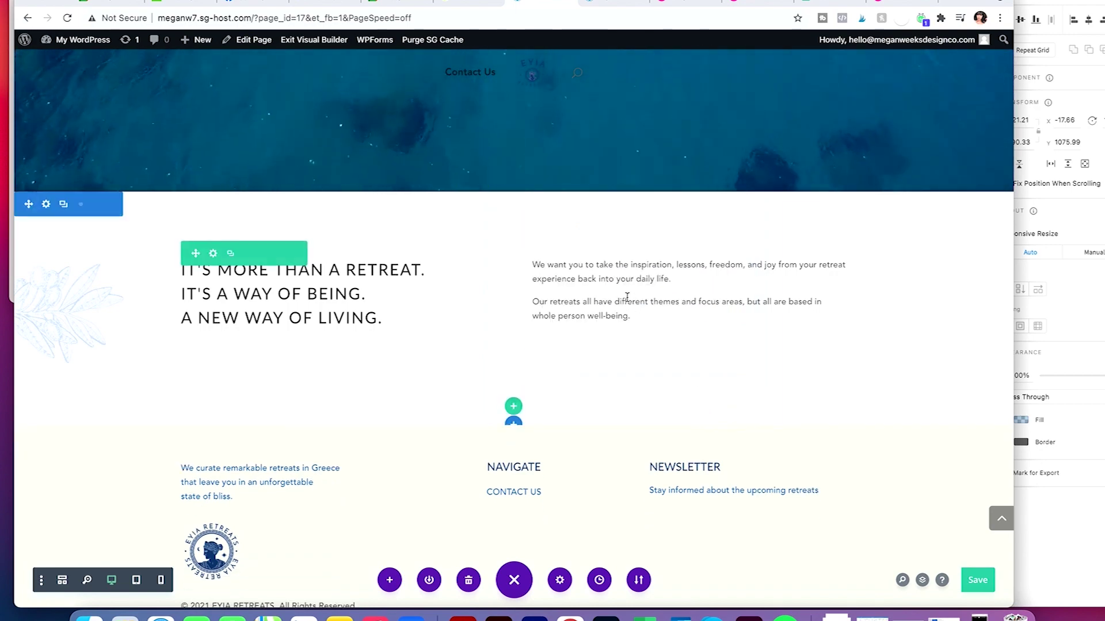
scroll(713, 449, up, 4)
scroll(712, 443, down, 5)
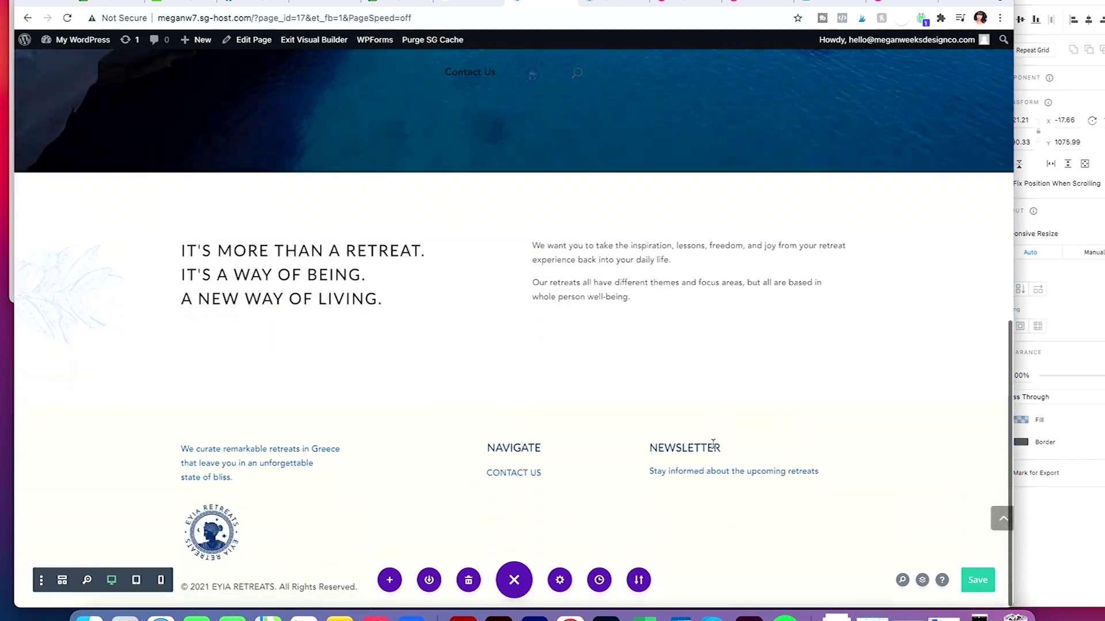
Save the Divi page with Cmd+S
key(super+s)
scroll(713, 444, up, 6)
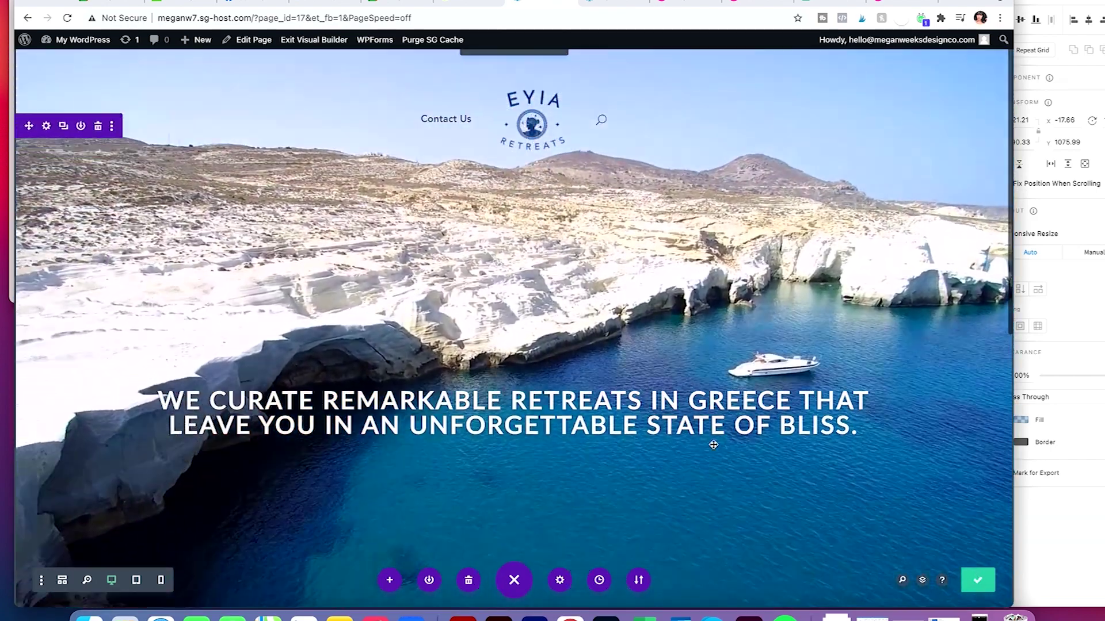
scroll(713, 445, down, 8)
In Adobe XD, export the right-hand leaf group as a PNG to Downloads
click(1055, 538)
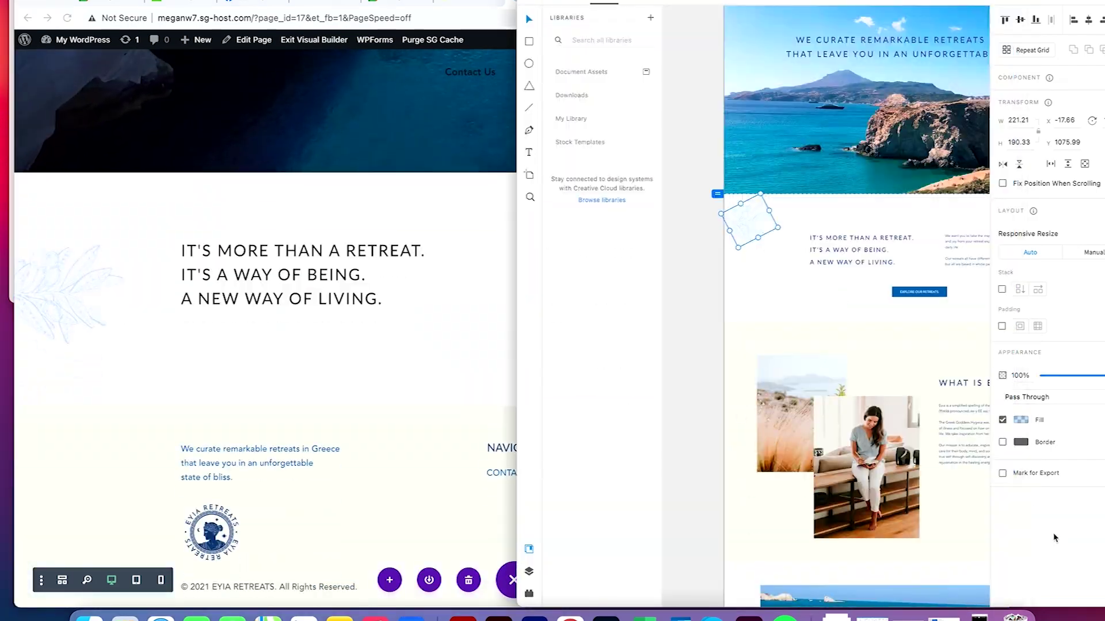
scroll(844, 305, right, 6)
scroll(844, 305, down, 1)
drag(869, 198, 944, 277)
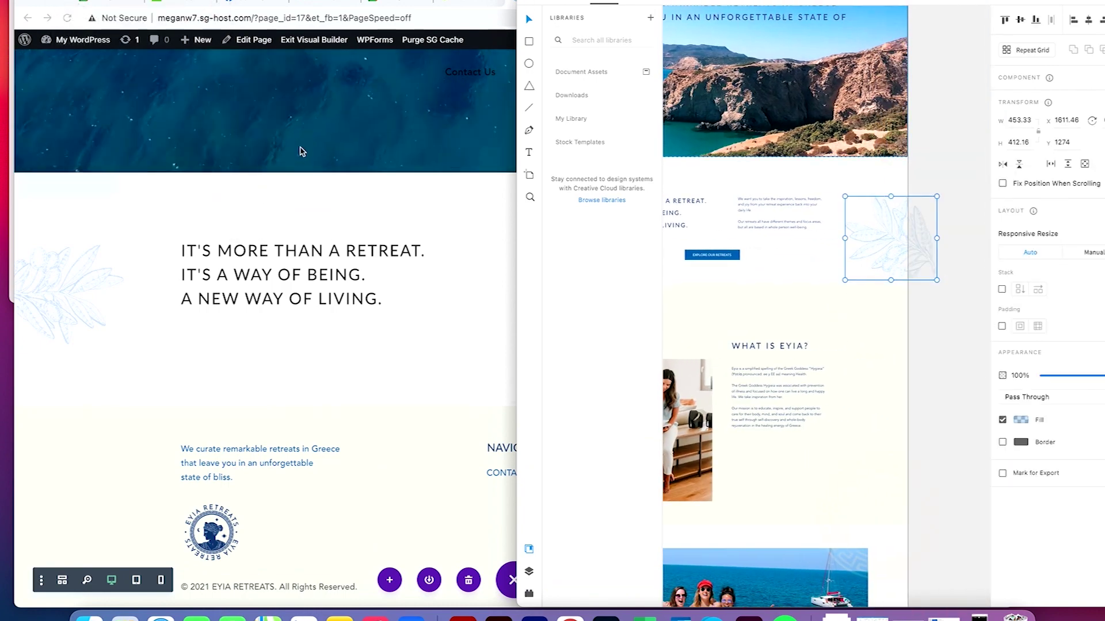
key(super+e)
key(Return)
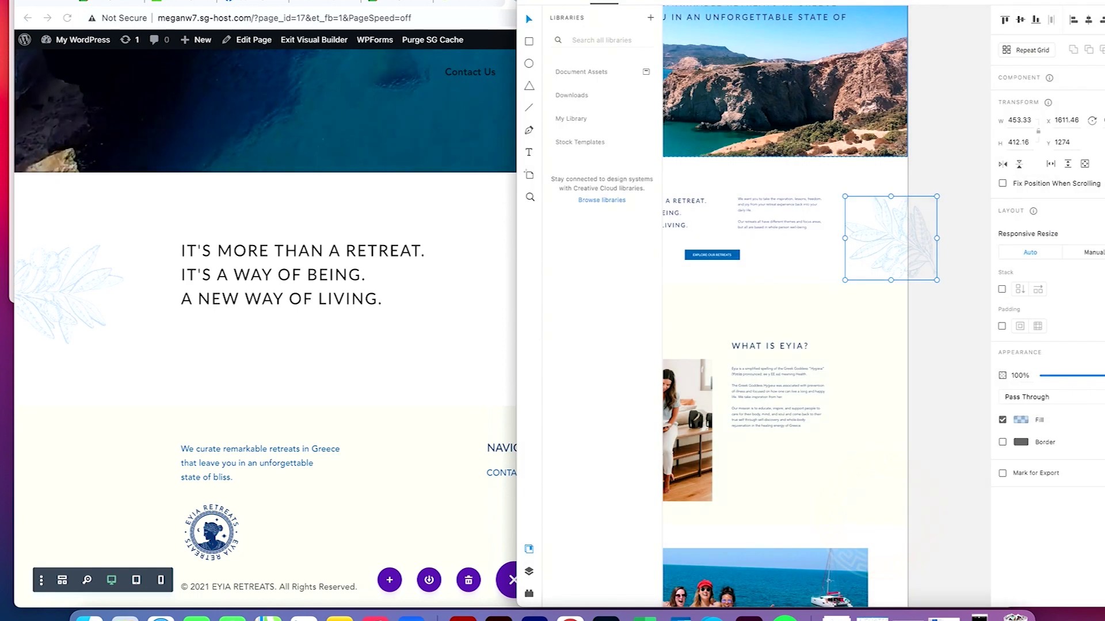
click(466, 358)
Add a 10%-wide Image module beside the text using the uploaded Group 1.png leaf
click(688, 272)
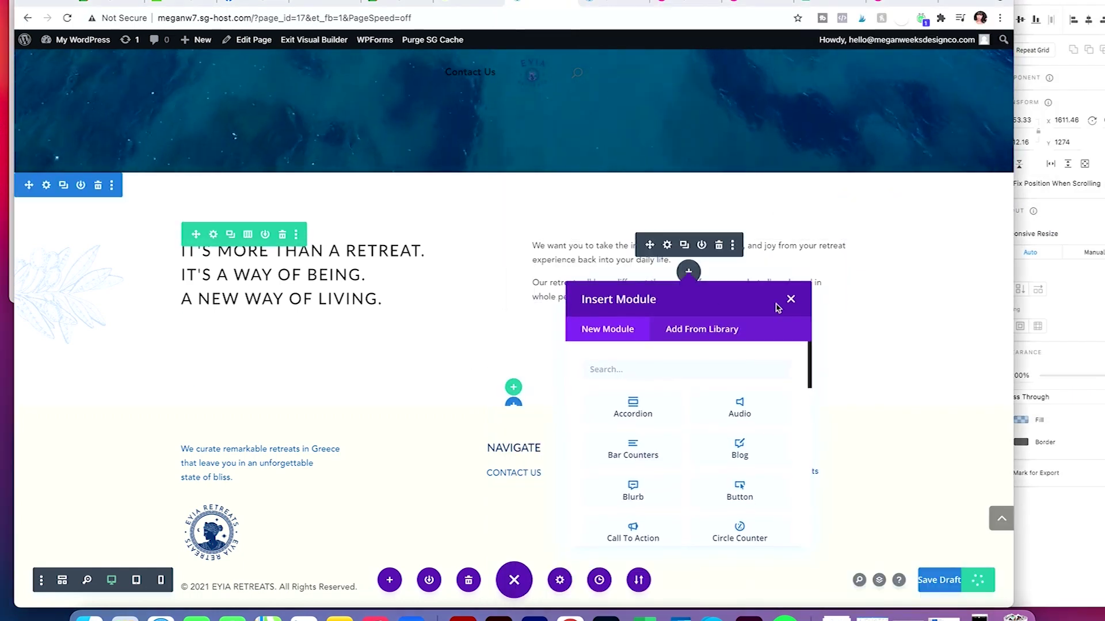
text(im)
click(736, 410)
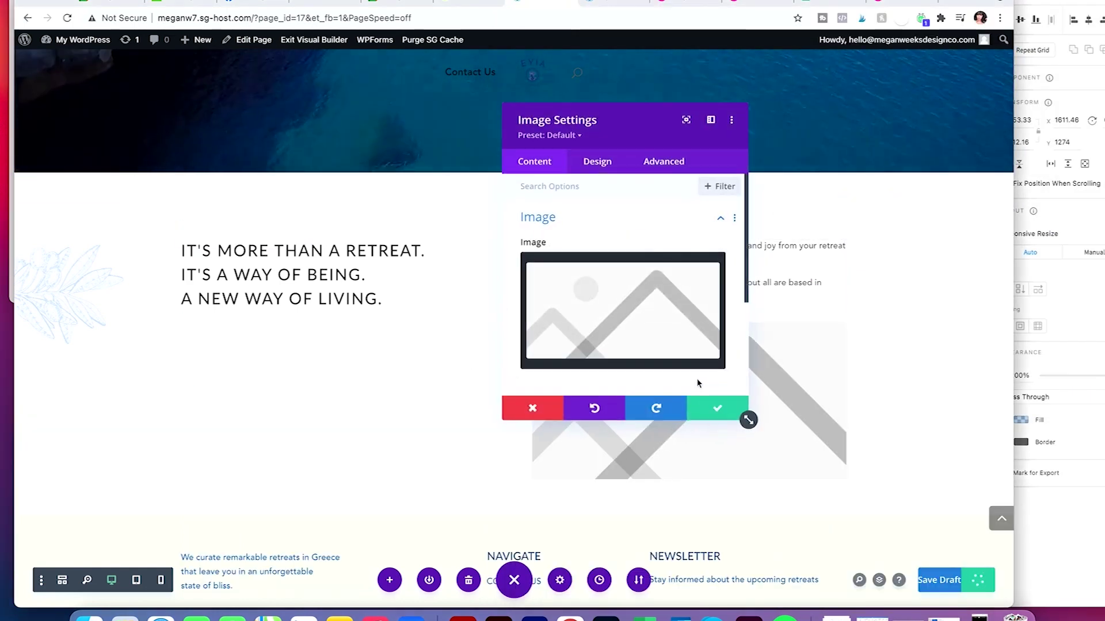
click(536, 284)
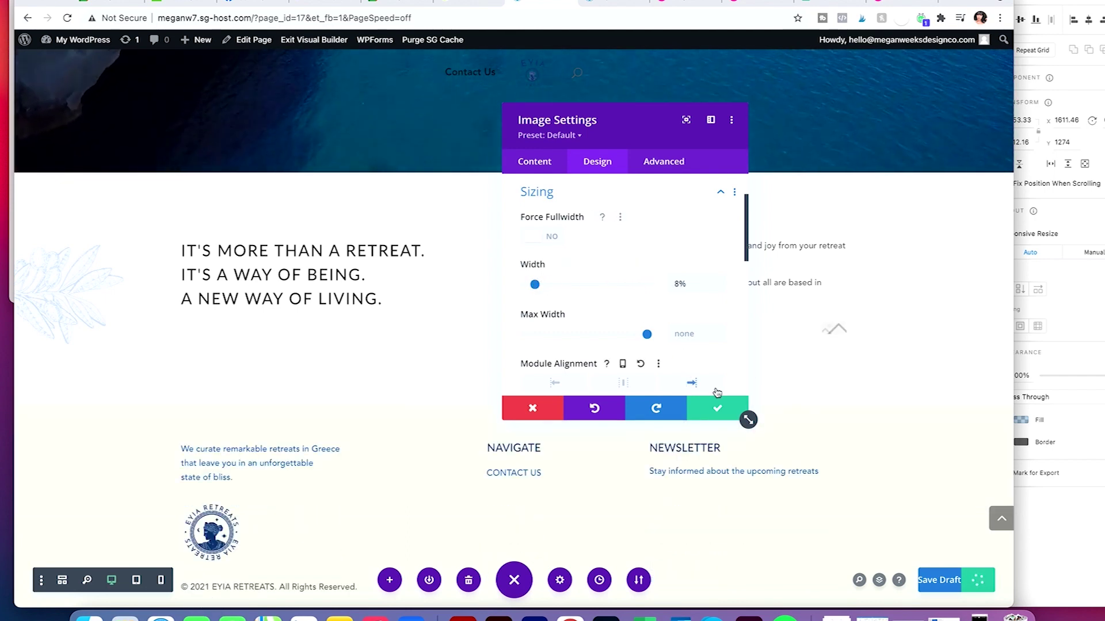
click(534, 161)
click(552, 217)
click(633, 315)
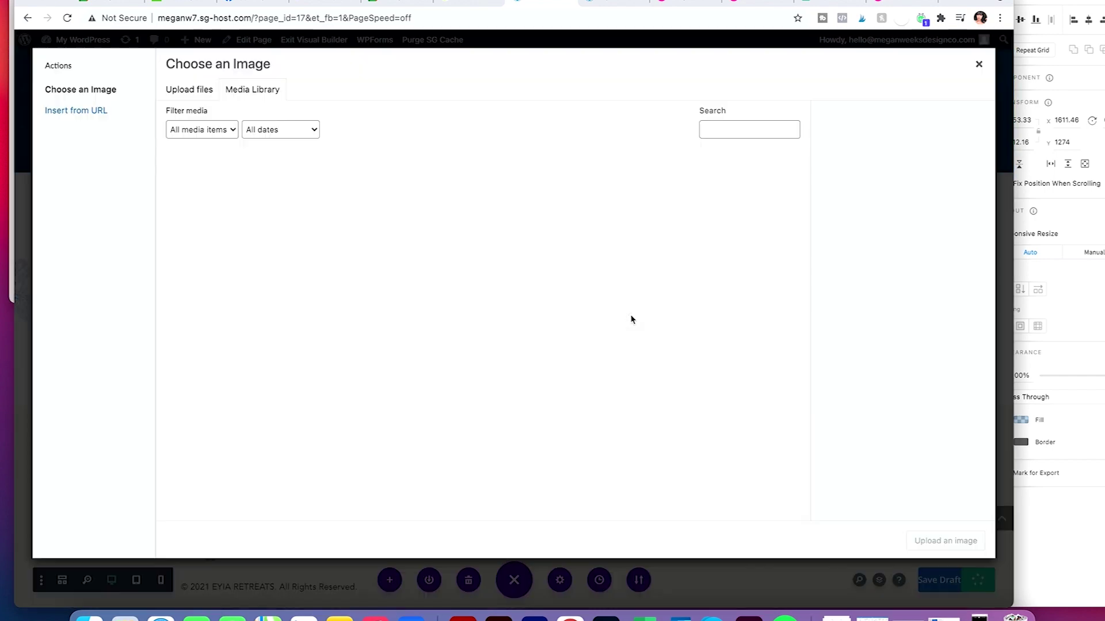
click(944, 617)
drag(481, 154, 595, 290)
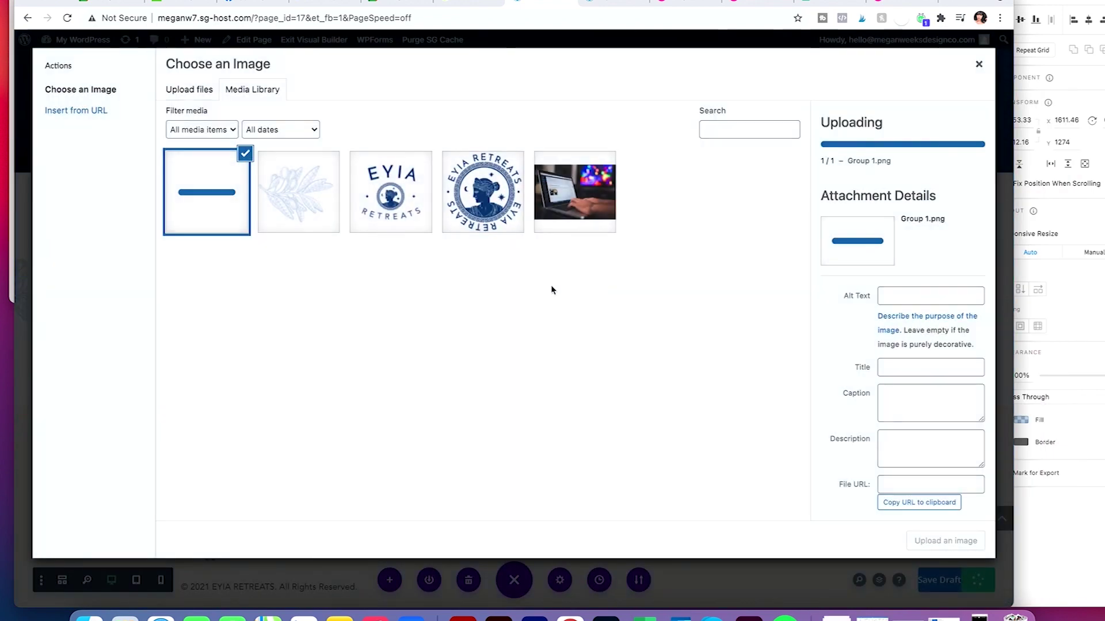
click(943, 542)
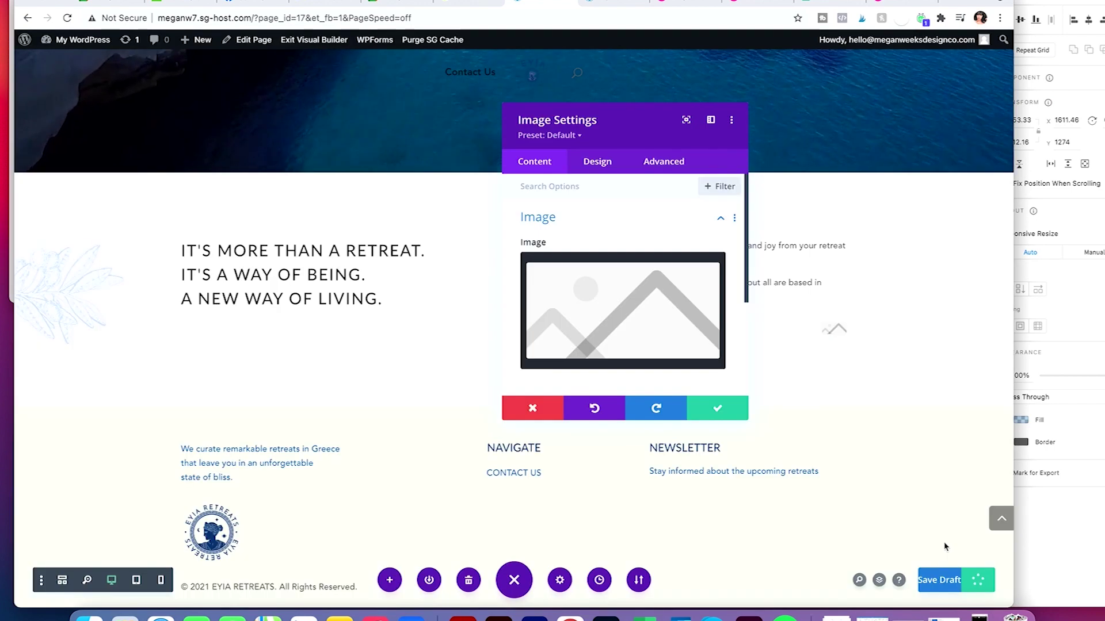
Adjust the leaf image's Transform Translate offset to about 1px
click(598, 161)
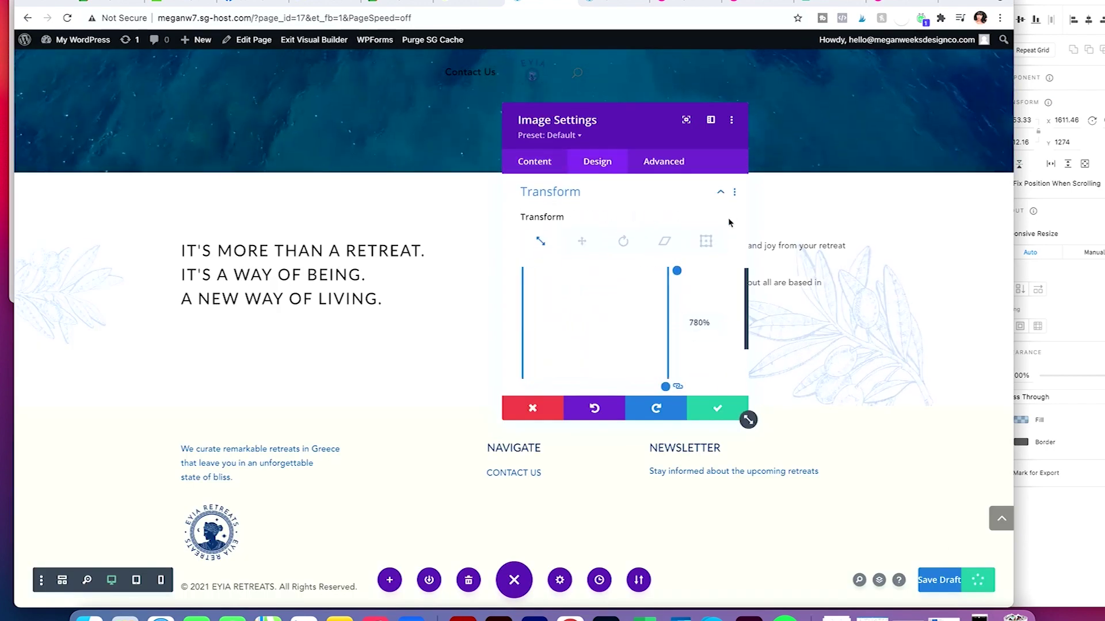
click(582, 241)
mouse_move(592, 326)
mouse_down()
mouse_move(622, 332)
mouse_move(596, 324)
mouse_up()
drag(677, 325, 683, 327)
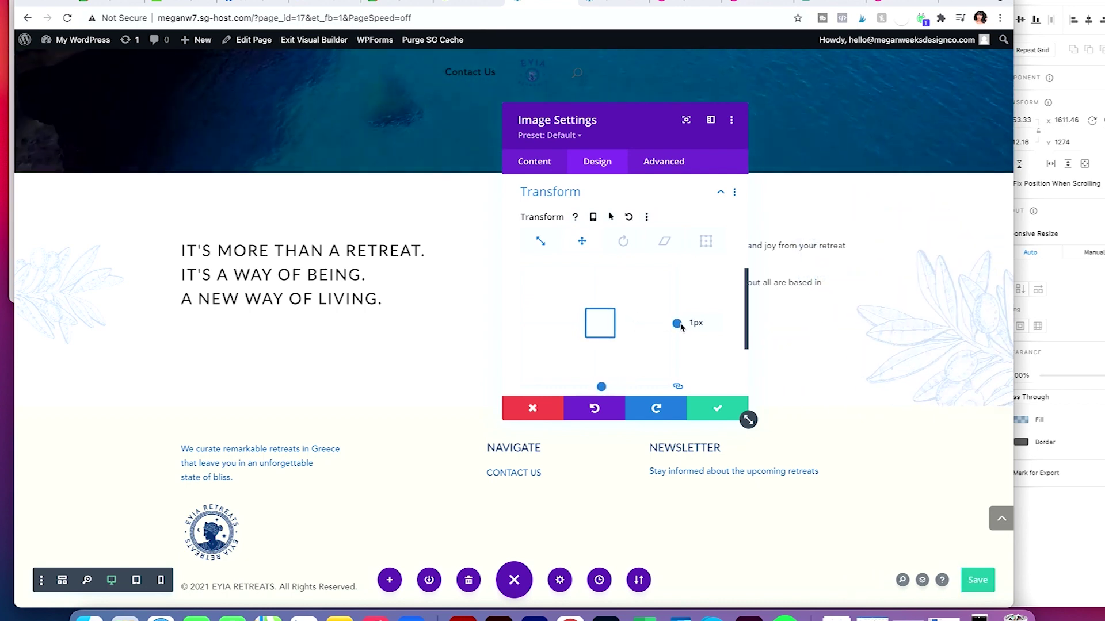
Check the overflow setting shown in the Elegant Themes tutorial
key(ctrl+Tab)
scroll(542, 384, down, 10)
scroll(543, 389, down, 15)
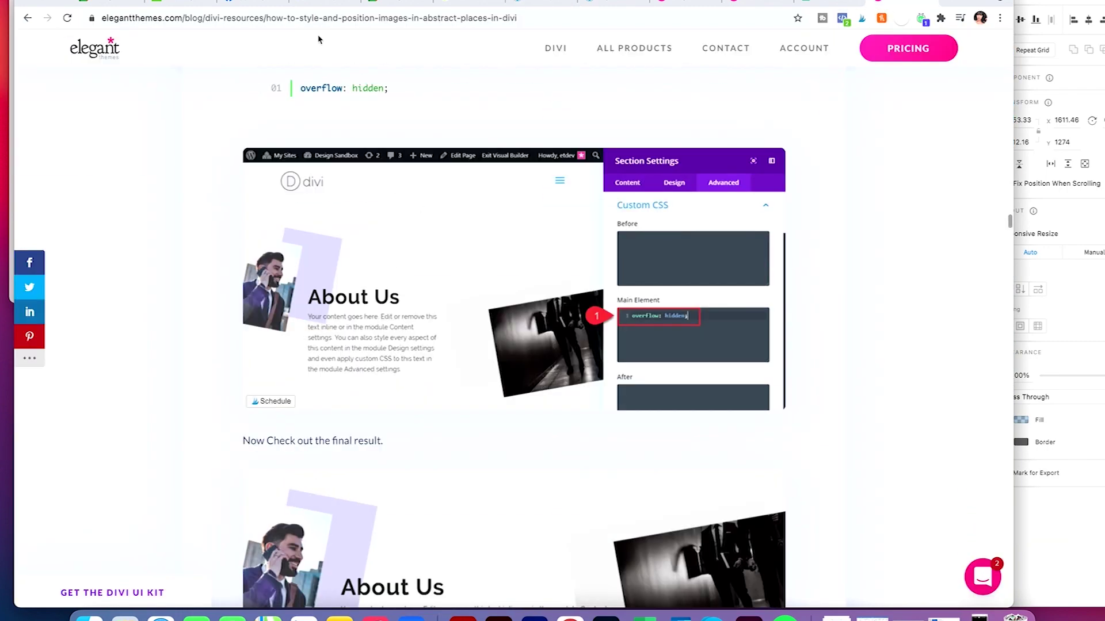
key(ctrl+shift+Tab)
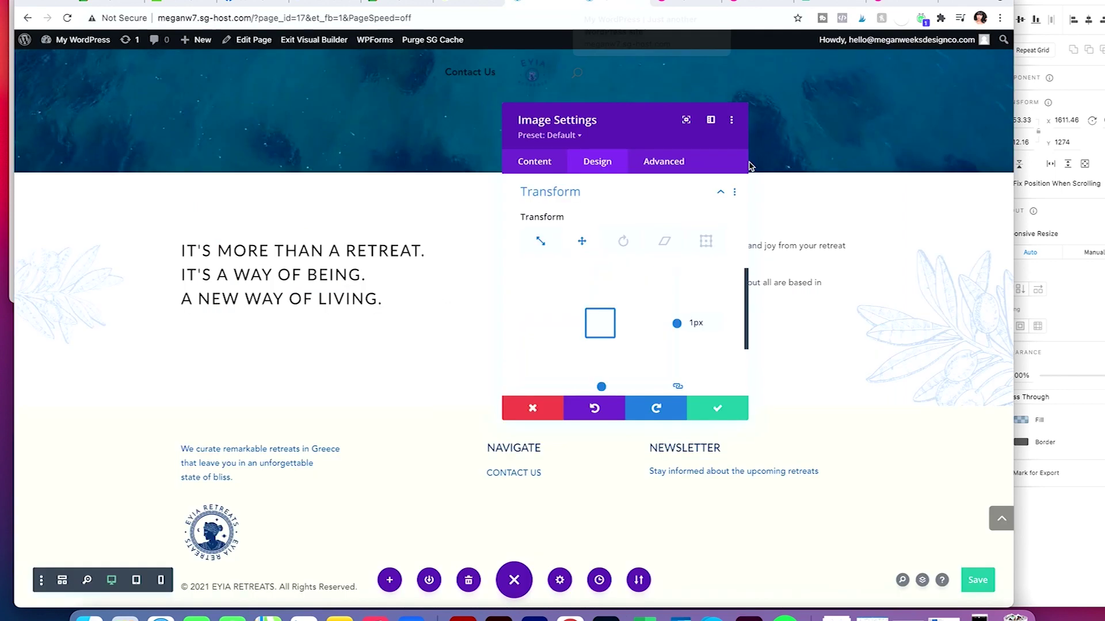
Paste overflow: hidden; into the leaf image's Main Element custom CSS and save
click(663, 161)
scroll(604, 342, down, 3)
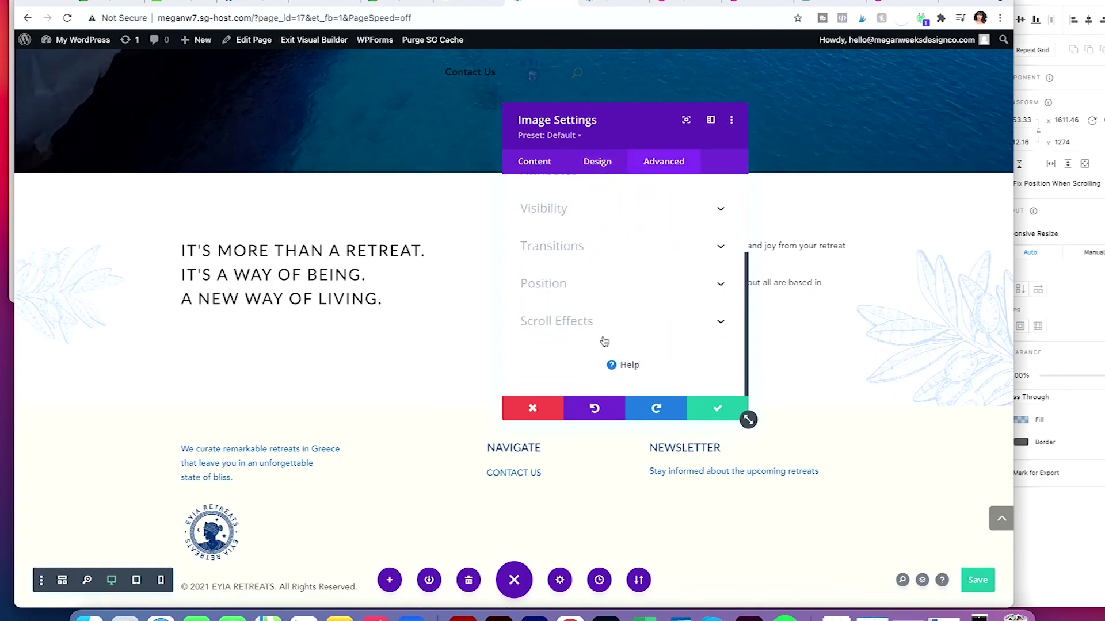
scroll(599, 322, up, 6)
click(581, 256)
click(562, 343)
text(overflow: hidden;)
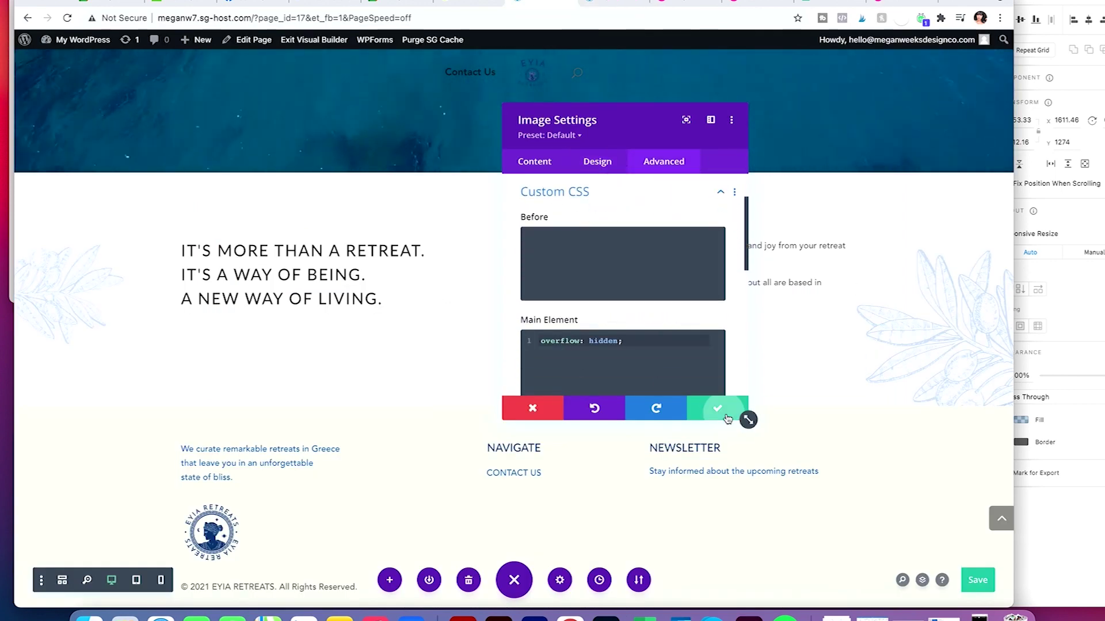
click(717, 408)
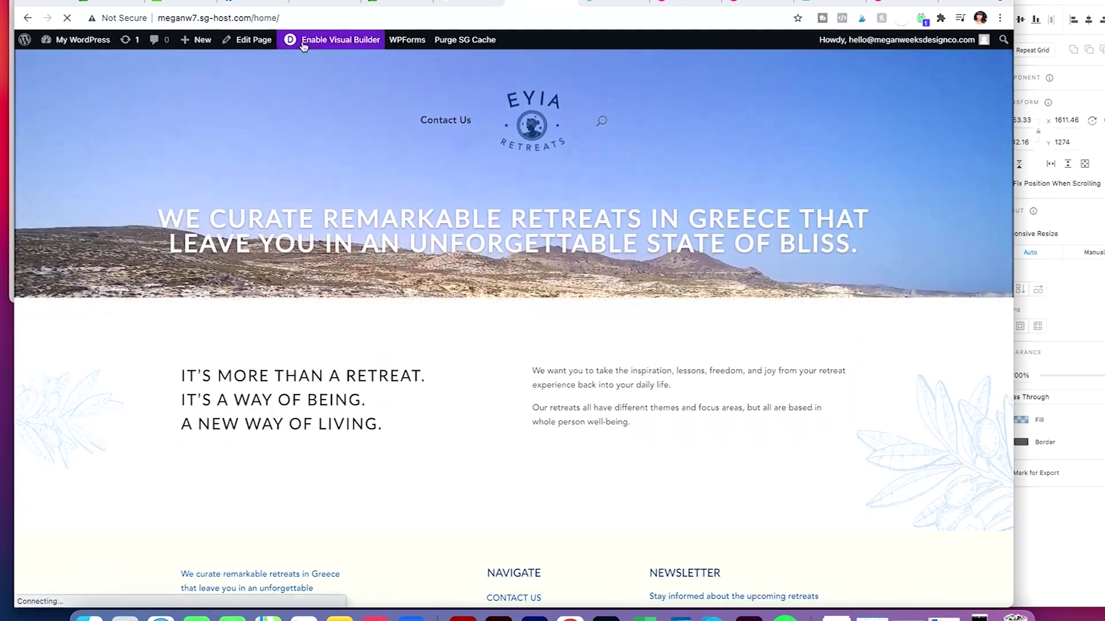
Give the video hero section 200px top and bottom padding, save, and reload the Visual Builder
click(303, 43)
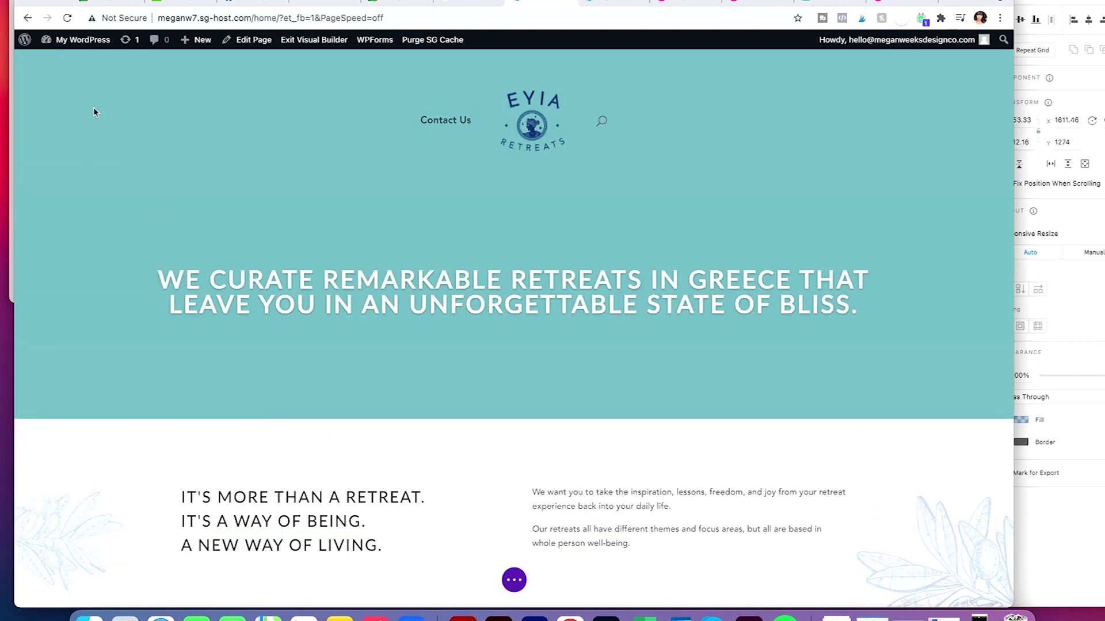
click(46, 183)
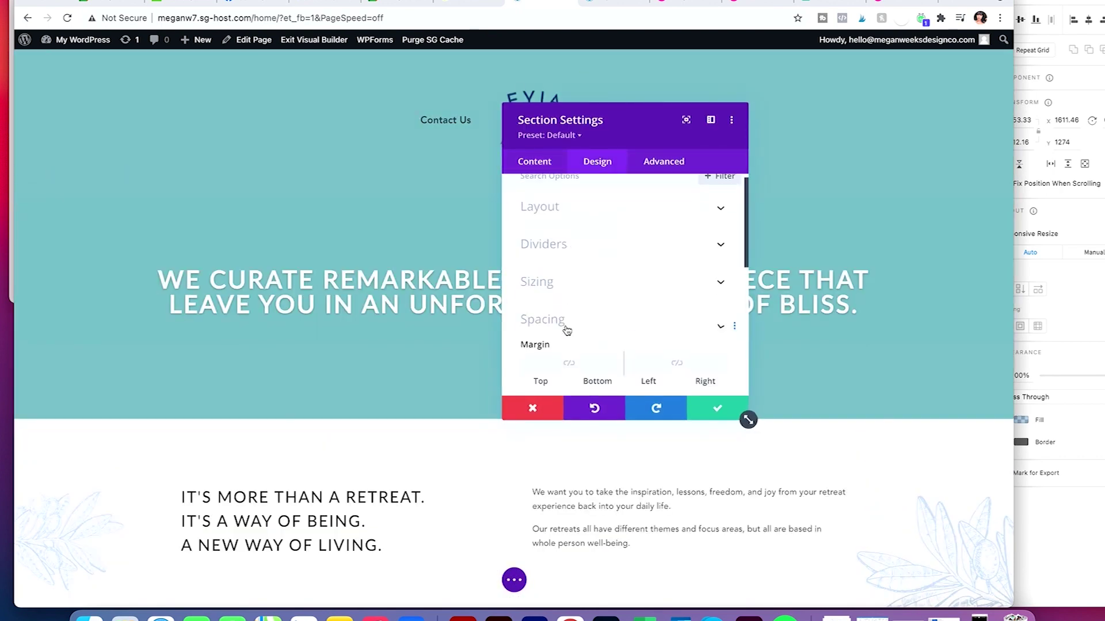
key(Return)
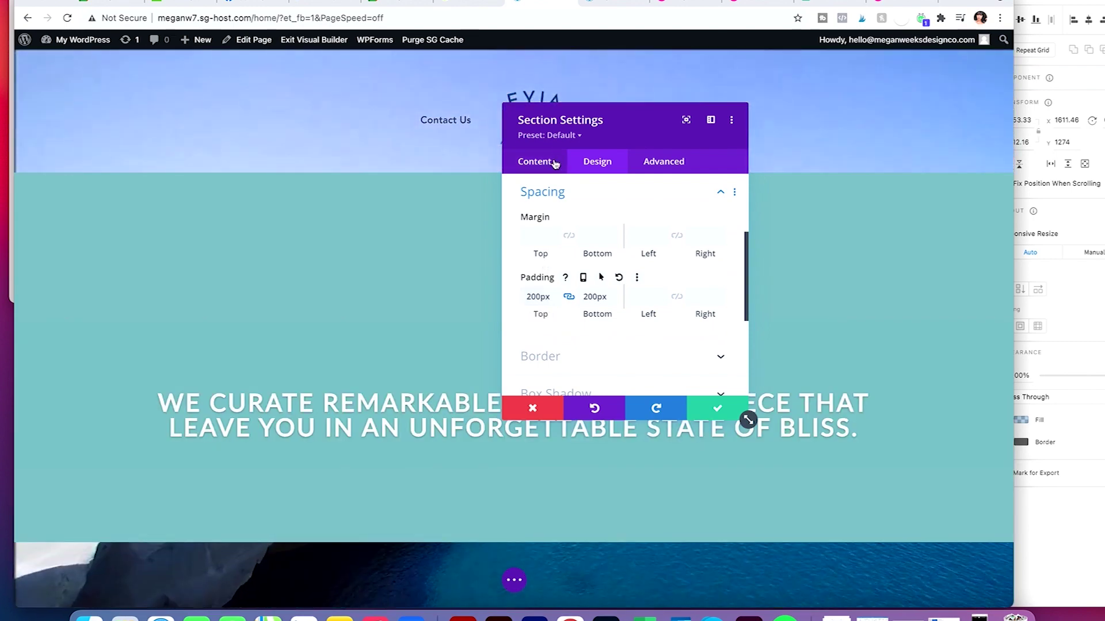
click(534, 161)
click(556, 247)
scroll(639, 316, down, 3)
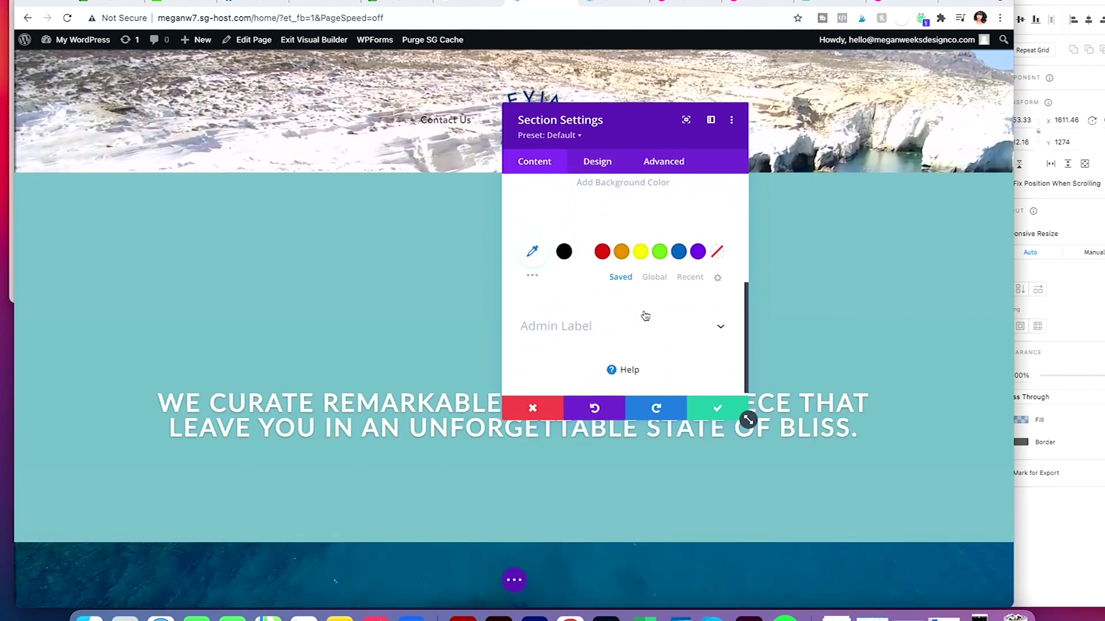
click(710, 409)
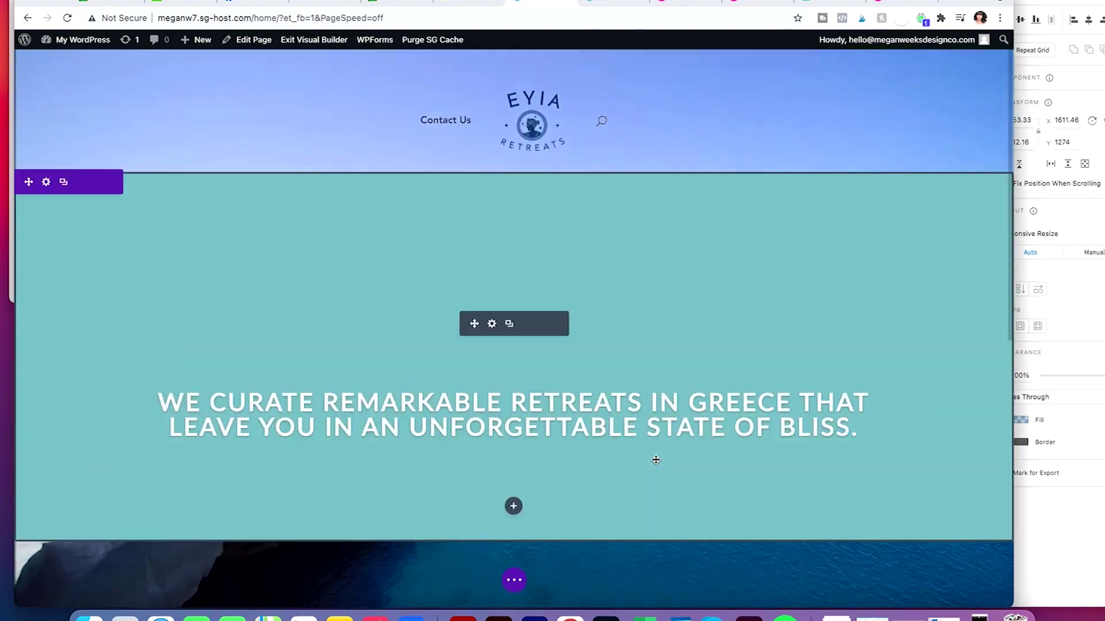
click(313, 40)
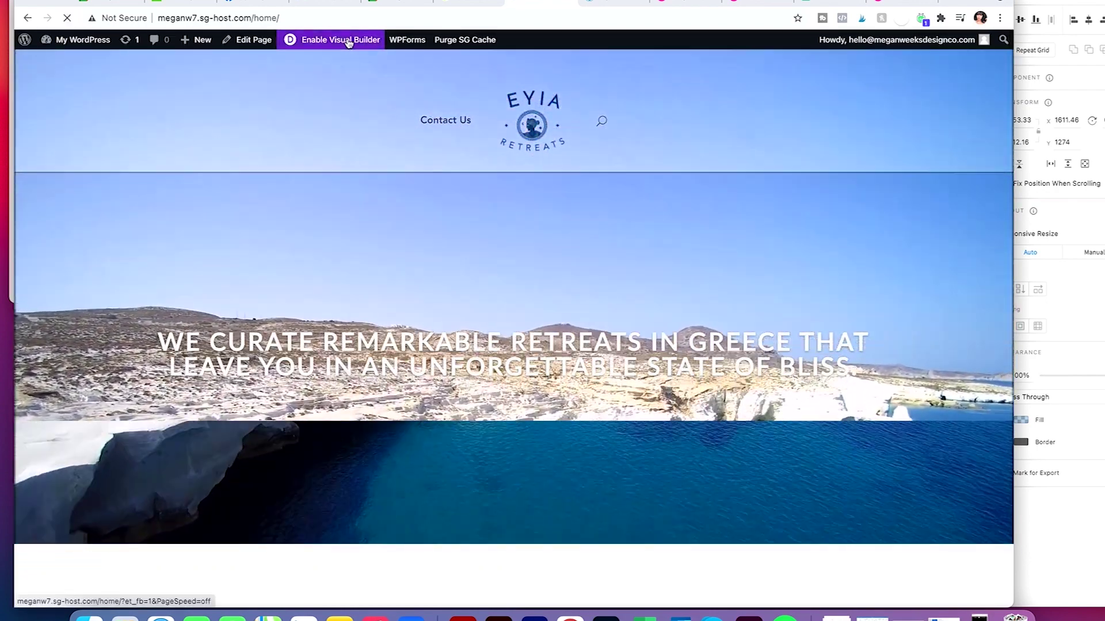
click(347, 41)
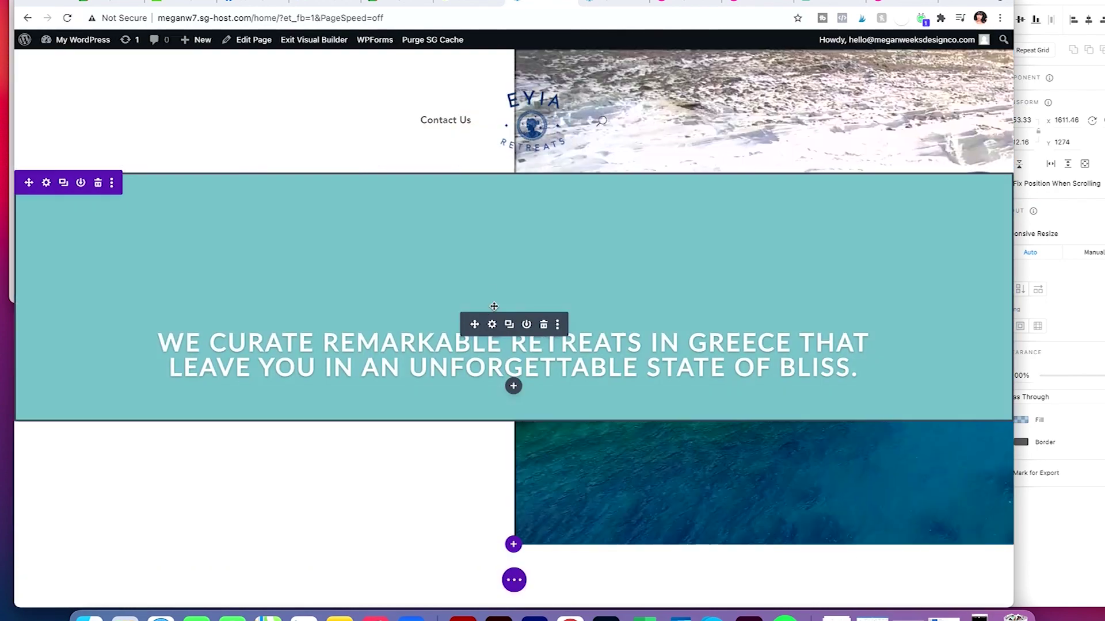
click(489, 323)
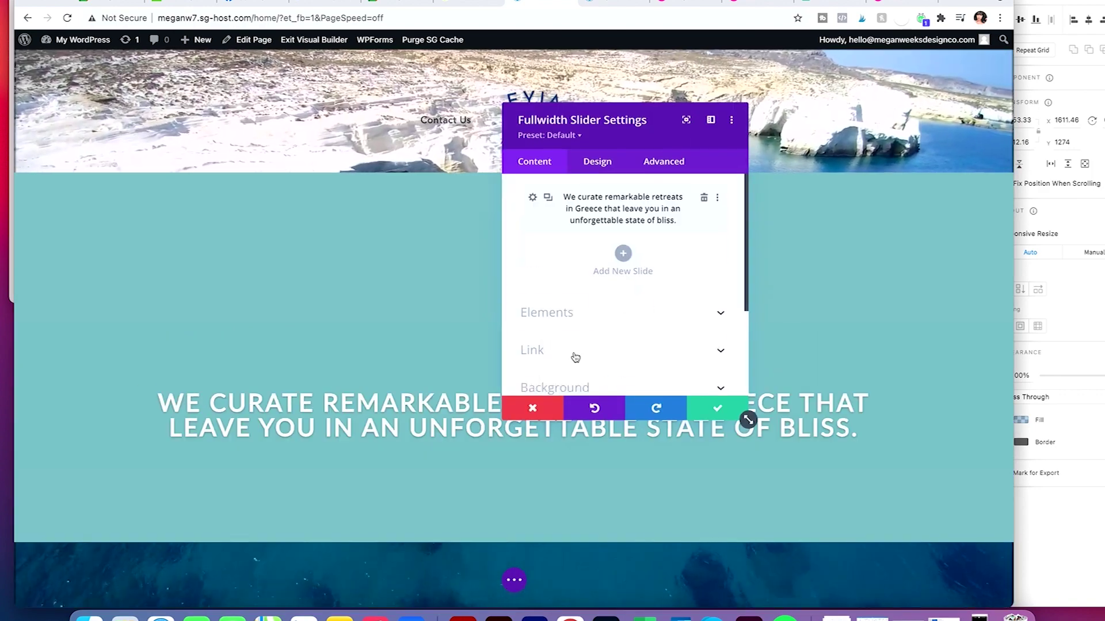
click(570, 387)
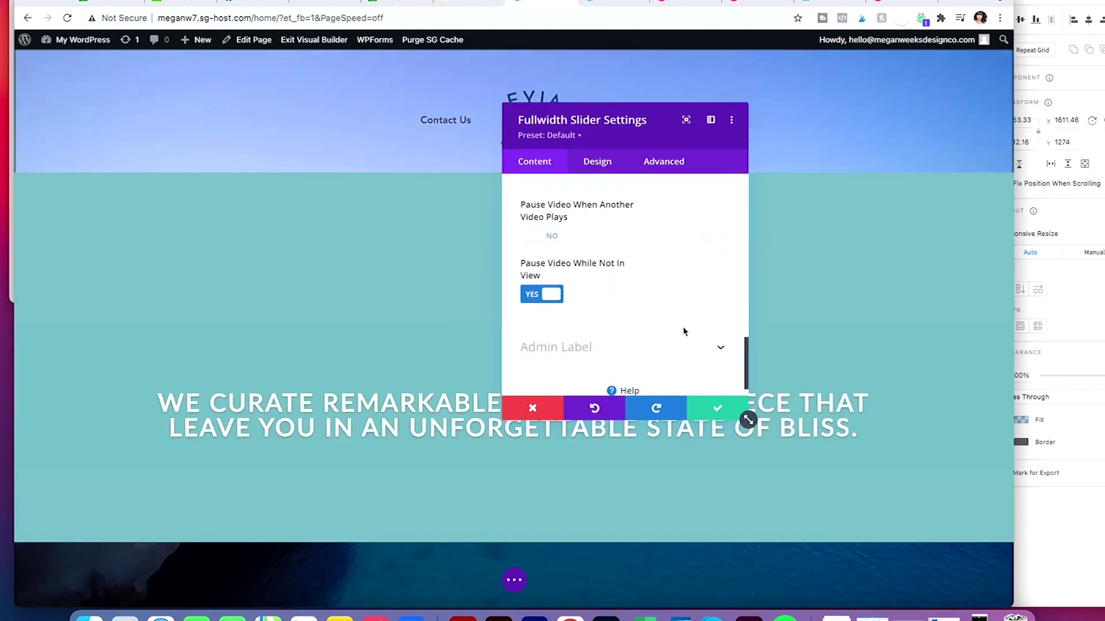
scroll(684, 333, up, 10)
click(604, 233)
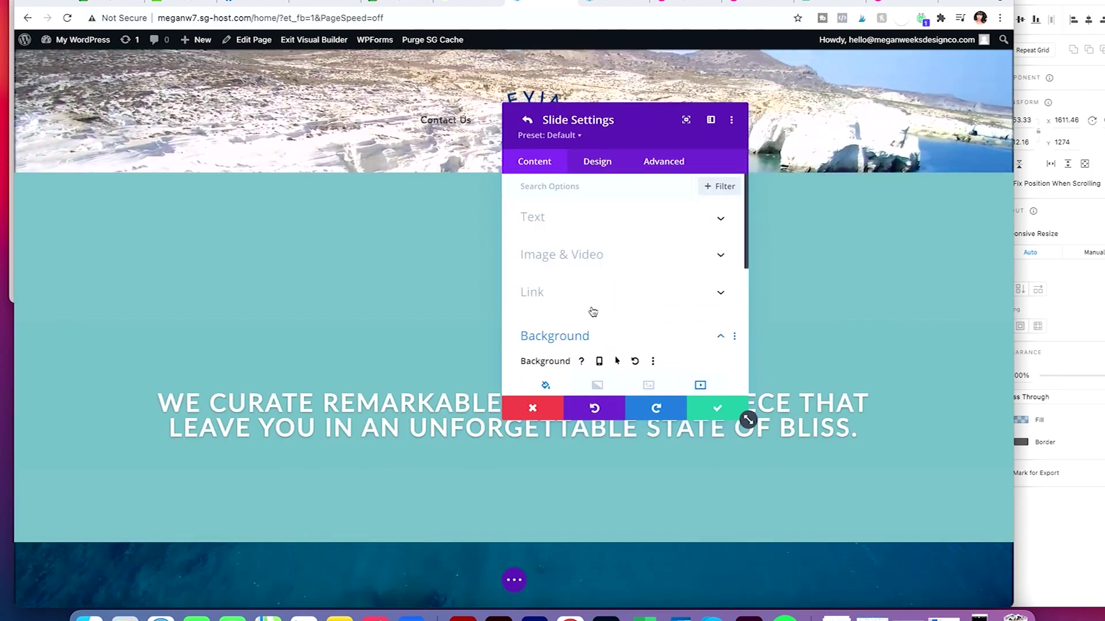
click(702, 232)
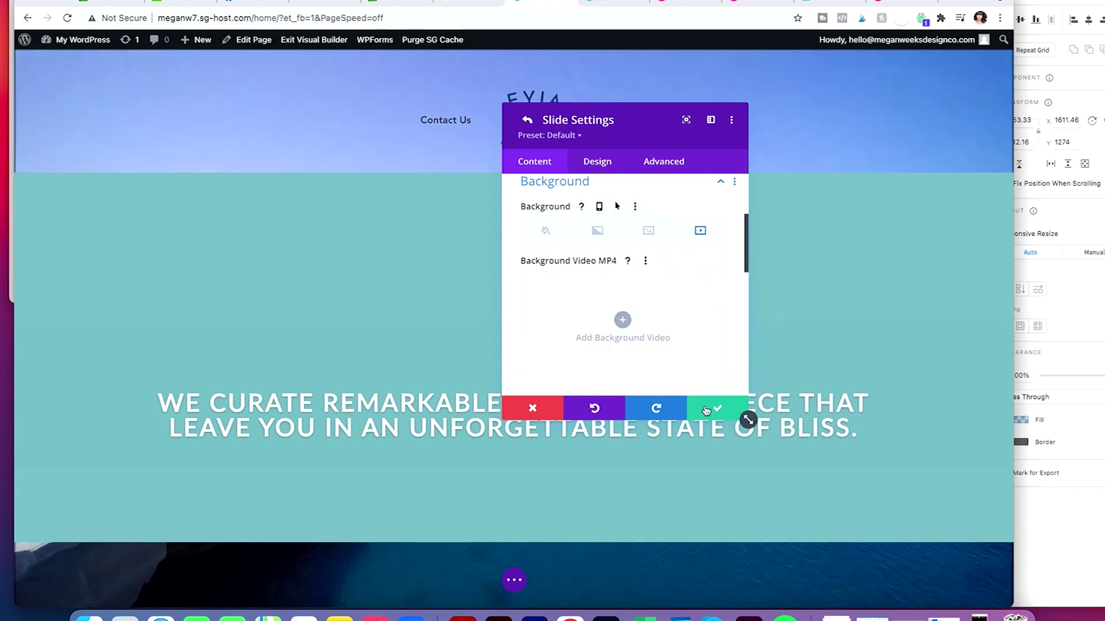
click(706, 410)
click(713, 409)
scroll(705, 407, down, 2)
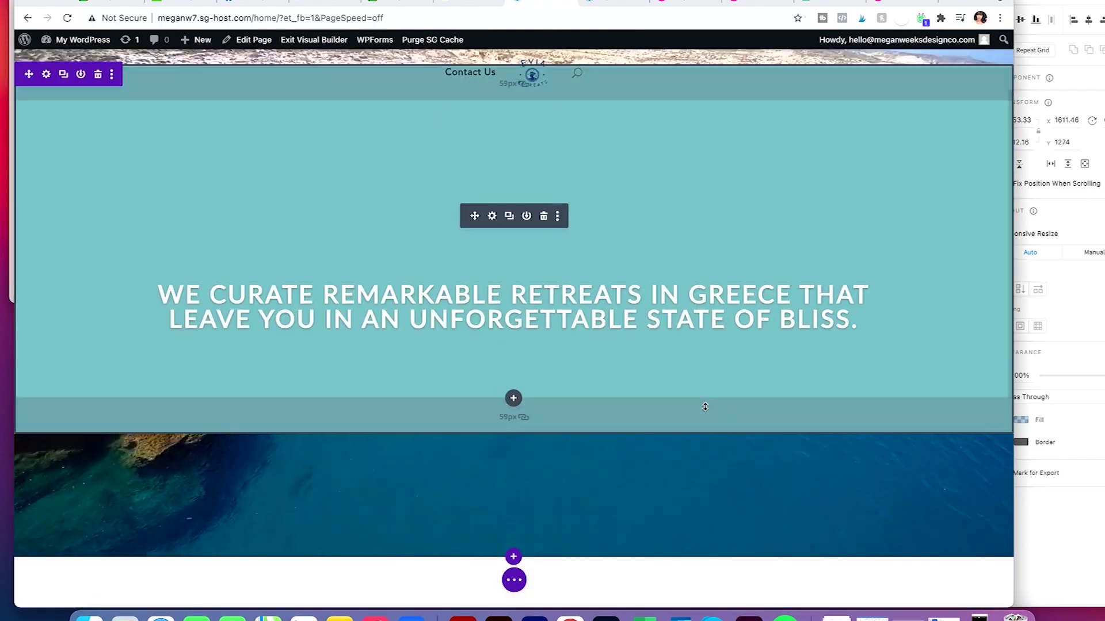
scroll(265, 236, up, 2)
click(46, 183)
click(567, 254)
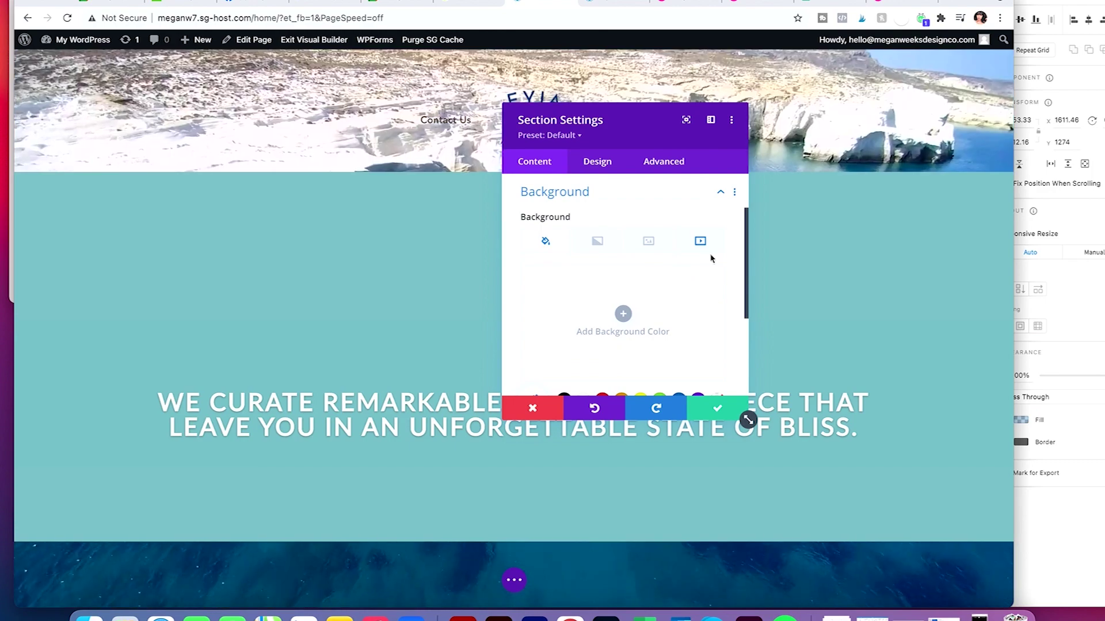
click(700, 239)
scroll(691, 321, down, 4)
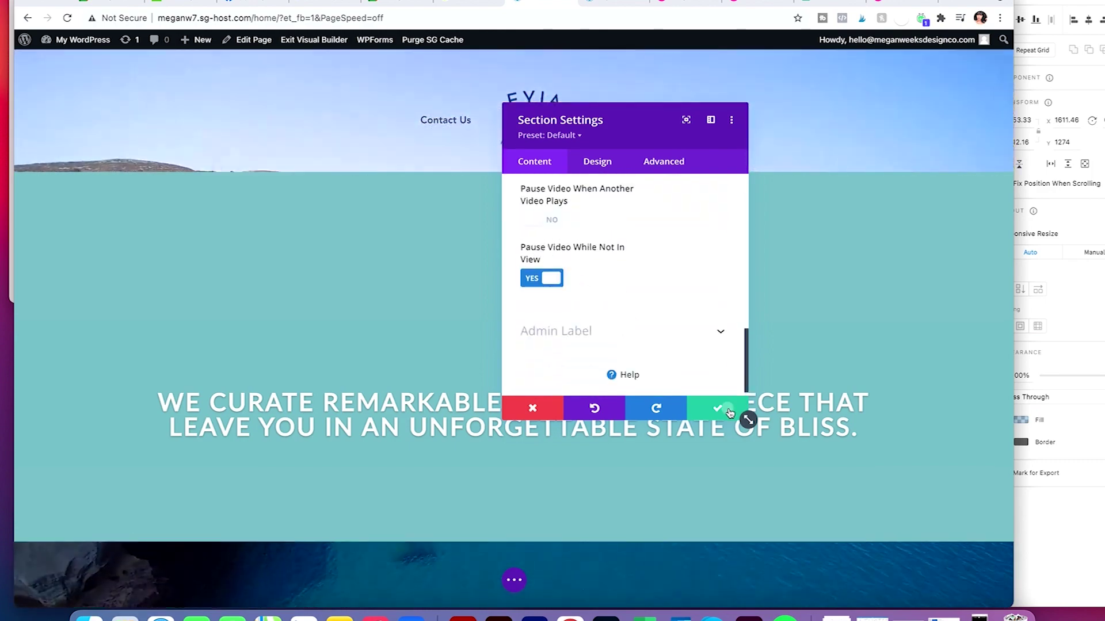
click(718, 409)
click(314, 39)
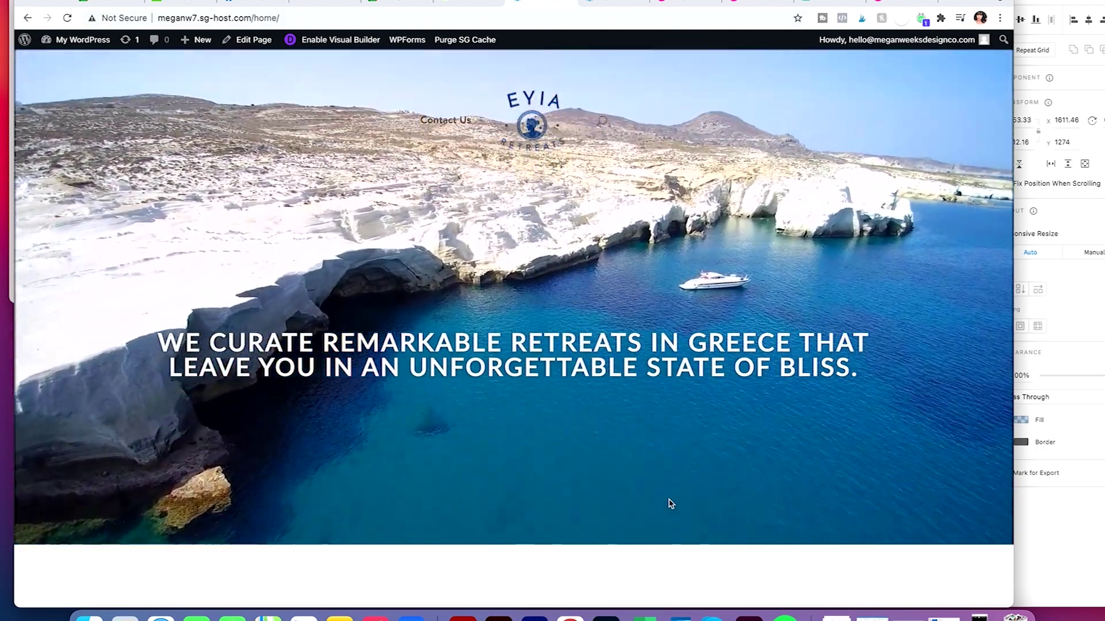
Scroll the live homepage down to the leaf-framed three-line heading section above the footer
scroll(670, 503, down, 5)
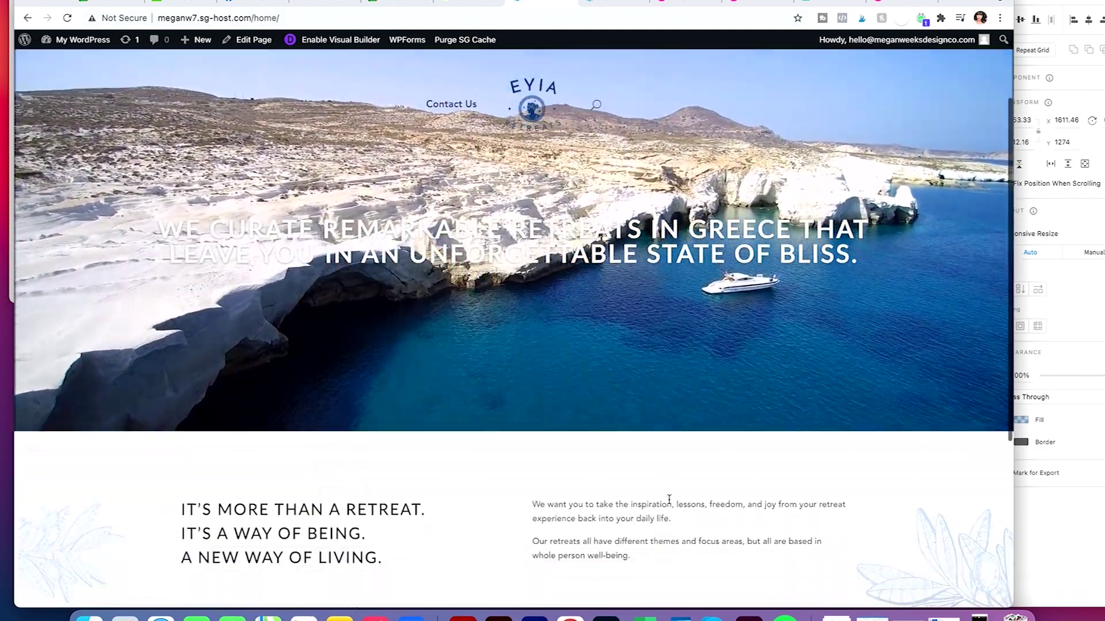
scroll(669, 504, down, 2)
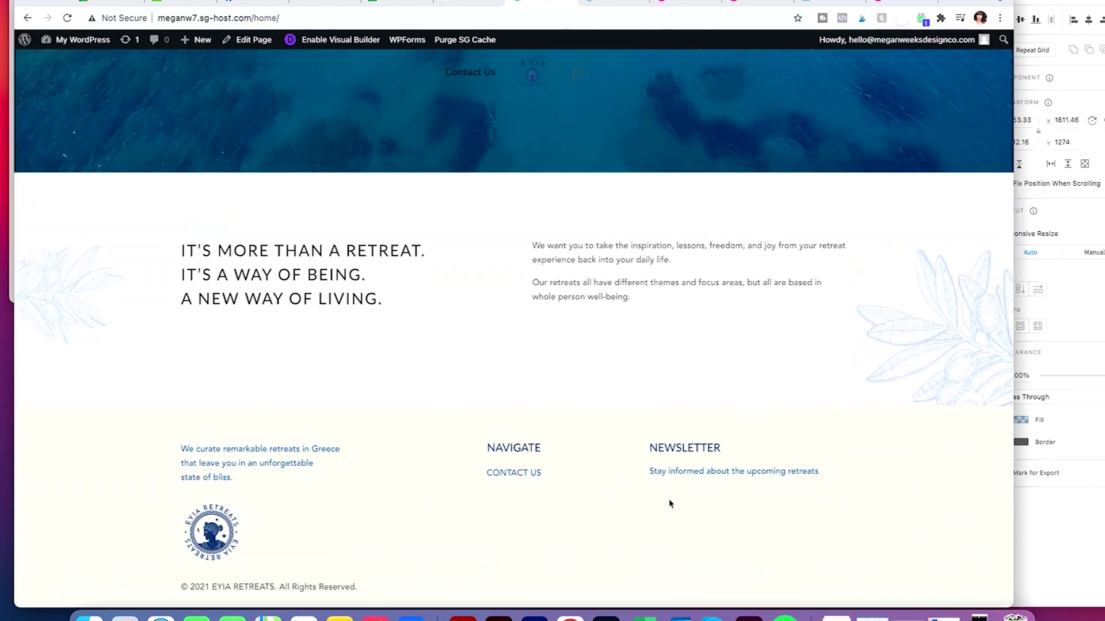